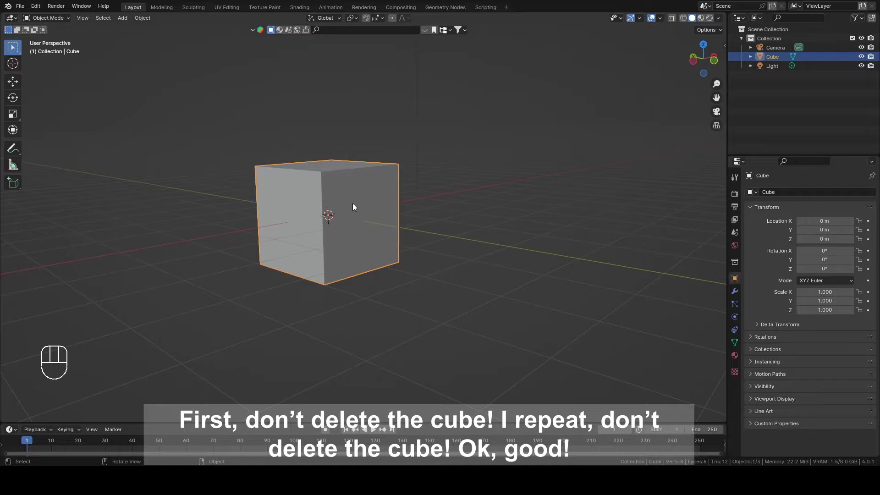
# Enter Edit Mode on the cube and add a Subdivision Surface modifier with viewport levels set to 3.
pyautogui.press('Tab')
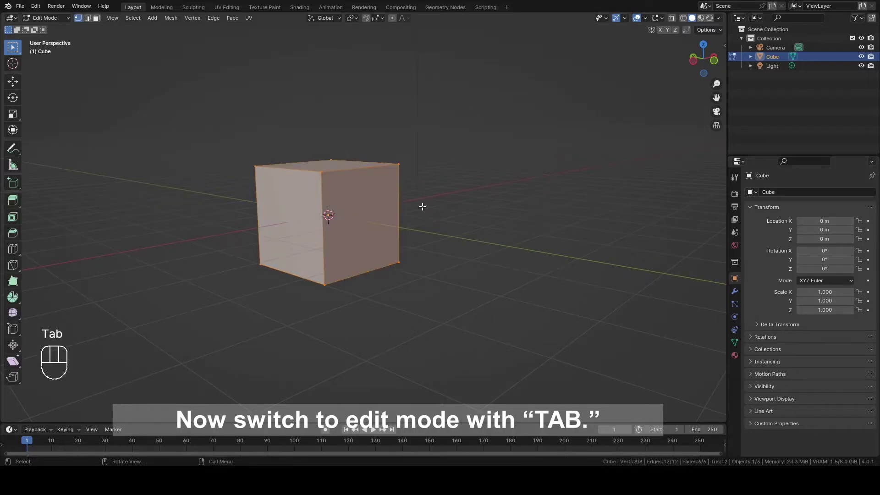
pyautogui.scroll(3, 420, 207)
pyautogui.click(735, 291)
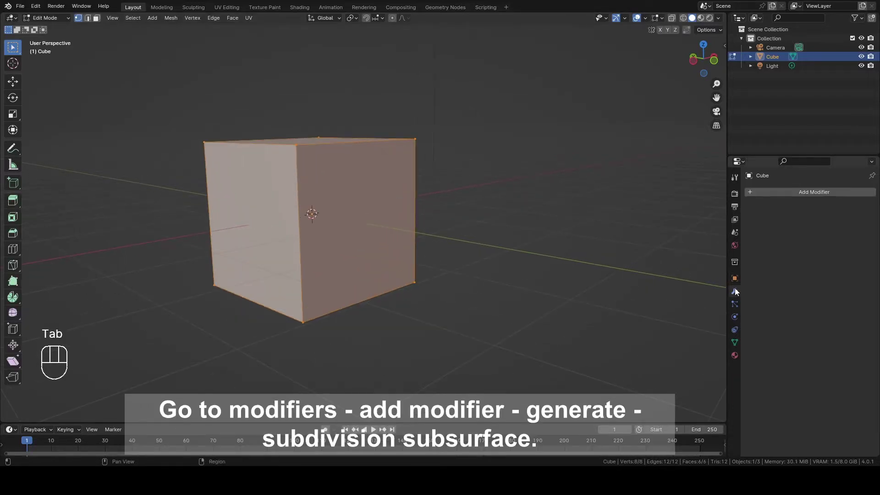
pyautogui.click(812, 194)
pyautogui.click(787, 194)
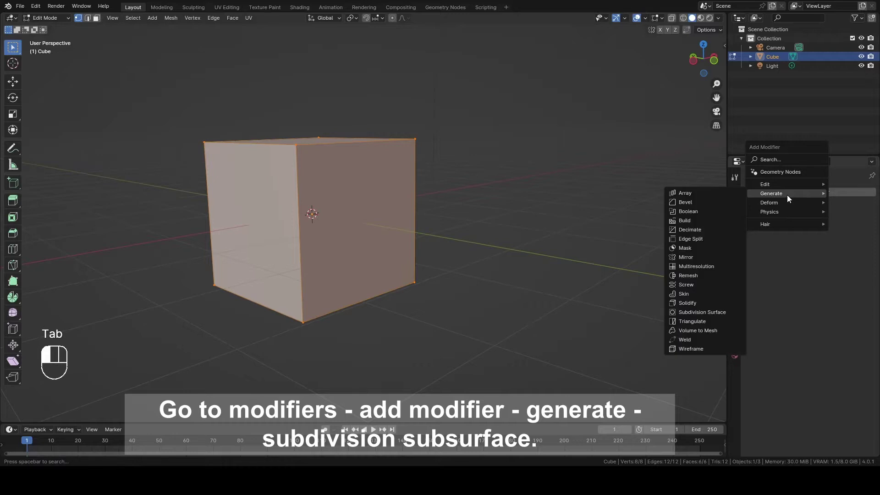
pyautogui.click(691, 313)
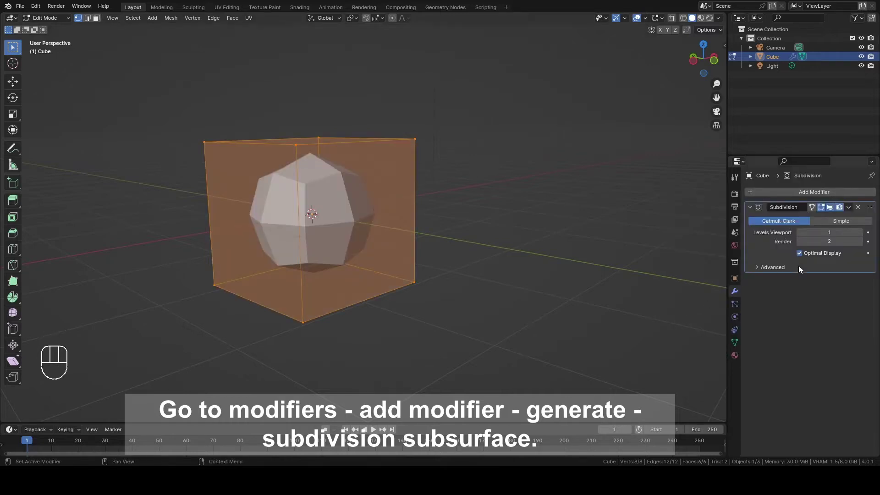
pyautogui.click(860, 233)
# Select the cube's two opposite faces perpendicular to the X axis and inset them to about half their size.
pyautogui.moveTo(381, 208); pyautogui.dragTo(361, 207, button='middle')
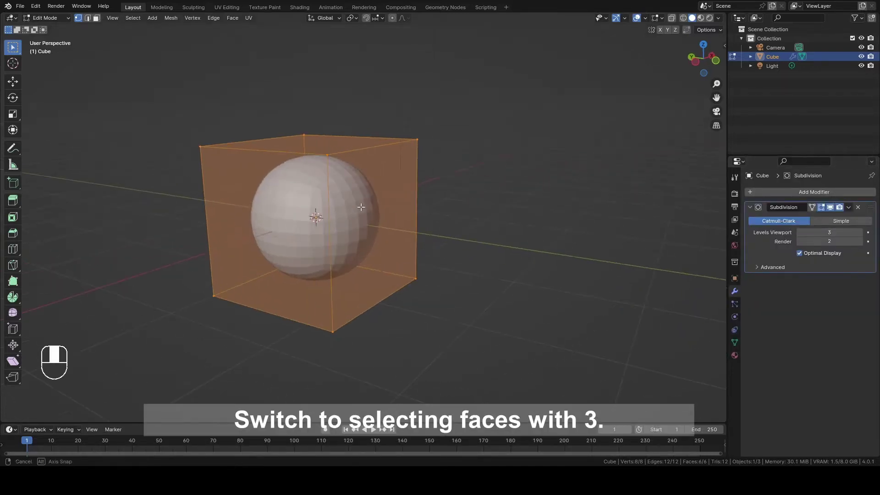
pyautogui.press('3')
pyautogui.click(291, 224)
pyautogui.moveTo(431, 228); pyautogui.dragTo(348, 211, button='middle')
pyautogui.keyDown('shift'); pyautogui.click(348, 210); pyautogui.keyUp('shift')
pyautogui.scroll(2, 667, 217)
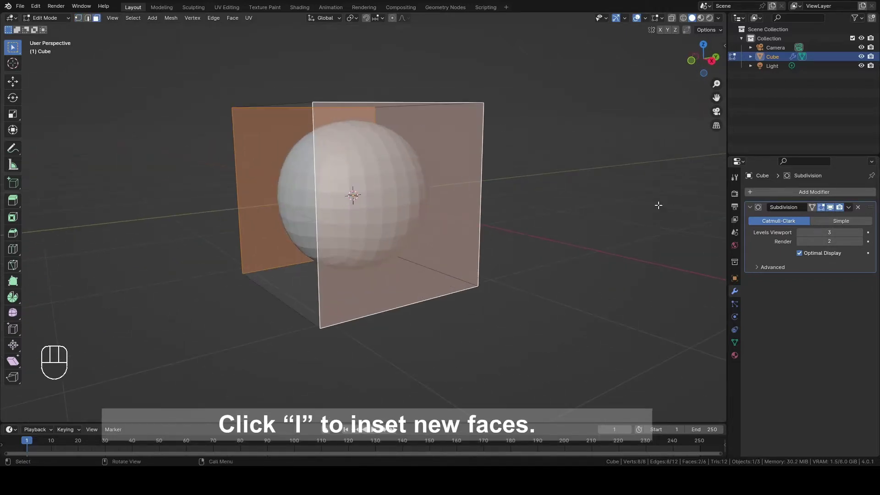
pyautogui.press('i')
pyautogui.click(619, 202)
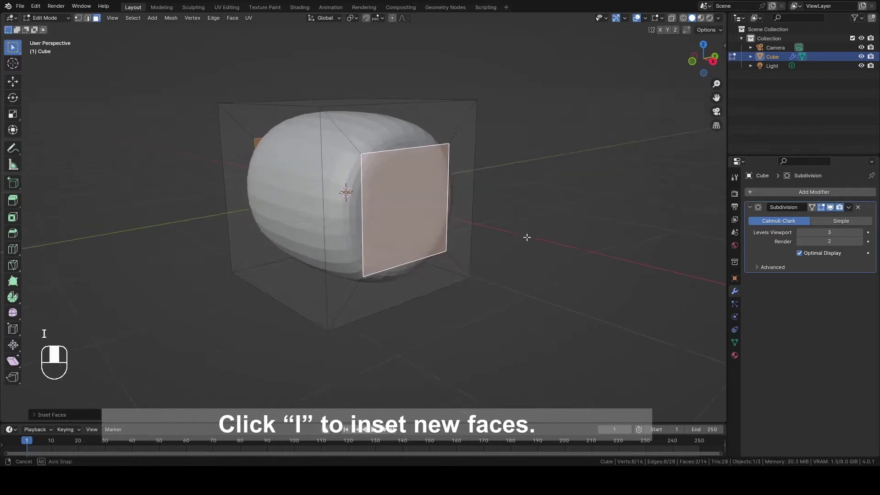
# Scale the two inset faces toward each other along the X axis to hollow both sides.
pyautogui.moveTo(527, 238); pyautogui.dragTo(560, 252, button='middle')
pyautogui.press('s')
pyautogui.press('x')
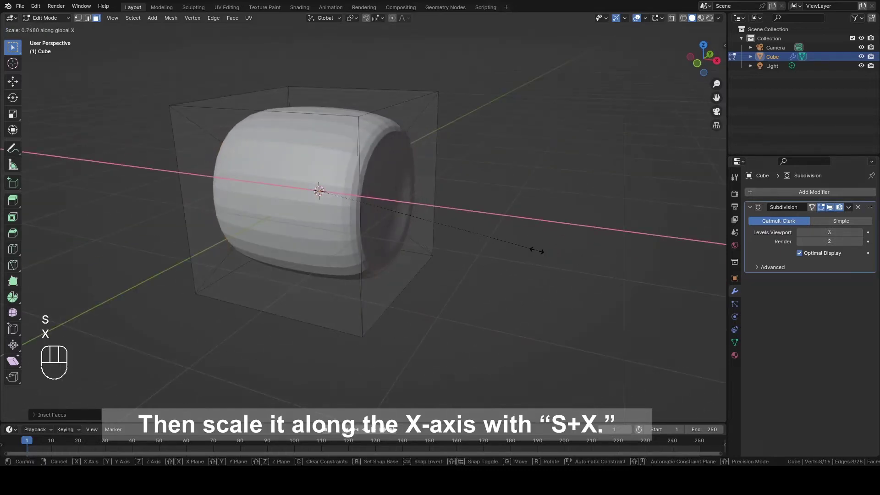
pyautogui.click(499, 242)
# Select the whole mesh and scale it slightly narrower along the X axis.
pyautogui.press('a')
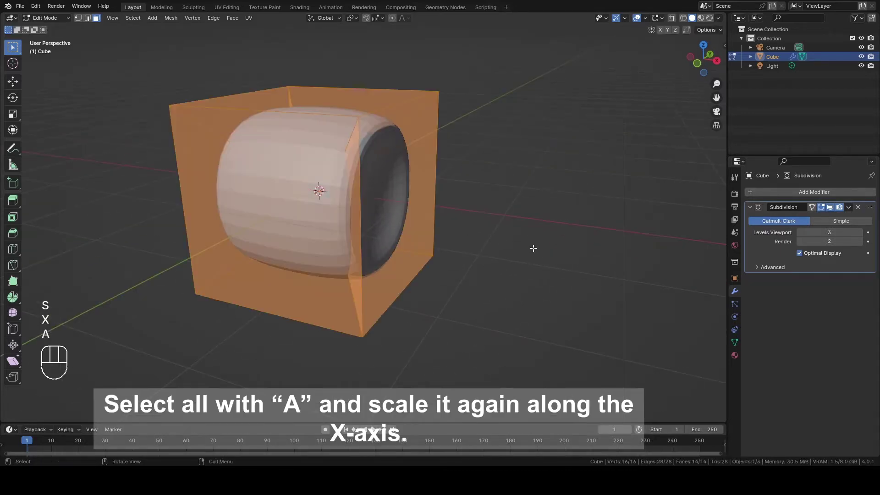
pyautogui.press('s')
pyautogui.press('x')
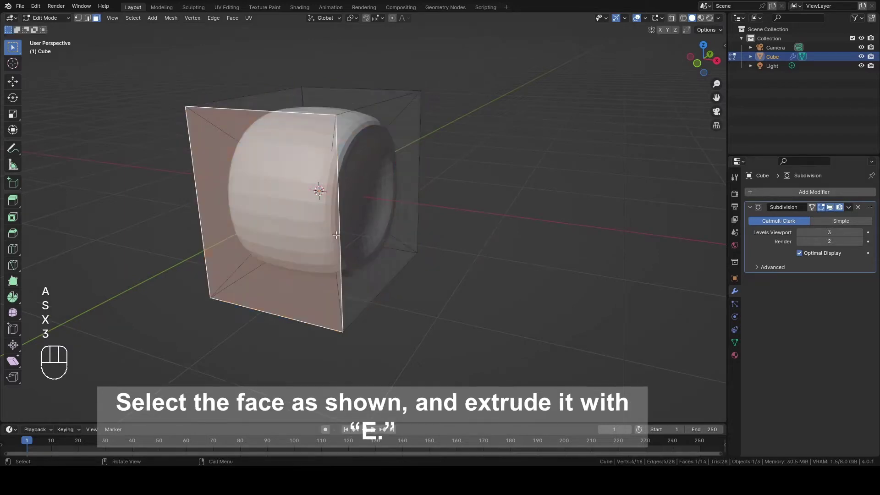
# Extrude the front face outward along its normal and scale the extruded face down.
pyautogui.press('e')
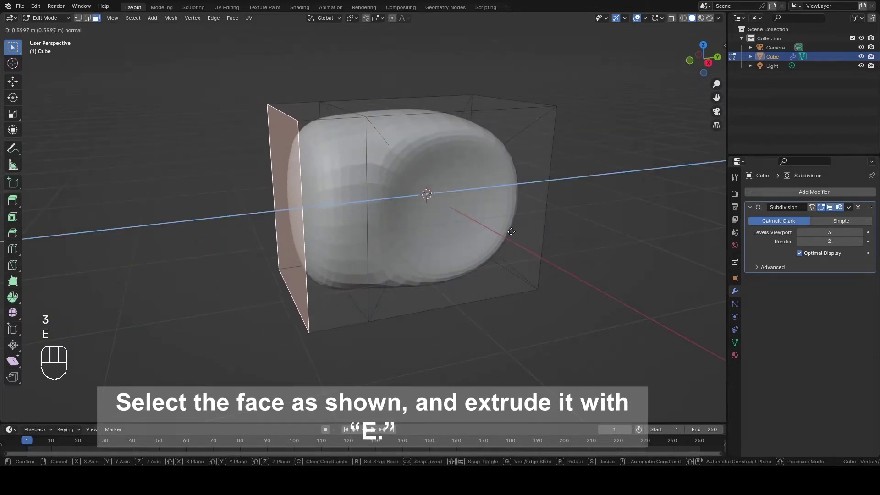
pyautogui.click(553, 233)
pyautogui.press('s')
pyautogui.click(441, 220)
# Scale the extruded front face along the Z axis to about 0.83.
pyautogui.moveTo(441, 219); pyautogui.dragTo(525, 220, button='middle')
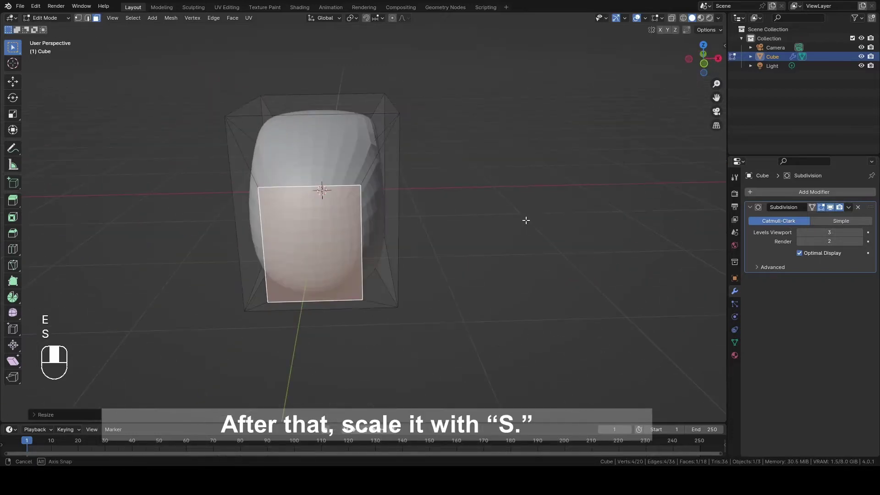
pyautogui.press('s')
pyautogui.press('u')
pyautogui.press('u')
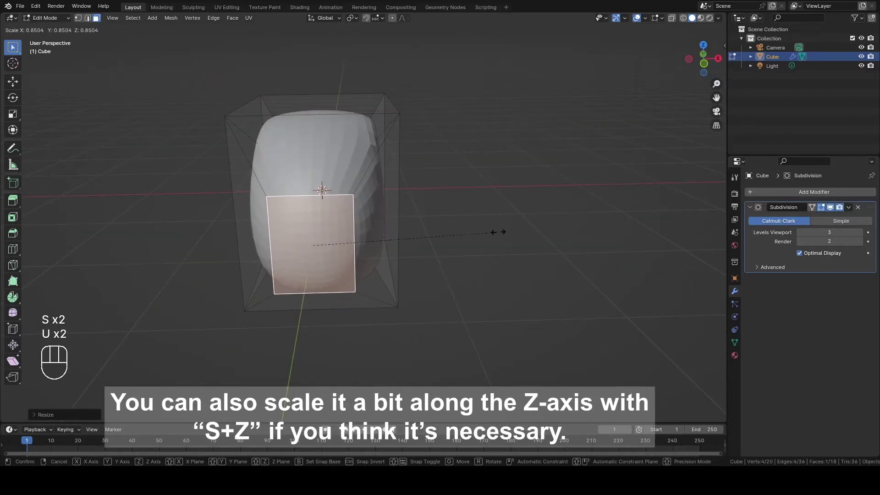
pyautogui.press('z')
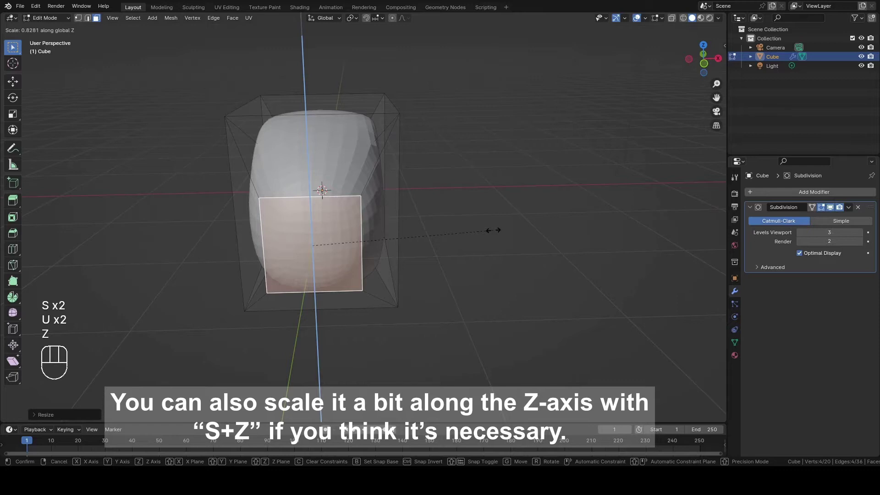
pyautogui.click(493, 230)
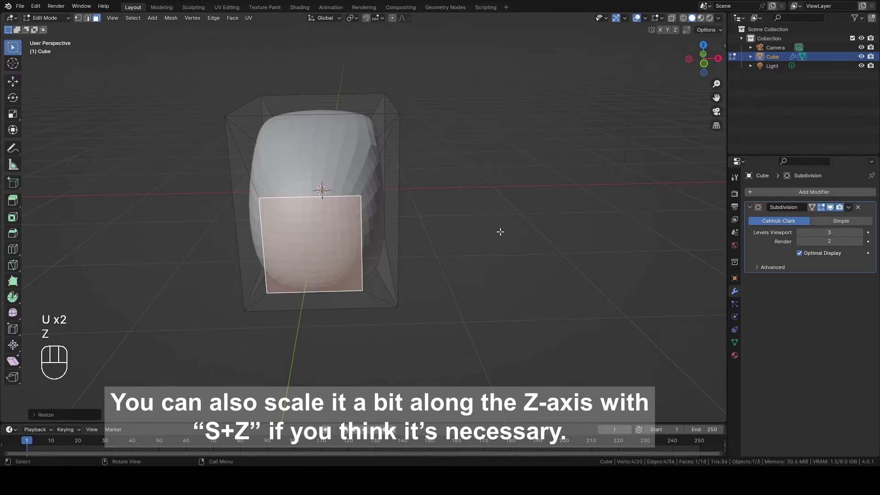
# Inset the extruded front face and push the inner face inward along the Y axis to form an opening.
pyautogui.press('s')
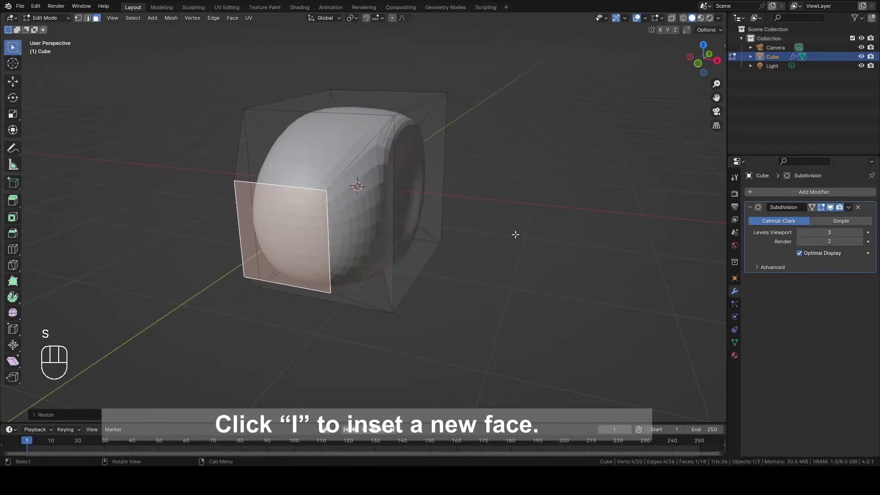
pyautogui.press('i')
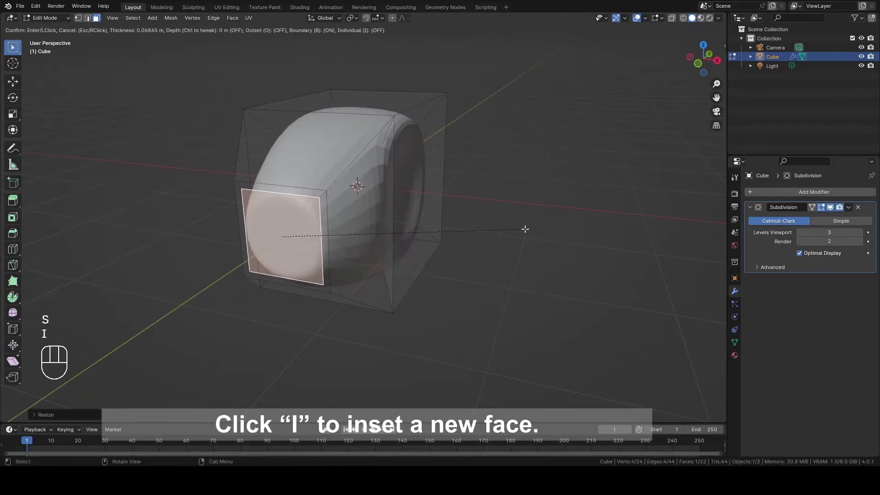
pyautogui.click(513, 225)
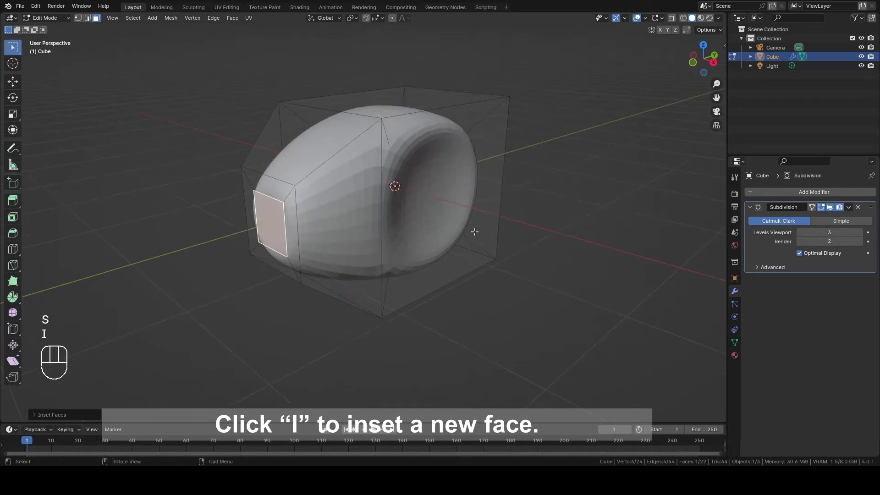
pyautogui.press('g')
pyautogui.press('x')
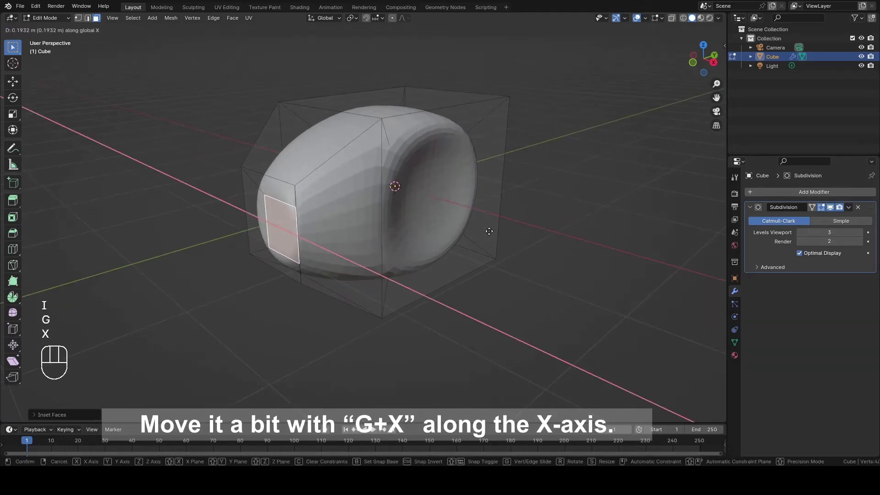
pyautogui.press('y')
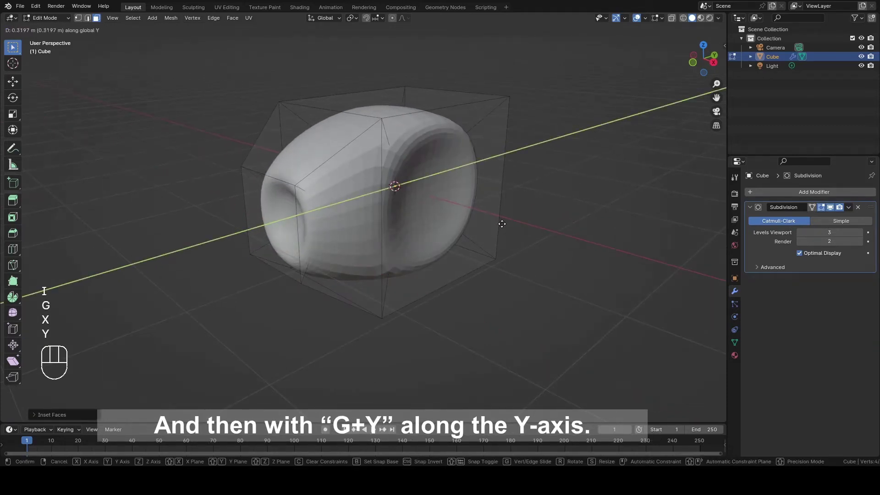
pyautogui.click(399, 226)
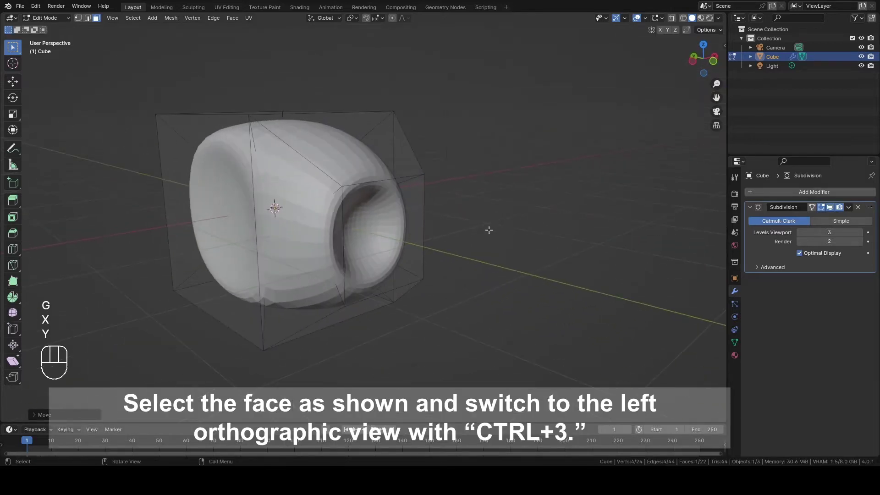
# Select the ring of faces inside the front opening and rotate it slightly in the left orthographic view.
pyautogui.keyDown('alt'); pyautogui.click(411, 269); pyautogui.keyUp('alt')
pyautogui.hotkey('ctrl', '3')
pyautogui.press('r')
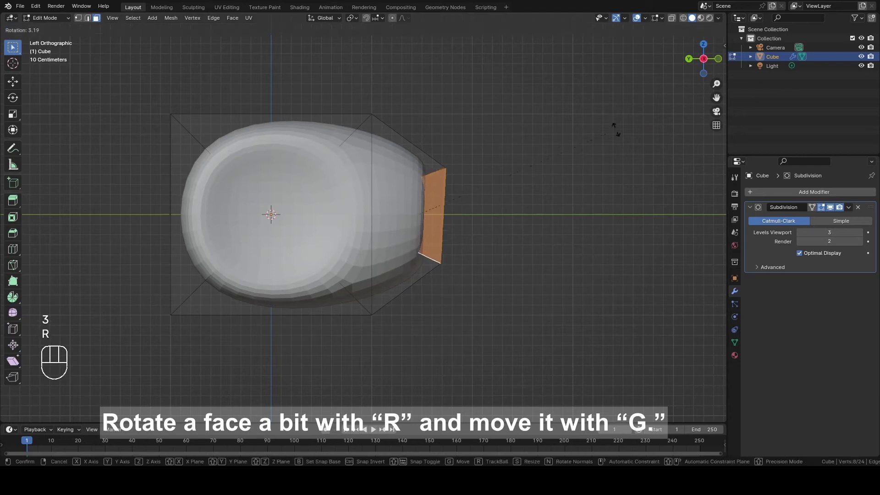
pyautogui.click(611, 173)
# Move the opening's face ring about 0.11 m along Y and -0.2 m along Z, and scale it down.
pyautogui.press('g')
pyautogui.click(600, 192)
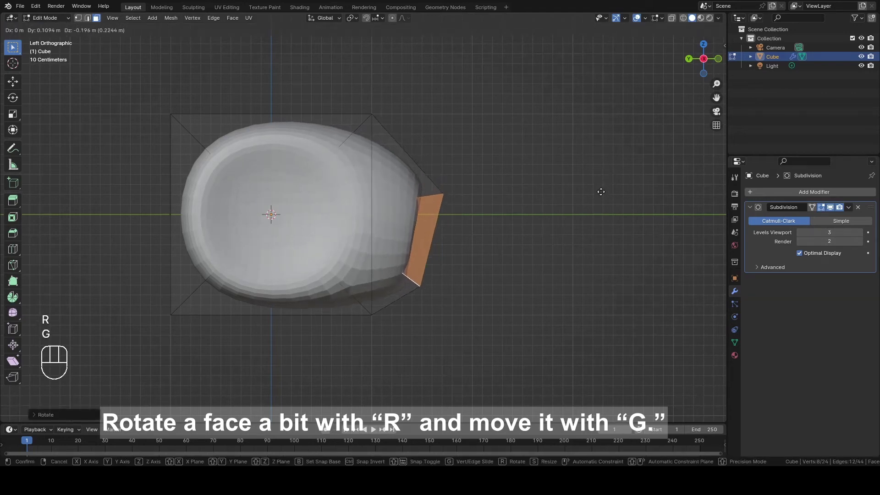
pyautogui.press('s')
pyautogui.click(536, 168)
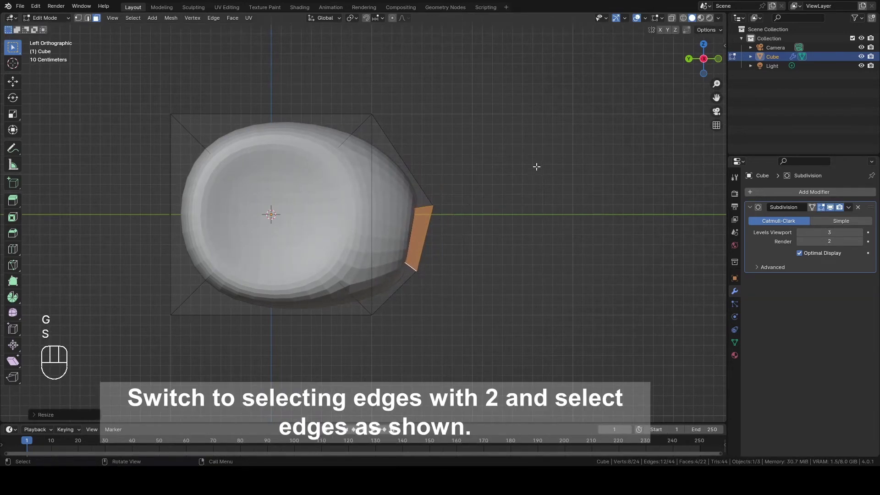
# Select the two long top edges running along Y in edge select mode and lower them along the Z axis.
pyautogui.moveTo(440, 169); pyautogui.dragTo(413, 190, button='middle')
pyautogui.press('2')
pyautogui.click(296, 138)
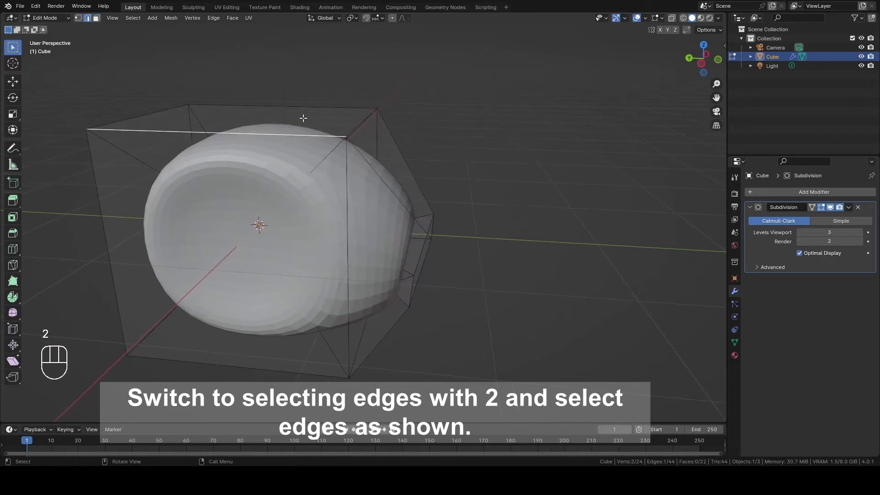
pyautogui.press('g')
pyautogui.press('z')
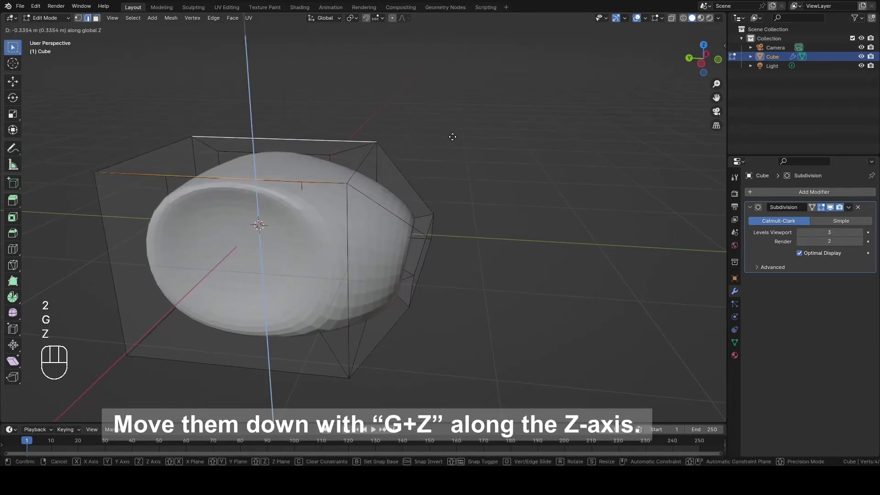
pyautogui.click(454, 146)
# Return to Object Mode and apply Shade Smooth to the cube.
pyautogui.moveTo(454, 146); pyautogui.dragTo(419, 170, button='middle')
pyautogui.press('Tab')
pyautogui.rightClick(445, 171)
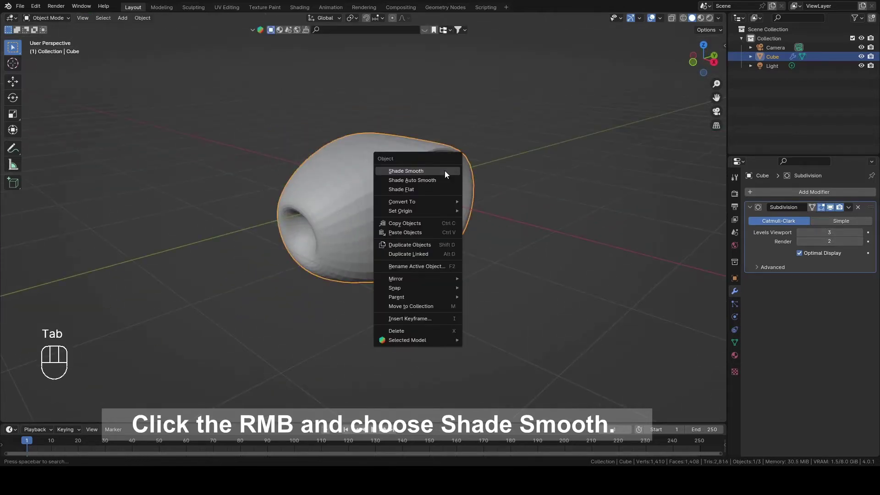
pyautogui.click(445, 170)
# Select the entire mesh in Edit Mode and scale it along the Y axis to about 0.86.
pyautogui.moveTo(436, 205); pyautogui.dragTo(351, 173, button='middle')
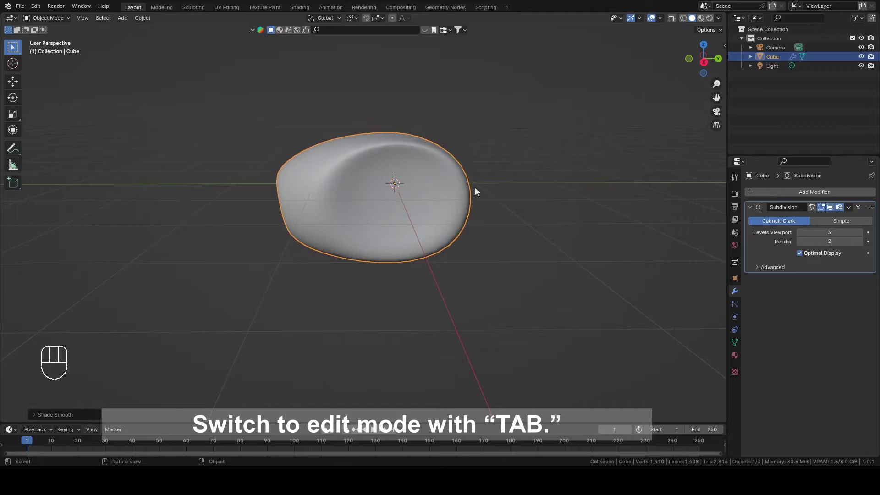
pyautogui.press('Tab')
pyautogui.press('a')
pyautogui.press('s')
pyautogui.press('y')
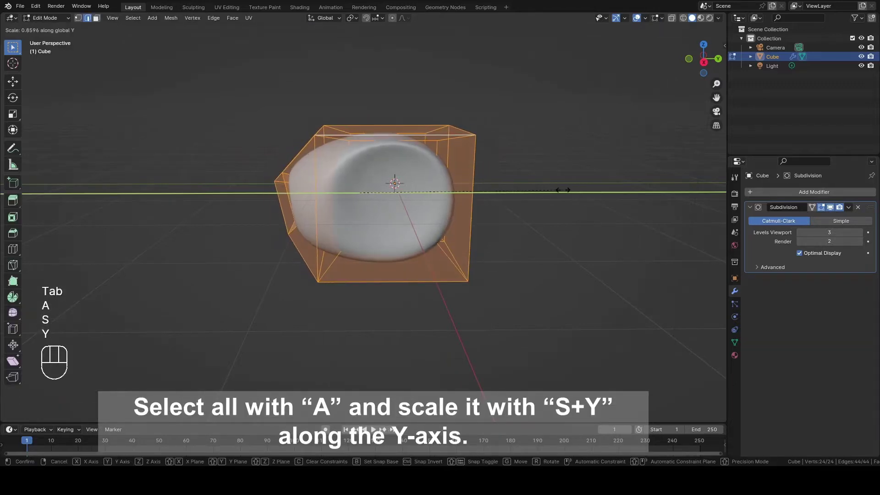
pyautogui.click(556, 189)
# Select the ring of faces around the front opening in face select mode and resize it uniformly.
pyautogui.press('Tab')
pyautogui.moveTo(572, 196); pyautogui.dragTo(471, 209, button='middle')
pyautogui.press('Tab')
pyautogui.press('3')
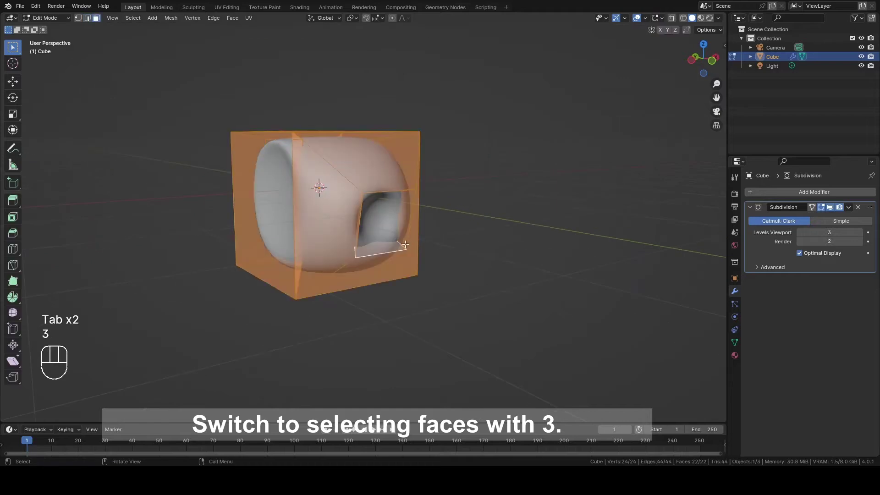
pyautogui.click(413, 243)
pyautogui.press('s')
pyautogui.click(513, 229)
# Scale the front opening's face ring along the Z axis and move it down slightly, finishing in Object Mode.
pyautogui.moveTo(513, 229); pyautogui.dragTo(507, 177, button='middle')
pyautogui.press('s')
pyautogui.press('z')
pyautogui.moveTo(447, 182); pyautogui.dragTo(436, 185, button='middle')
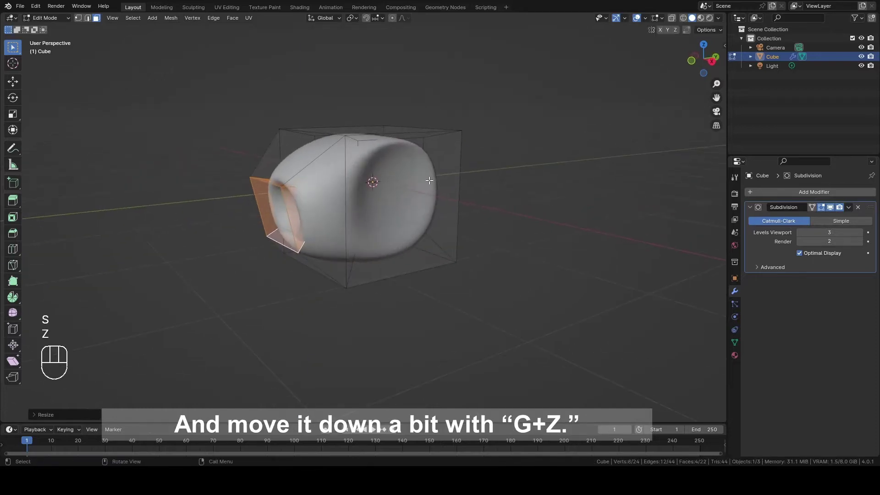
pyautogui.press('g')
pyautogui.click(258, 209)
pyautogui.press('Tab')
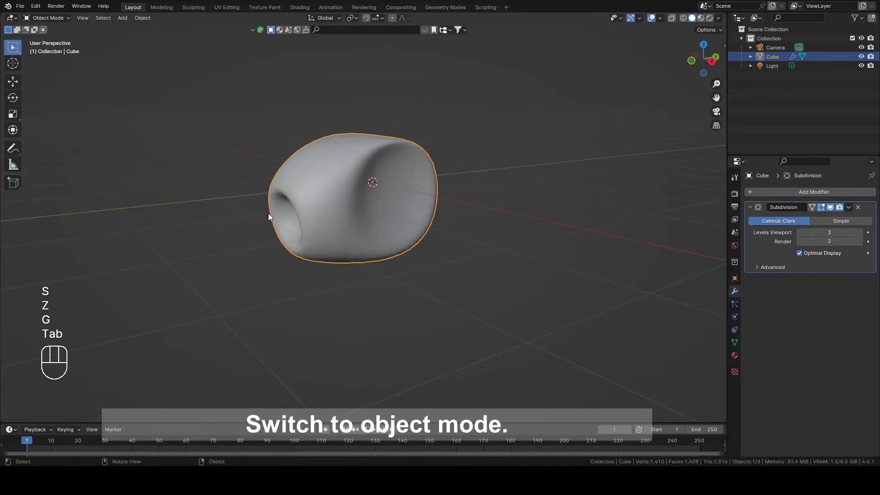
# Add a UV Sphere mesh at the 3D cursor.
pyautogui.moveTo(269, 213); pyautogui.dragTo(415, 212, button='middle')
pyautogui.click(122, 18)
pyautogui.moveTo(142, 29)
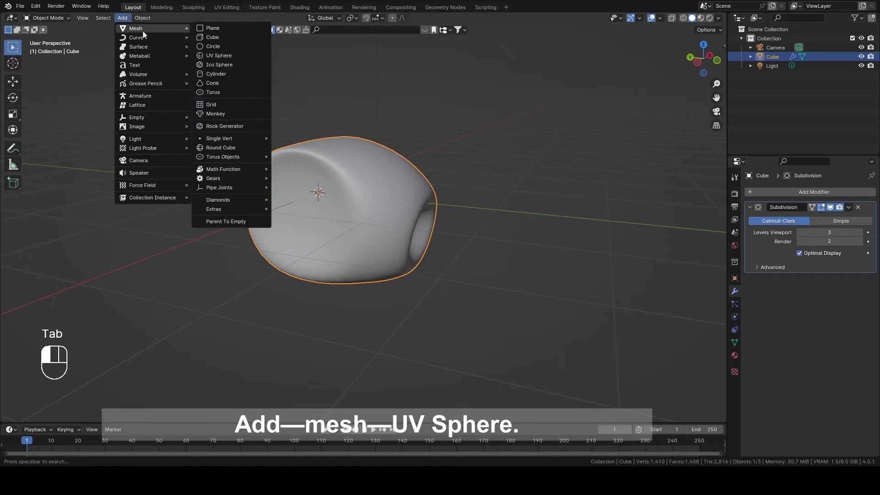
pyautogui.click(221, 56)
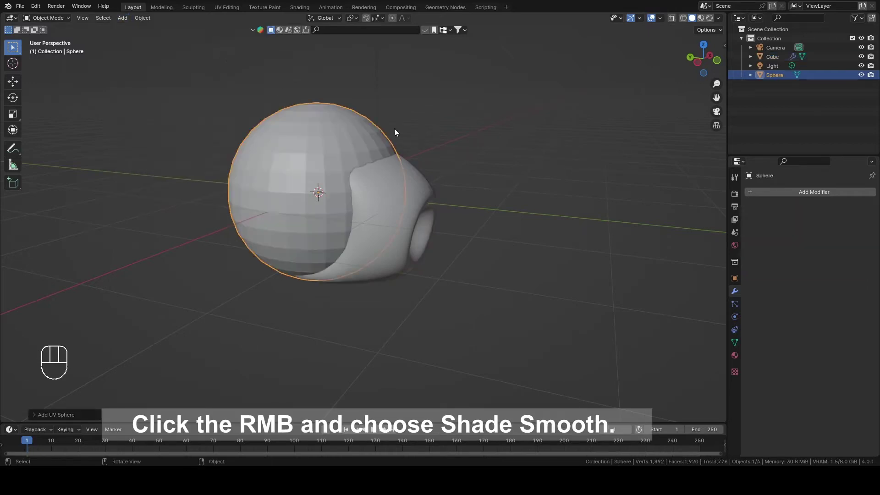
# Shade the new UV sphere smooth and add a Mirror modifier to it.
pyautogui.moveTo(395, 128); pyautogui.dragTo(389, 150, button='middle')
pyautogui.rightClick(400, 144)
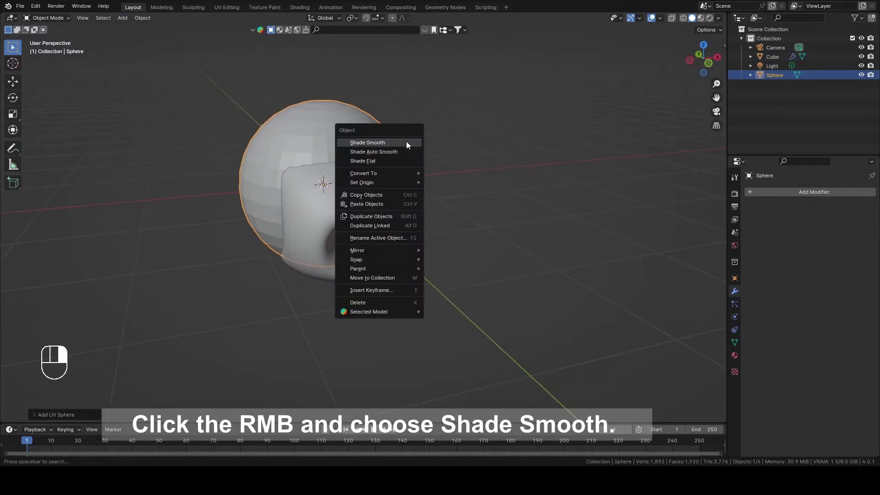
pyautogui.click(407, 143)
pyautogui.click(835, 192)
pyautogui.moveTo(806, 194)
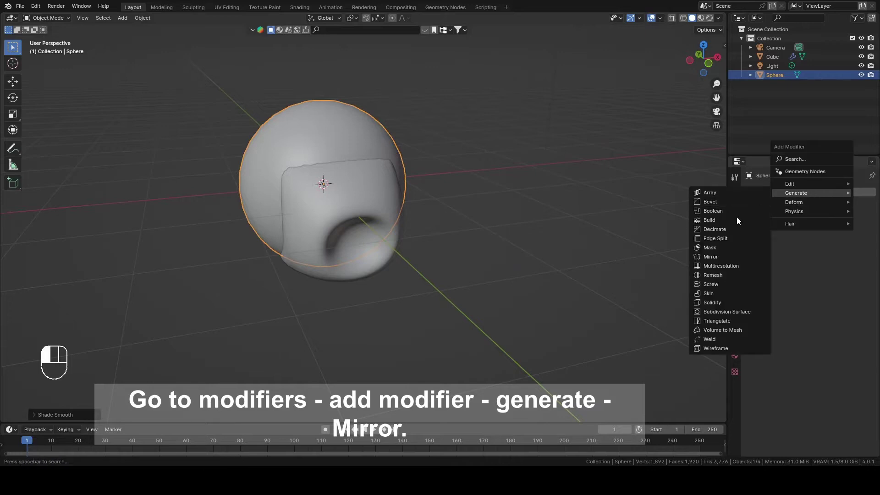
pyautogui.click(729, 258)
# Scale the sphere's entire mesh down uniformly in Edit Mode until it is smaller than the head.
pyautogui.moveTo(528, 220); pyautogui.dragTo(478, 218, button='middle')
pyautogui.press('Tab')
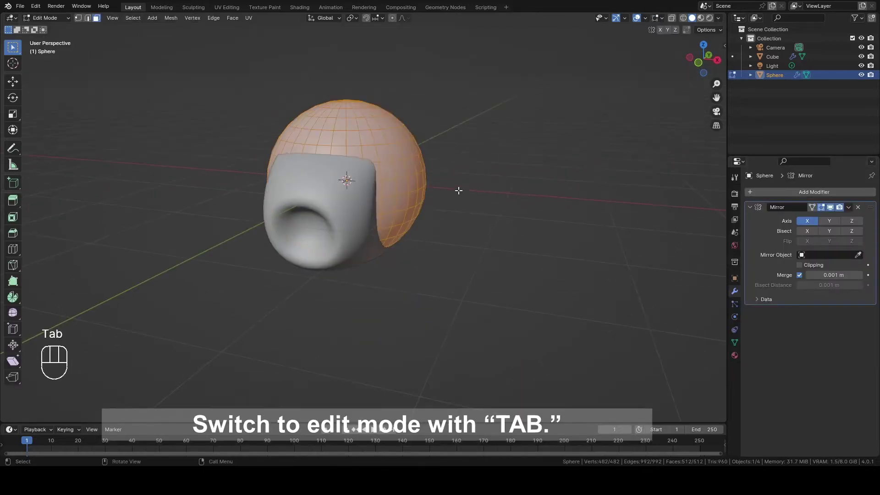
pyautogui.press('s')
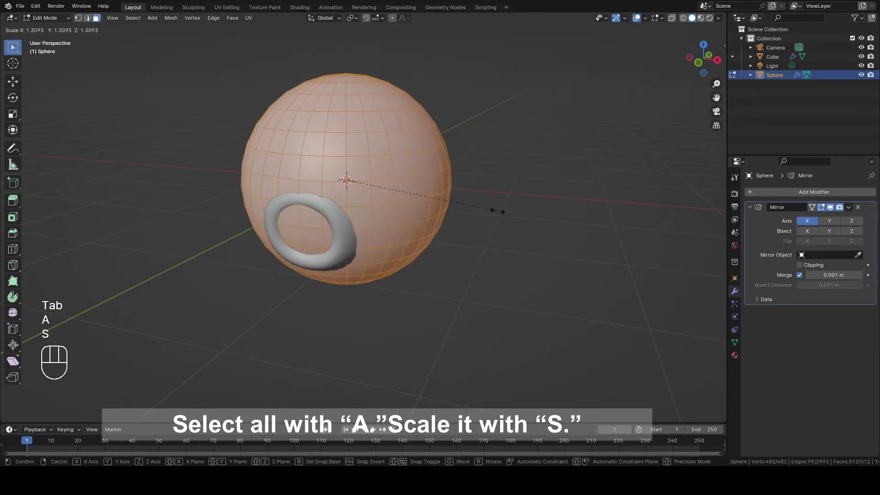
pyautogui.press('Escape')
pyautogui.press('s')
pyautogui.click(424, 179)
# Move the sphere mesh along the X axis out of the side of the head.
pyautogui.press('g')
pyautogui.press('x')
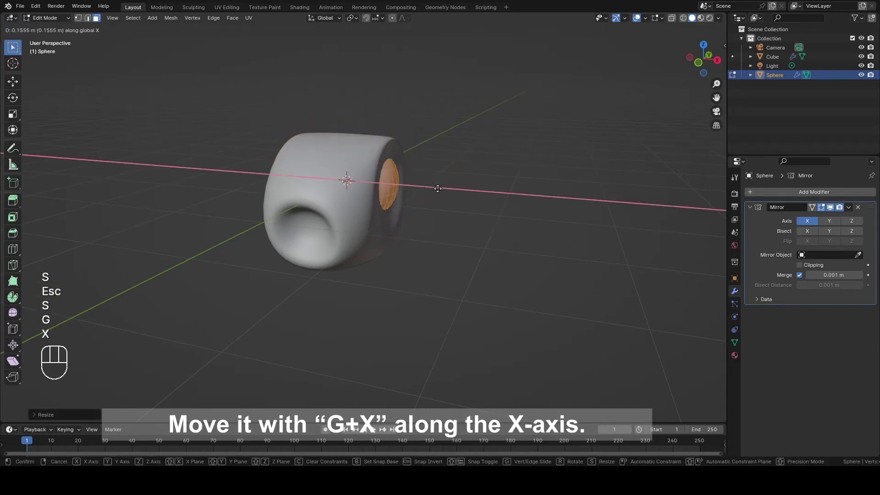
pyautogui.click(485, 197)
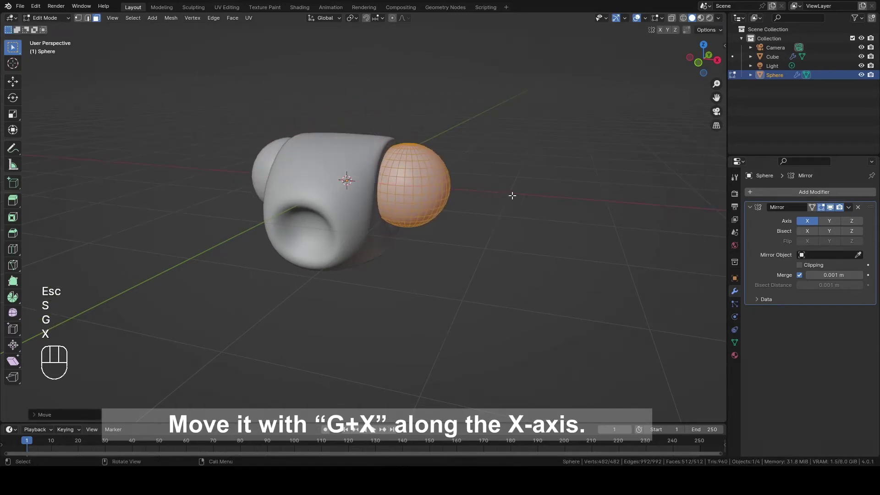
# Scale the eye sphere down slightly more and move it back toward the head's side hollow.
pyautogui.scroll(1, 512, 196)
pyautogui.press('s')
pyautogui.click(502, 177)
pyautogui.press('g')
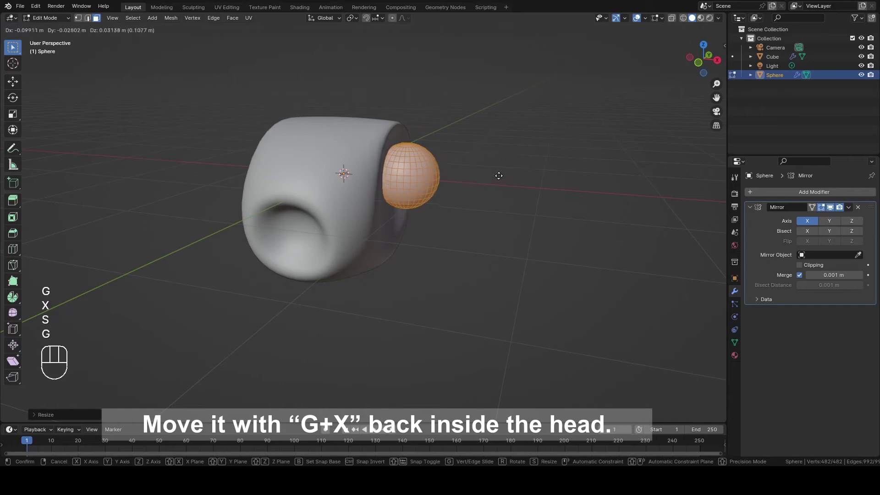
pyautogui.click(500, 175)
# Reposition the eye sphere within the side hollow and deselect its mesh.
pyautogui.moveTo(506, 172); pyautogui.dragTo(562, 212, button='middle')
pyautogui.press('g')
pyautogui.click(510, 216)
pyautogui.scroll(-2, 477, 210)
pyautogui.click(477, 210)
pyautogui.moveTo(478, 210)
pyautogui.mouseDown(button='middle')
pyautogui.moveTo(572, 214)
pyautogui.moveTo(427, 209)
pyautogui.moveTo(502, 222)
pyautogui.moveTo(493, 209)
pyautogui.mouseUp(button='middle')
pyautogui.press('Tab')
# Resize the whole eye sphere mesh and shift it along the X axis in the hollow, finishing in Object Mode.
pyautogui.press('Tab')
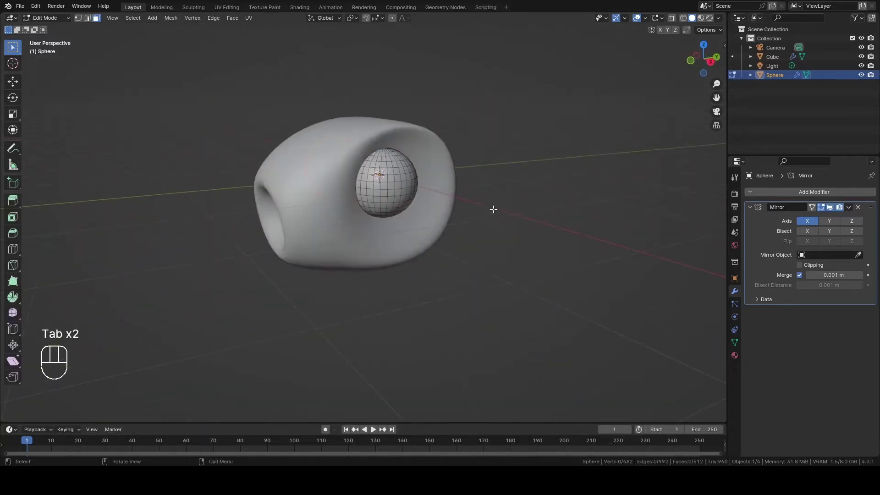
pyautogui.press('a')
pyautogui.press('s')
pyautogui.click(545, 199)
pyautogui.moveTo(546, 200); pyautogui.dragTo(459, 208, button='middle')
pyautogui.press('g')
pyautogui.press('x')
pyautogui.click(504, 199)
pyautogui.press('Tab')
pyautogui.scroll(-3, 526, 222)
pyautogui.moveTo(527, 222)
pyautogui.mouseDown(button='middle')
pyautogui.moveTo(434, 226)
pyautogui.moveTo(561, 216)
pyautogui.moveTo(520, 225)
pyautogui.mouseUp(button='middle')
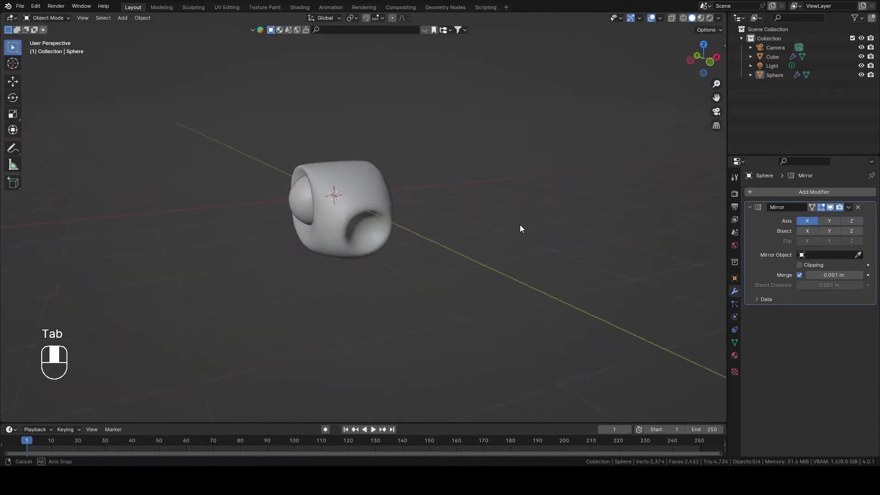
# Add a second UV Sphere with 16 segments and 8 rings.
pyautogui.click(123, 18)
pyautogui.moveTo(138, 28)
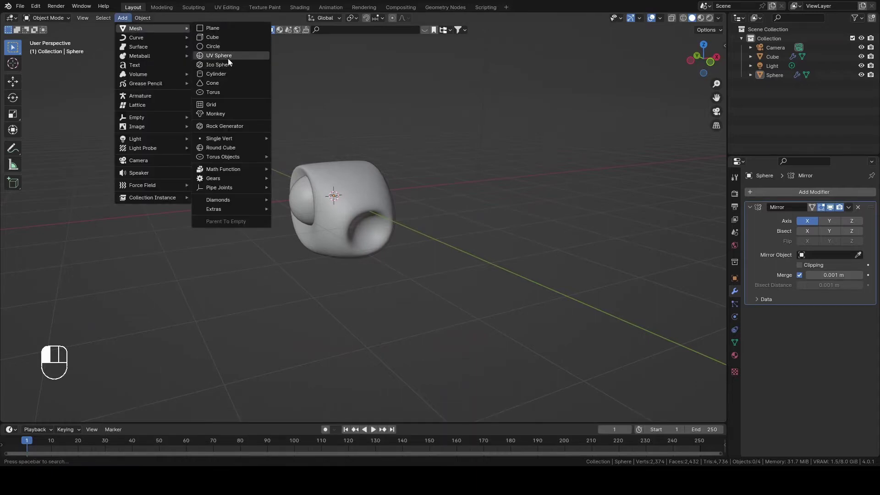
pyautogui.click(227, 57)
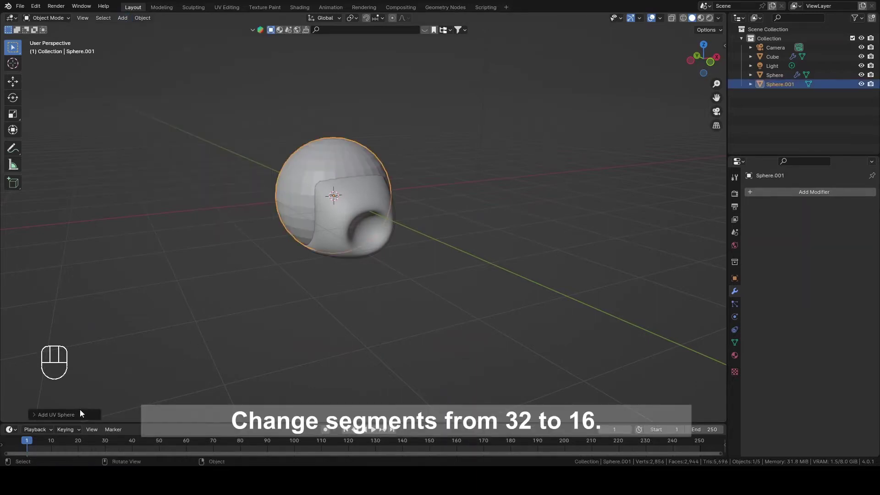
pyautogui.click(69, 414)
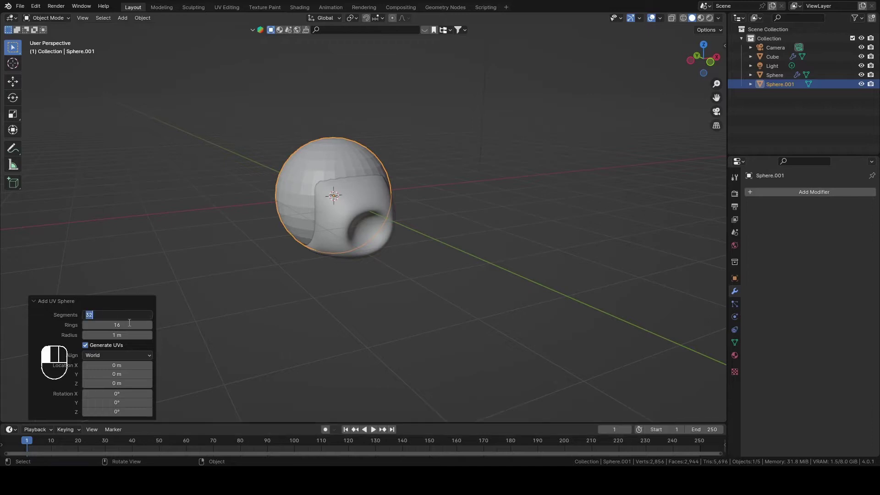
pyautogui.write('16')
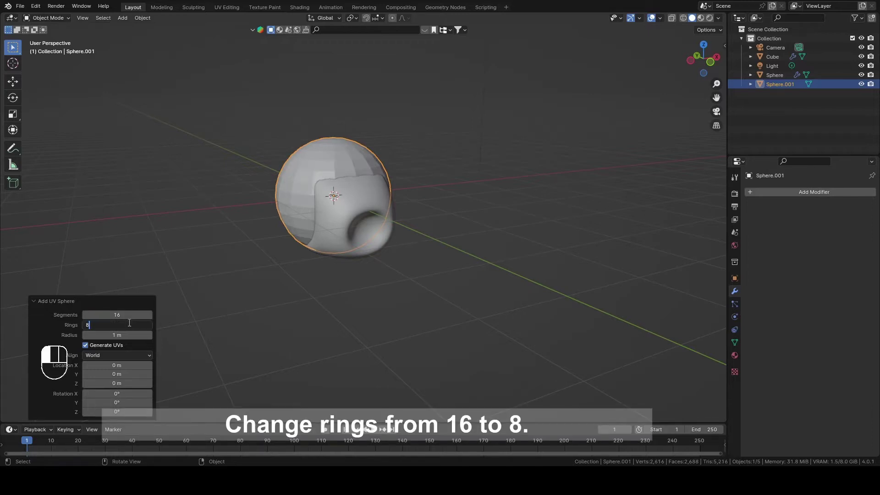
# Move the second sphere about -2.12 m along the Y axis, in front of the head.
pyautogui.moveTo(241, 170); pyautogui.dragTo(303, 176, button='middle')
pyautogui.press('g')
pyautogui.press('y')
pyautogui.click(432, 196)
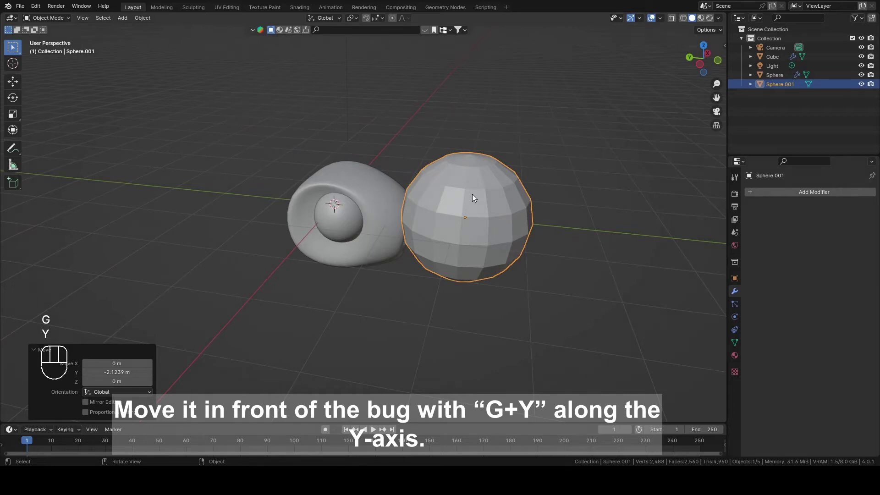
# Rotate the second sphere 90° about the X axis and apply its rotation.
pyautogui.press('r')
pyautogui.press('x')
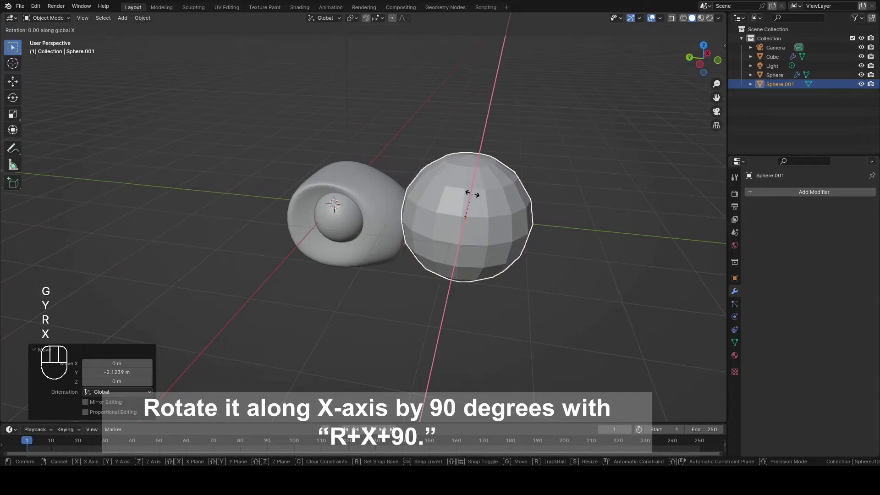
pyautogui.press('9')
pyautogui.press('0')
pyautogui.press('Return')
pyautogui.hotkey('ctrl', 'a')
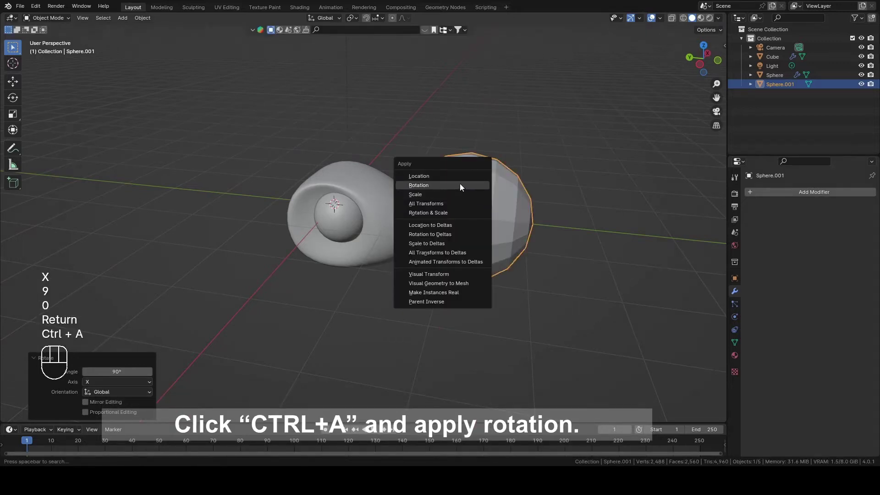
pyautogui.click(460, 185)
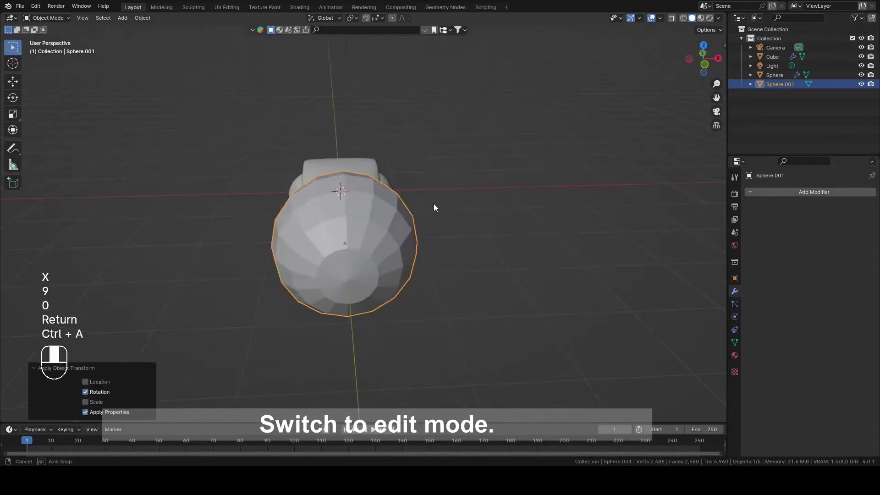
# Delete the second sphere's vertices on the positive X side, using X-ray and vertex selection in front orthographic view.
pyautogui.press('Tab')
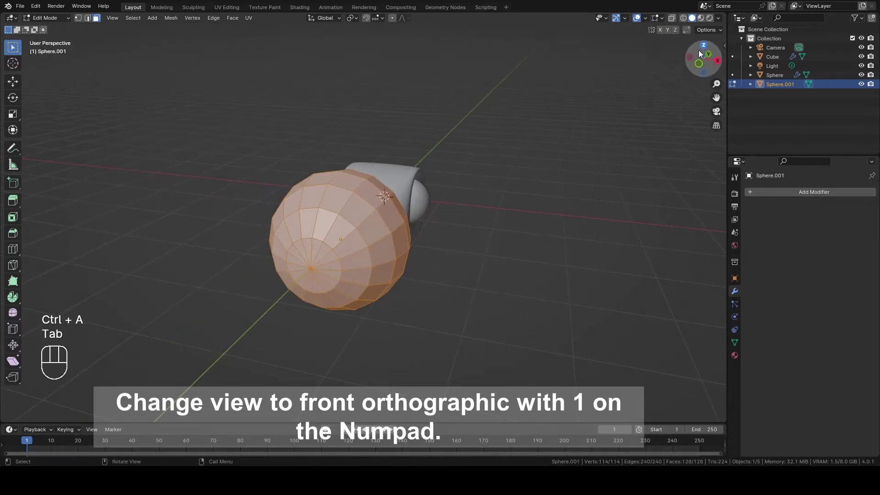
pyautogui.press('KP_1')
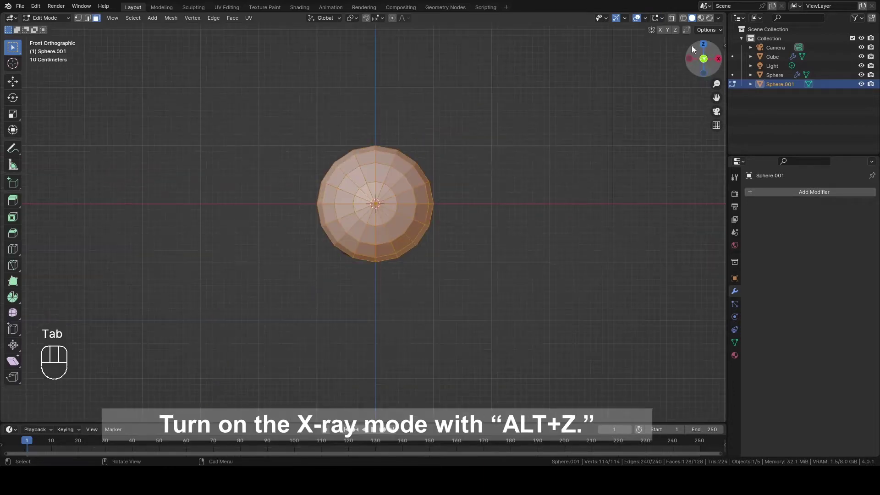
pyautogui.click(672, 18)
pyautogui.press('1')
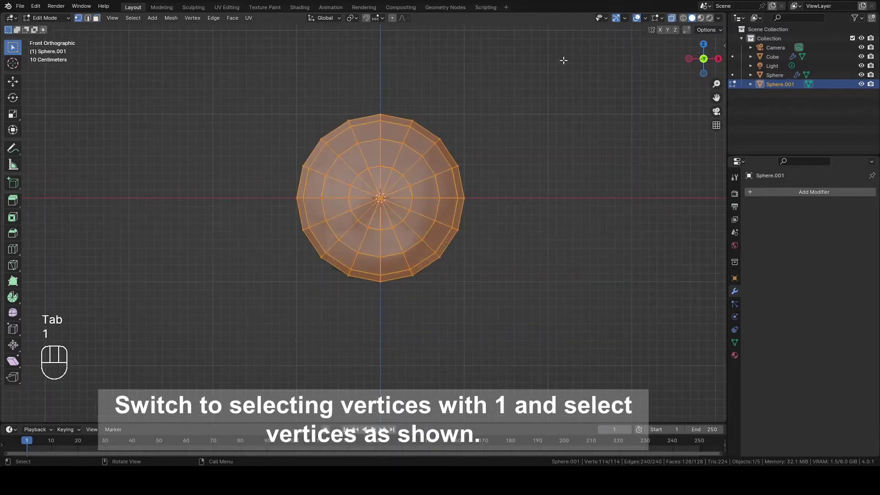
pyautogui.moveTo(559, 71); pyautogui.dragTo(384, 345)
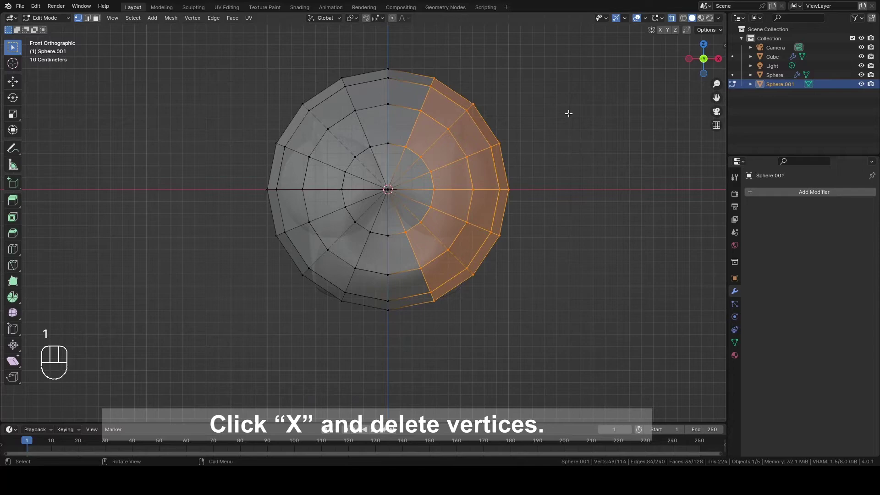
pyautogui.press('x')
pyautogui.click(569, 114)
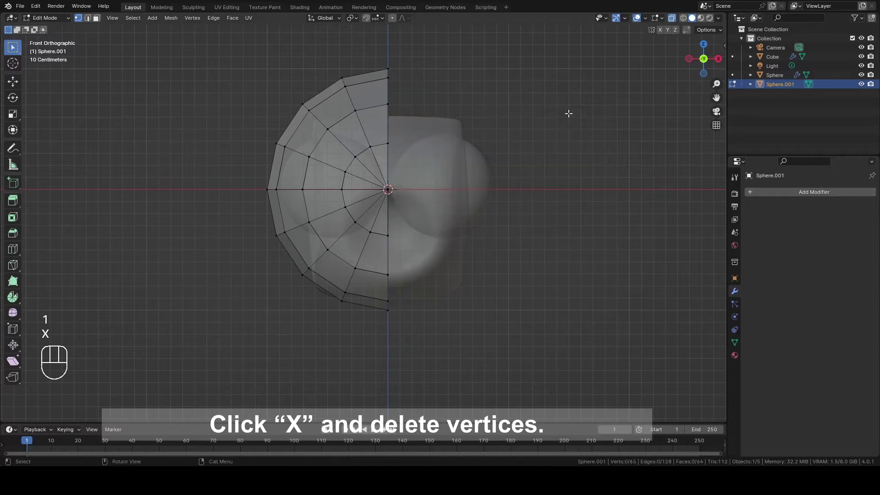
# Delete the half-sphere's rear vertices, on the side facing the head, in right orthographic view.
pyautogui.moveTo(553, 122); pyautogui.dragTo(518, 112, button='middle')
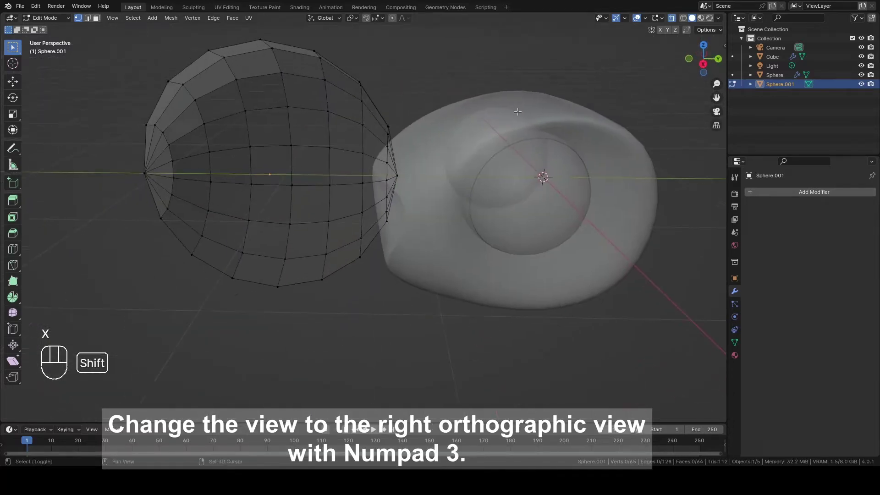
pyautogui.moveTo(565, 13); pyautogui.dragTo(312, 400)
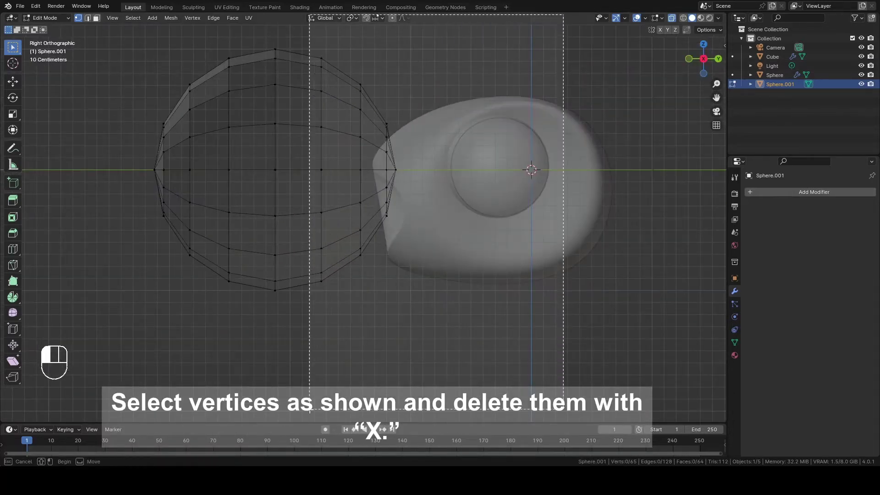
pyautogui.press('x')
pyautogui.click(475, 121)
# Stretch the entire remaining shell along the Y axis and return to Object Mode.
pyautogui.press('a')
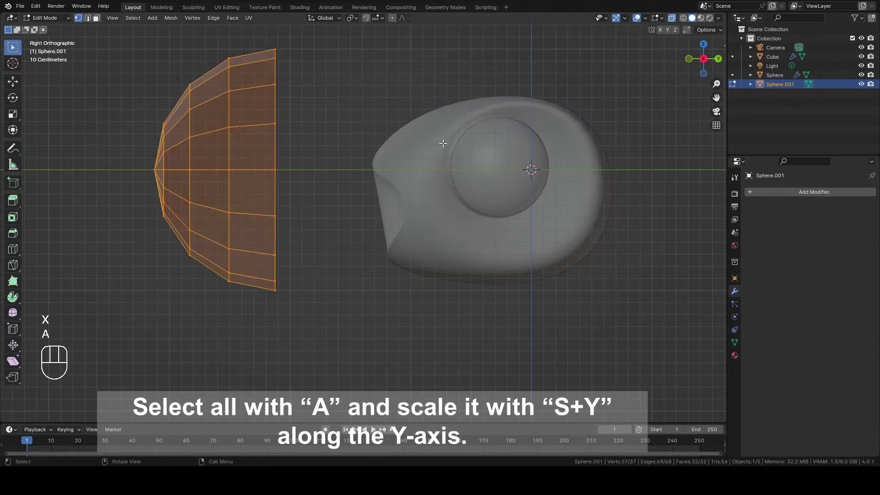
pyautogui.press('s')
pyautogui.press('y')
pyautogui.click(531, 143)
pyautogui.press('Tab')
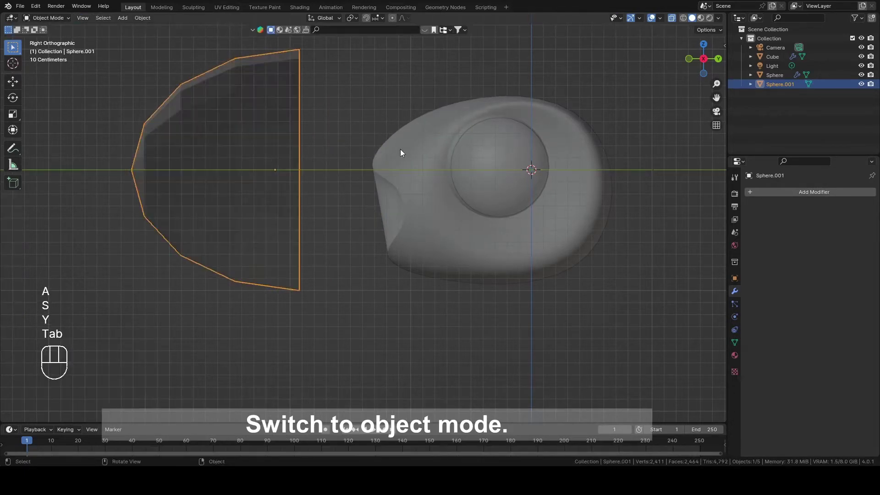
# Add a Subdivision Surface modifier to the shell, shade it smooth and turn off X-ray.
pyautogui.moveTo(400, 153); pyautogui.dragTo(511, 179, button='middle')
pyautogui.click(825, 191)
pyautogui.moveTo(799, 191)
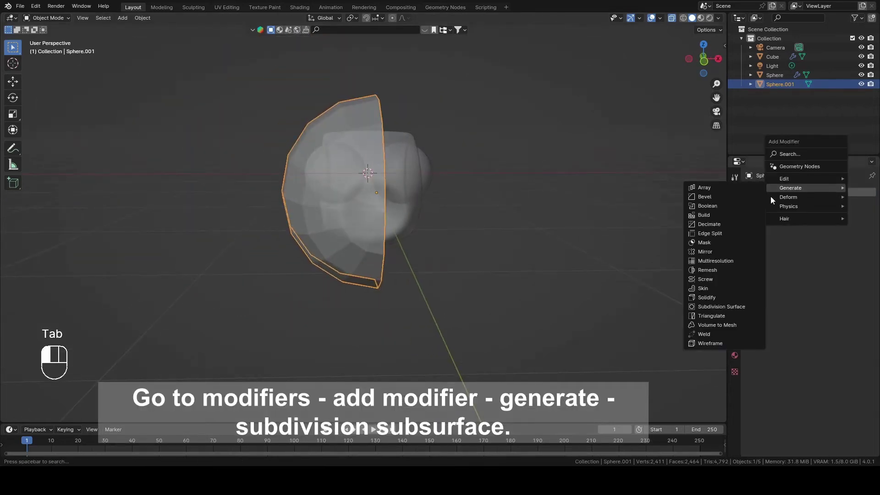
pyautogui.click(722, 307)
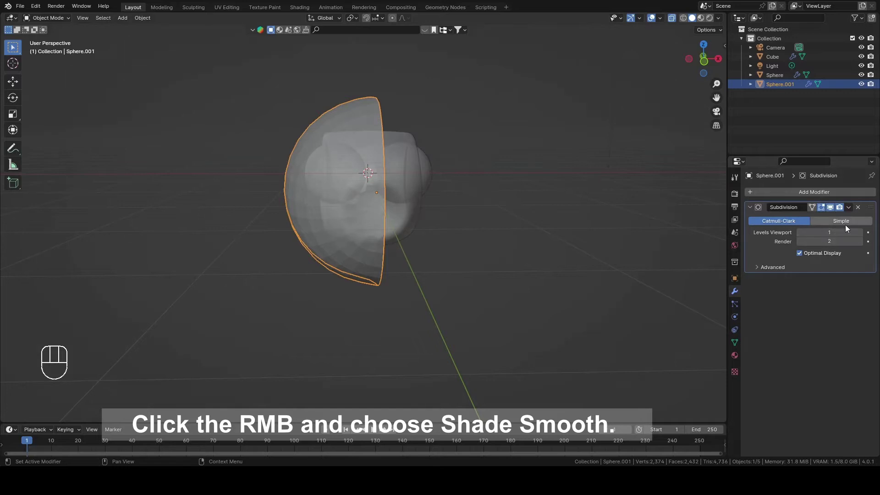
pyautogui.rightClick(494, 180)
pyautogui.click(496, 180)
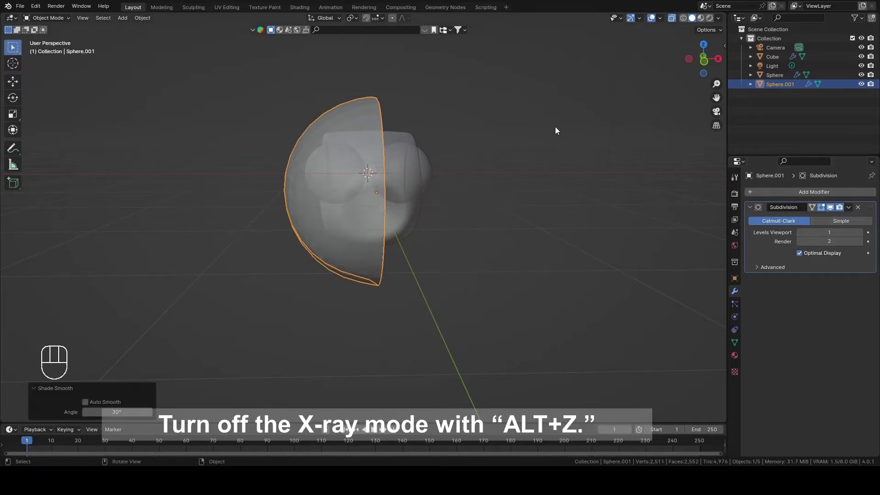
pyautogui.click(673, 20)
# Scale the shell down uniformly in two passes, the second by about 0.754.
pyautogui.moveTo(397, 160); pyautogui.dragTo(584, 197, button='middle')
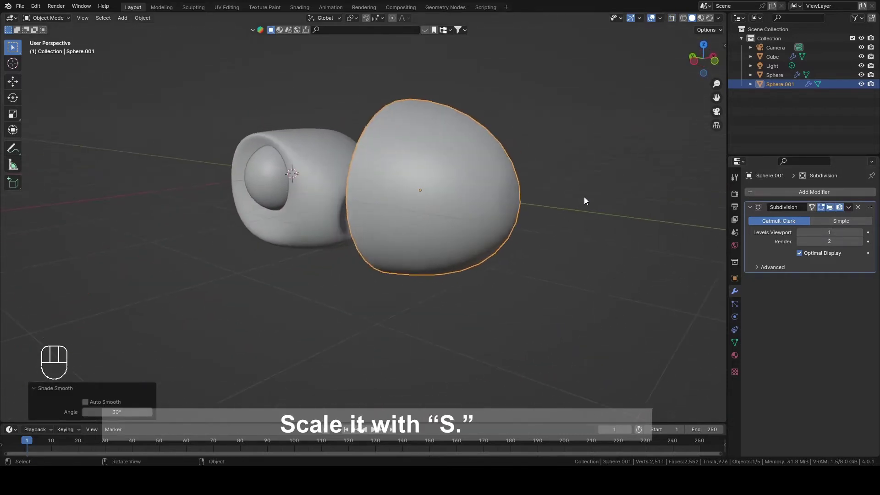
pyautogui.press('s')
pyautogui.click(499, 196)
pyautogui.press('s')
pyautogui.click(532, 184)
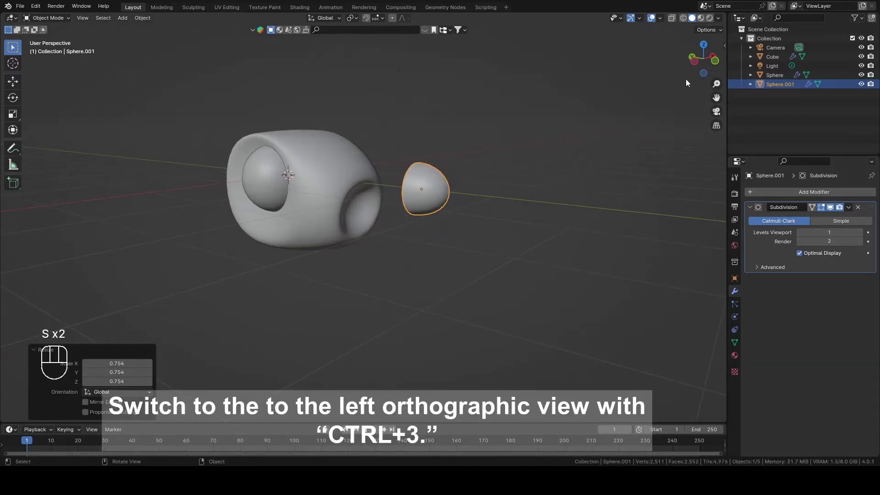
# Move the shell about 0.86 m in Y and -0.37 m in Z to the front opening, and rotate it to match in left view.
pyautogui.hotkey('ctrl', '3')
pyautogui.press('g')
pyautogui.press('r')
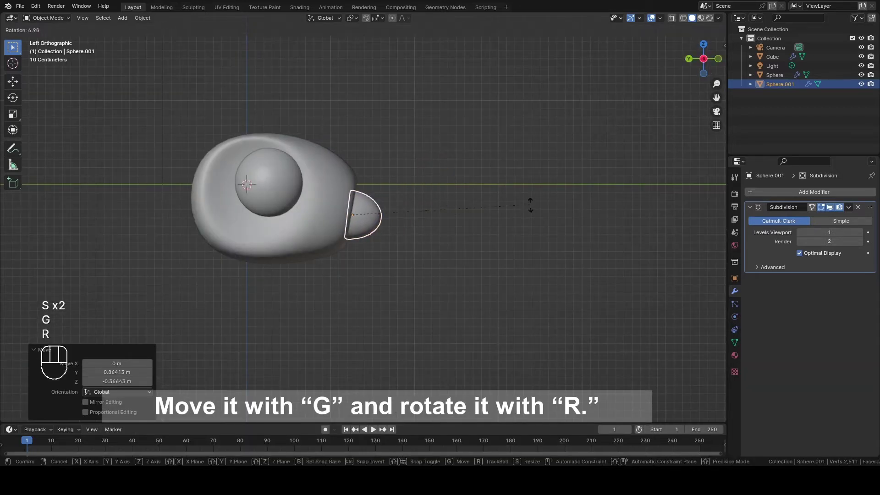
pyautogui.click(526, 216)
pyautogui.press('r')
pyautogui.click(527, 184)
# Scale the shell uniformly to fit the head's front opening.
pyautogui.moveTo(527, 184); pyautogui.dragTo(483, 203, button='middle')
pyautogui.press('s')
pyautogui.click(521, 212)
# Extrude all of the shell's faces along their normals to give it thickness, finishing in Object Mode.
pyautogui.press('Tab')
pyautogui.press('a')
pyautogui.hotkey('alt', 'e')
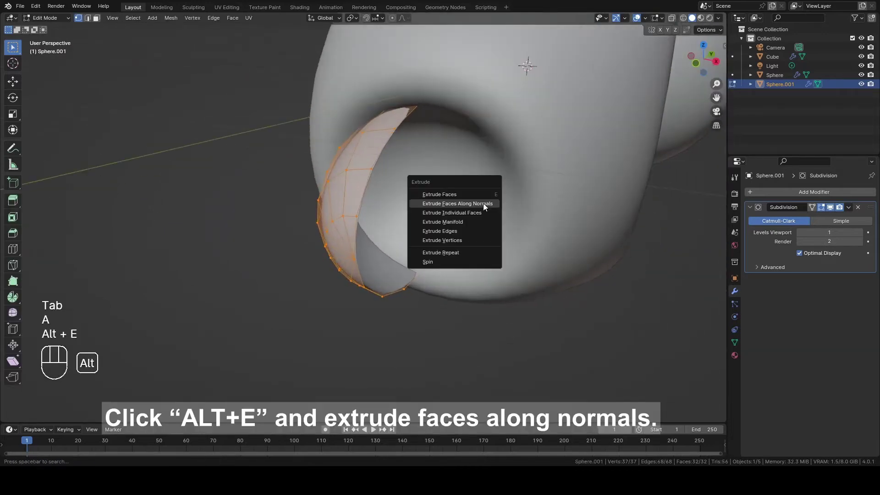
pyautogui.click(483, 203)
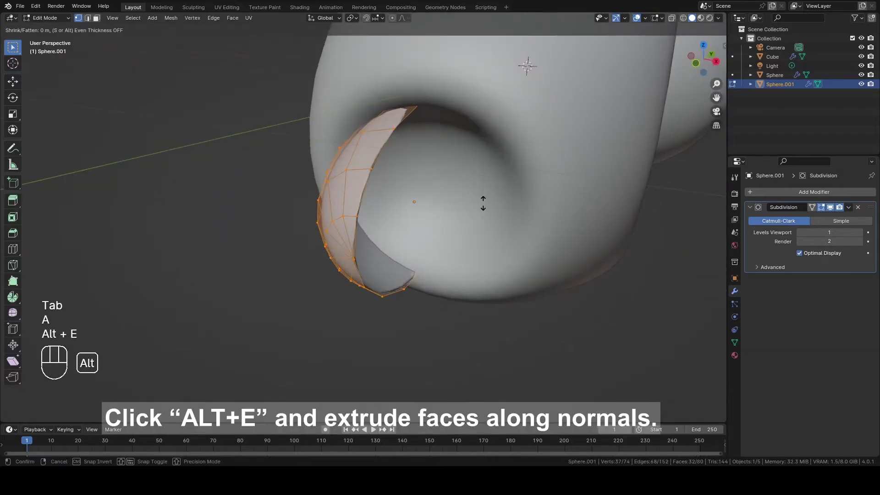
pyautogui.click(465, 181)
pyautogui.press('Tab')
pyautogui.moveTo(462, 176)
pyautogui.mouseDown(button='middle')
pyautogui.moveTo(404, 191)
pyautogui.moveTo(543, 188)
pyautogui.moveTo(449, 167)
pyautogui.mouseUp(button='middle')
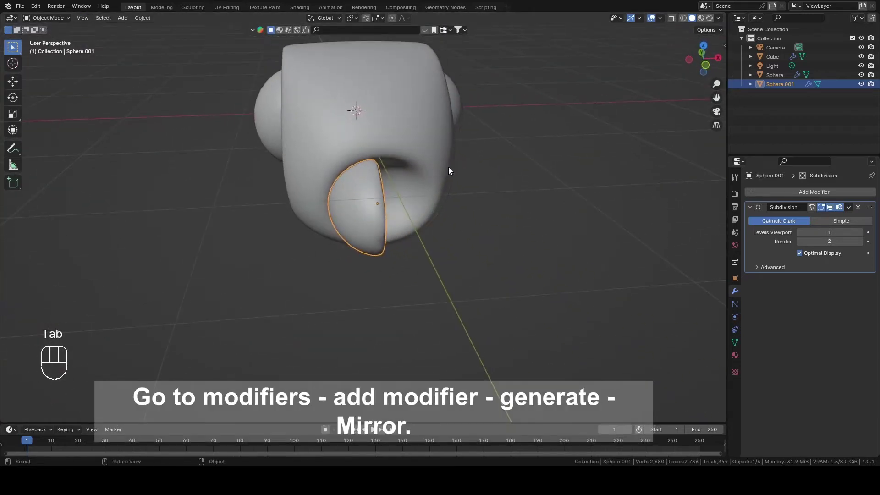
# Add a Mirror modifier on the X axis to the mouth shell.
pyautogui.click(831, 193)
pyautogui.moveTo(818, 189)
pyautogui.click(727, 255)
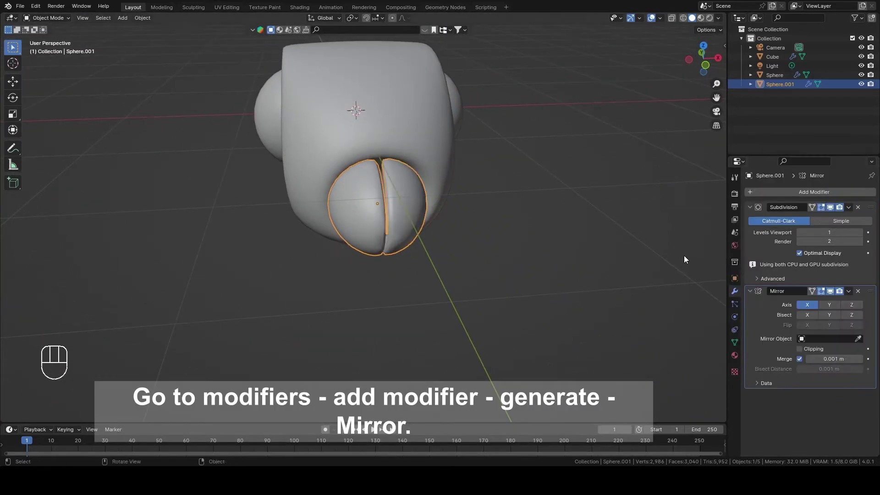
# Rotate the shell's entire mesh about -5.47° around global Z in Edit Mode.
pyautogui.scroll(3, 538, 255)
pyautogui.press('Tab')
pyautogui.press('a')
pyautogui.scroll(3, 527, 219)
pyautogui.press('r')
pyautogui.press('z')
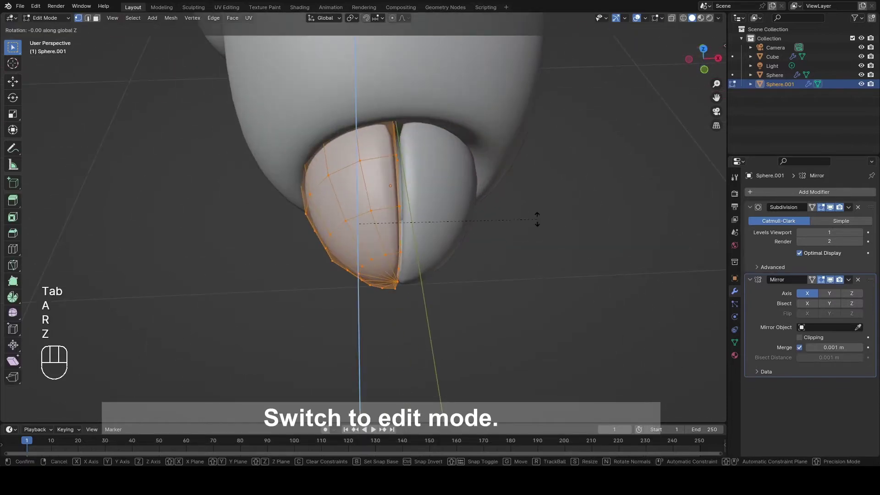
pyautogui.click(535, 236)
# Move the shell's mesh along Y to seat it in the head's front opening, and return to Object Mode.
pyautogui.moveTo(529, 232); pyautogui.dragTo(552, 213, button='middle')
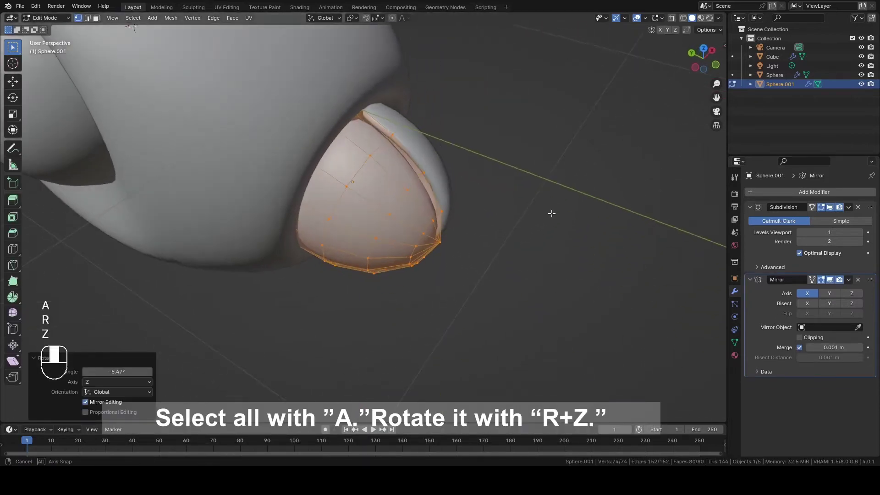
pyautogui.press('g')
pyautogui.press('y')
pyautogui.click(543, 211)
pyautogui.press('Tab')
pyautogui.scroll(-5, 555, 175)
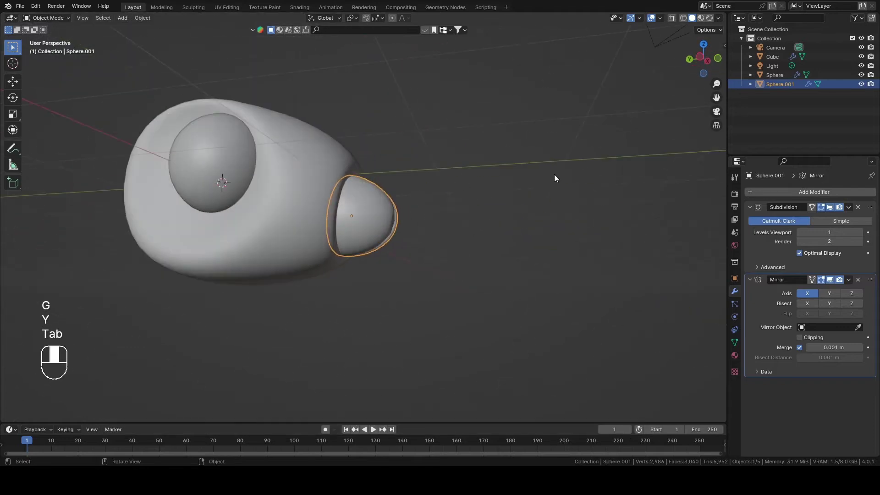
# Scale the mouth shell's whole mesh uniformly in Edit Mode to fit the front opening.
pyautogui.moveTo(556, 173); pyautogui.dragTo(445, 216, button='middle')
pyautogui.scroll(4, 477, 228)
pyautogui.scroll(-3, 483, 212)
pyautogui.scroll(4, 434, 207)
pyautogui.press('Tab')
pyautogui.scroll(1, 504, 195)
pyautogui.press('s')
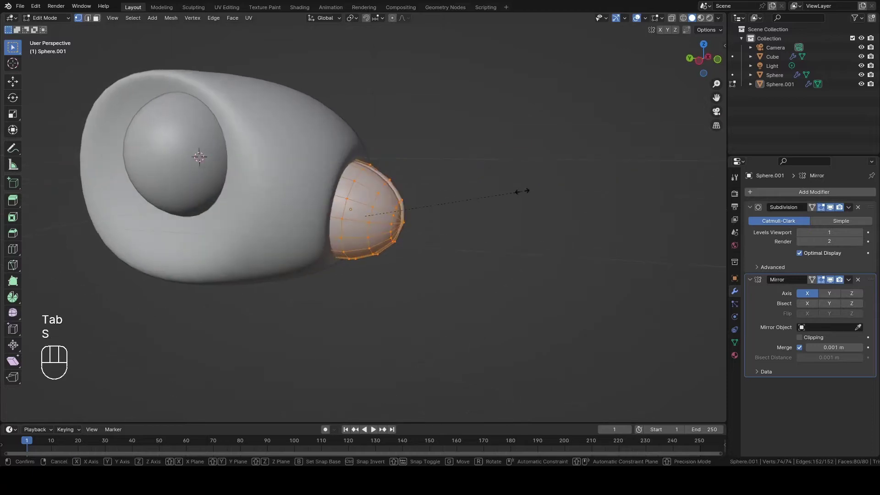
# Adjust the shell's mesh along X so the mirrored halves fit together, finishing in Object Mode.
pyautogui.moveTo(523, 195); pyautogui.dragTo(448, 182, button='middle')
pyautogui.press('g')
pyautogui.press('x')
pyautogui.click(504, 206)
pyautogui.press('Tab')
pyautogui.scroll(-3, 557, 202)
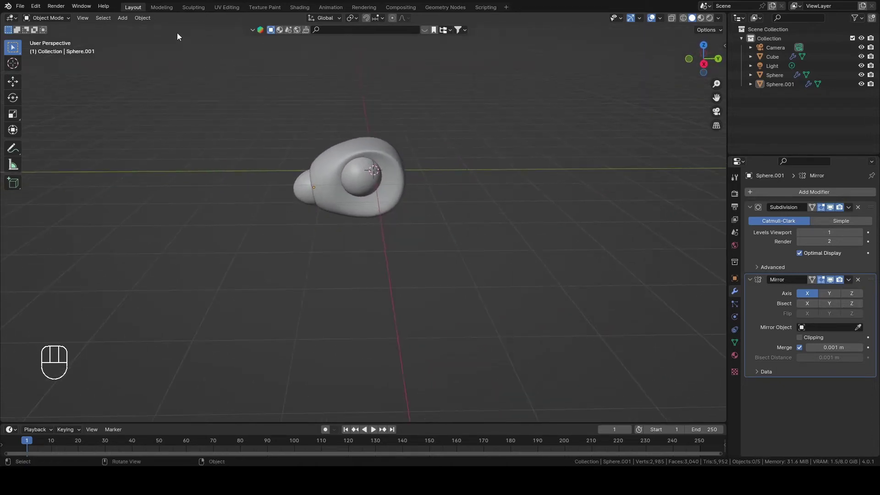
# Add a UV sphere with 16 segments, 8 rings and a 1 m radius at the origin.
pyautogui.click(123, 18)
pyautogui.moveTo(131, 27)
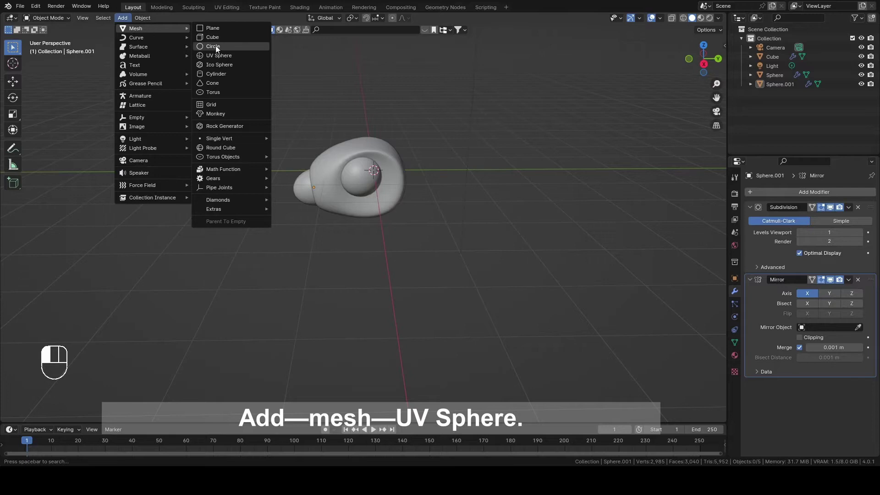
pyautogui.click(221, 56)
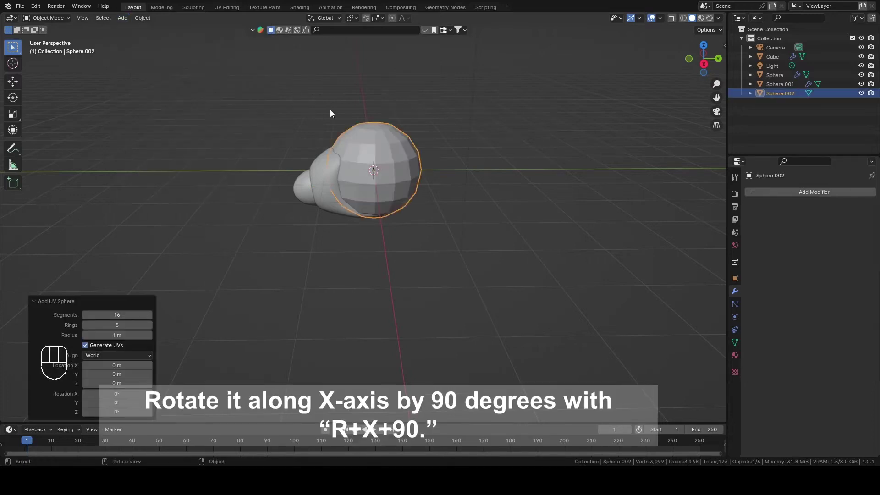
# Rotate the new sphere 90° about the X axis and apply its rotation.
pyautogui.keyDown('shift'); pyautogui.moveTo(411, 128); pyautogui.dragTo(367, 150, button='middle'); pyautogui.keyUp('shift')
pyautogui.write('rx')
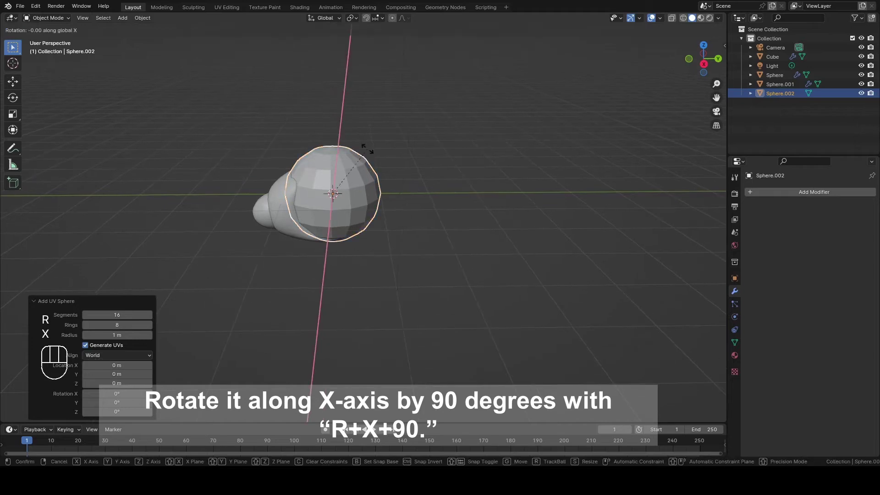
pyautogui.write('90')
pyautogui.press('Return')
pyautogui.hotkey('ctrl', 'a')
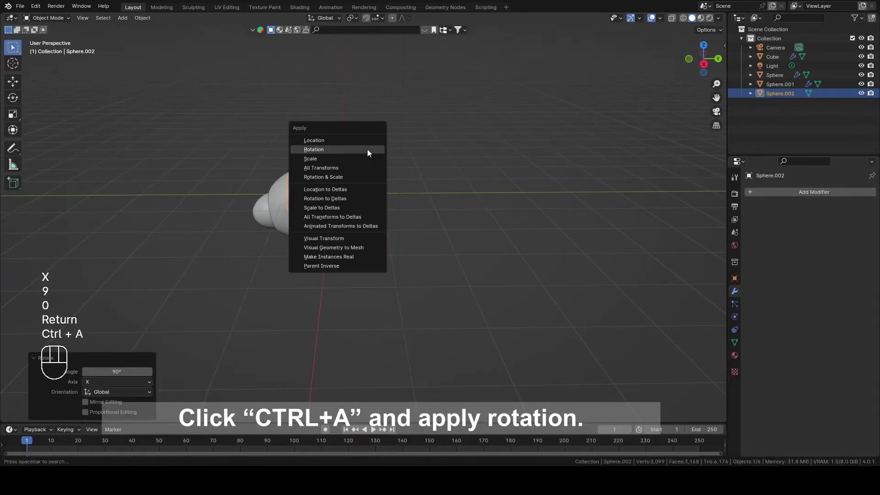
pyautogui.click(367, 150)
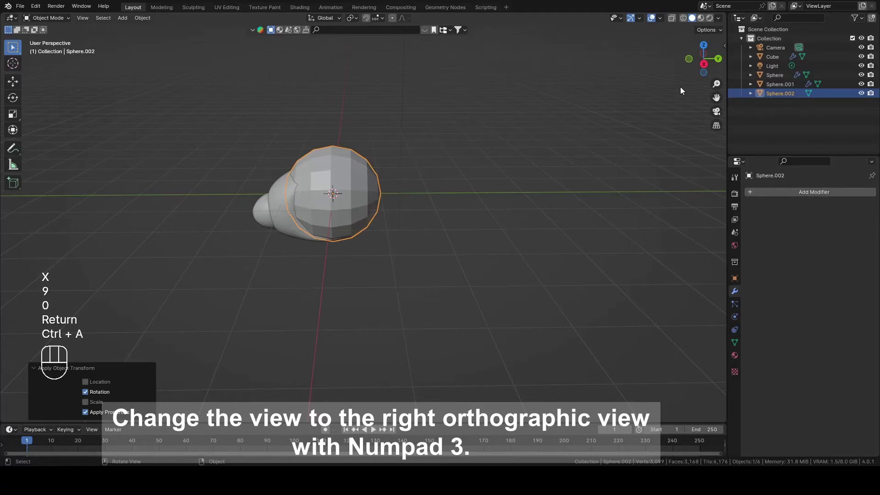
# Move the sphere about 1.82 m in Y and -0.20 m in Z behind the head, in right orthographic view.
pyautogui.click(703, 65)
pyautogui.press('g')
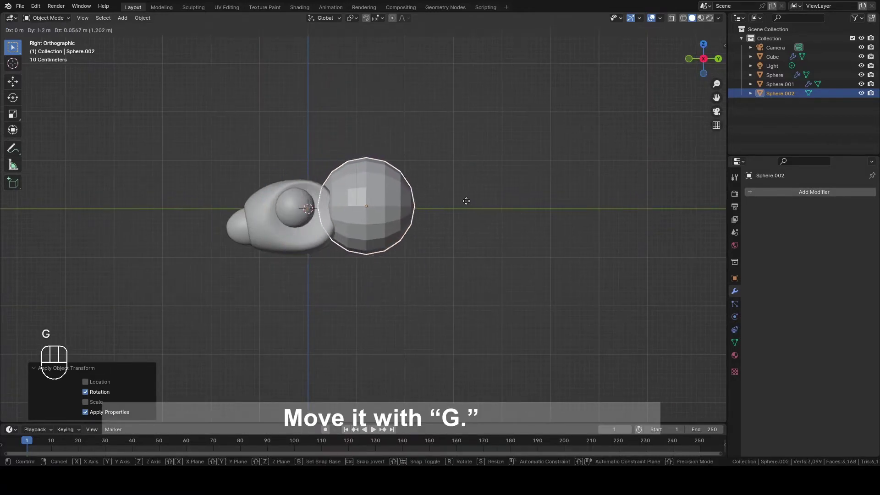
pyautogui.click(495, 213)
# Flatten the sphere by scaling it about 0.646 along Y, and apply the transform.
pyautogui.press('s')
pyautogui.press('x')
pyautogui.press('y')
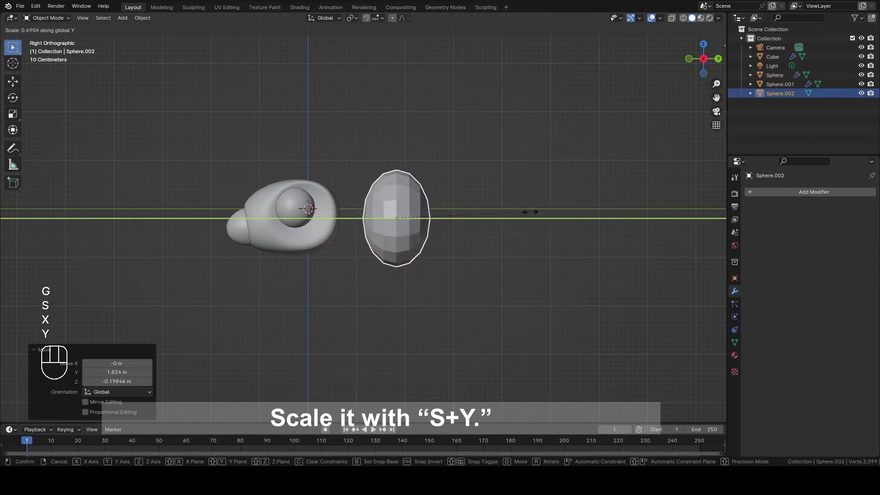
pyautogui.click(523, 211)
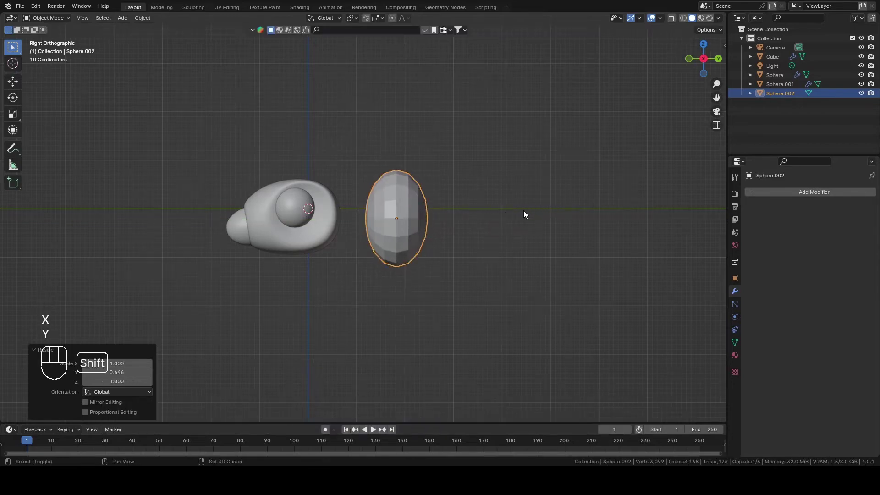
pyautogui.hotkey('ctrl', 'a')
pyautogui.keyDown('shift'); pyautogui.moveTo(523, 210); pyautogui.dragTo(501, 225, button='middle'); pyautogui.keyUp('shift')
pyautogui.click(463, 207)
# Scale the flattened sphere's two pole vertices inward along Y with proportional editing on, finishing in Object Mode.
pyautogui.press('Tab')
pyautogui.press('1')
pyautogui.click(328, 212)
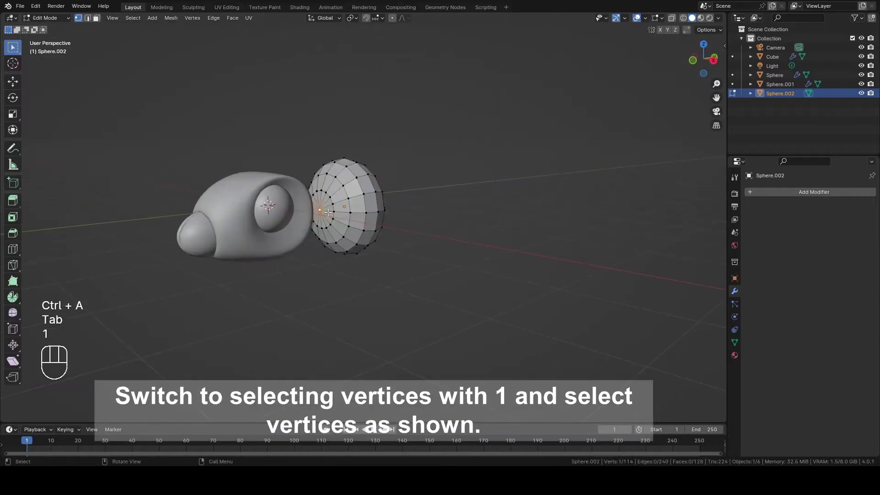
pyautogui.moveTo(328, 212); pyautogui.dragTo(376, 209, button='middle')
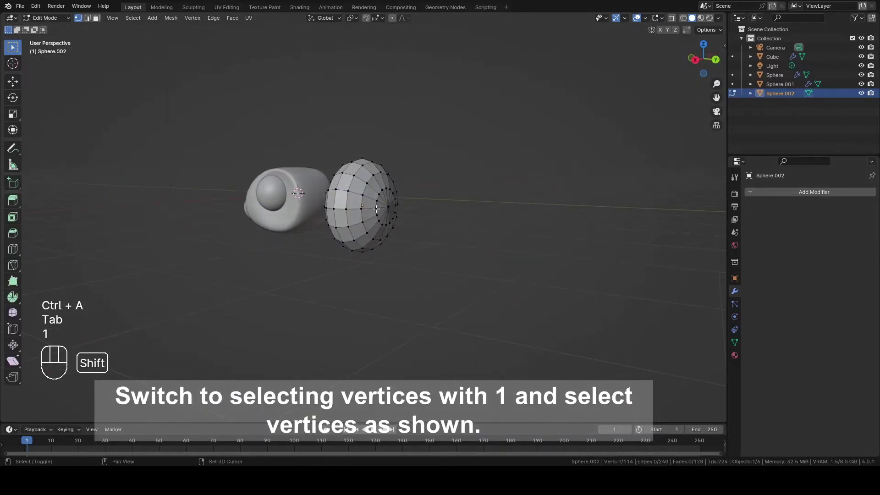
pyautogui.keyDown('shift'); pyautogui.click(388, 206); pyautogui.keyUp('shift')
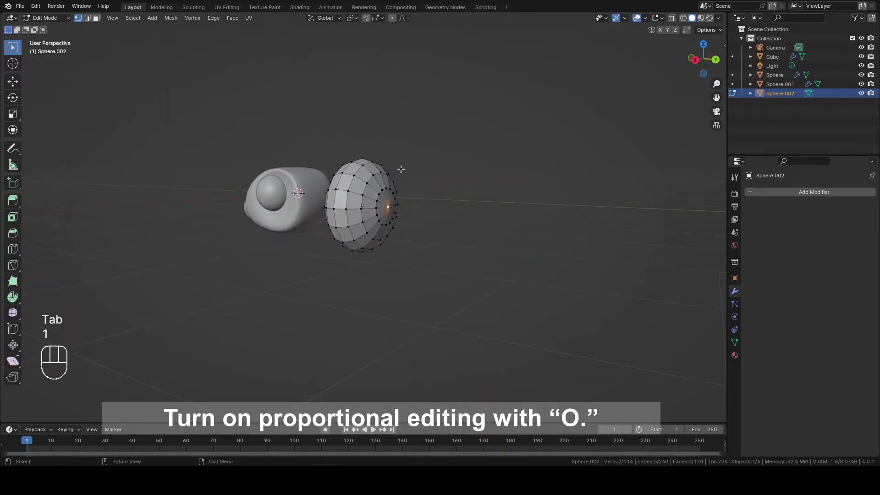
pyautogui.click(393, 18)
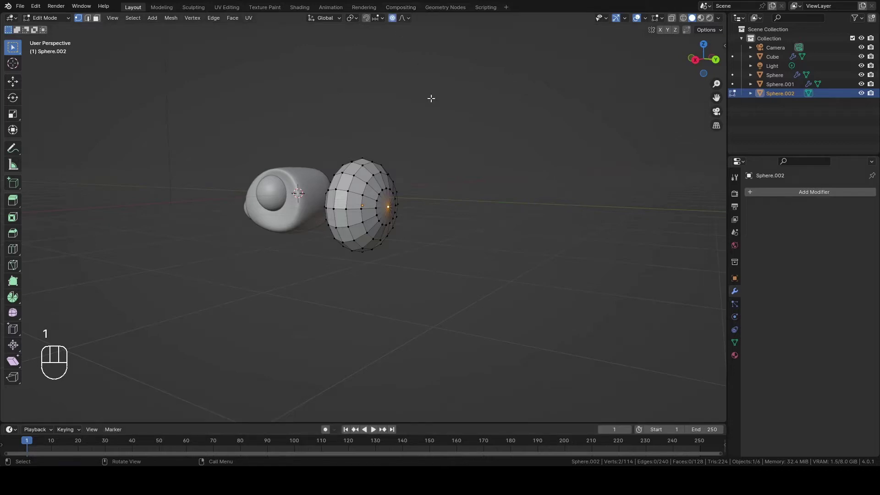
pyautogui.moveTo(430, 98); pyautogui.dragTo(550, 240, button='middle')
pyautogui.press('s')
pyautogui.press('y')
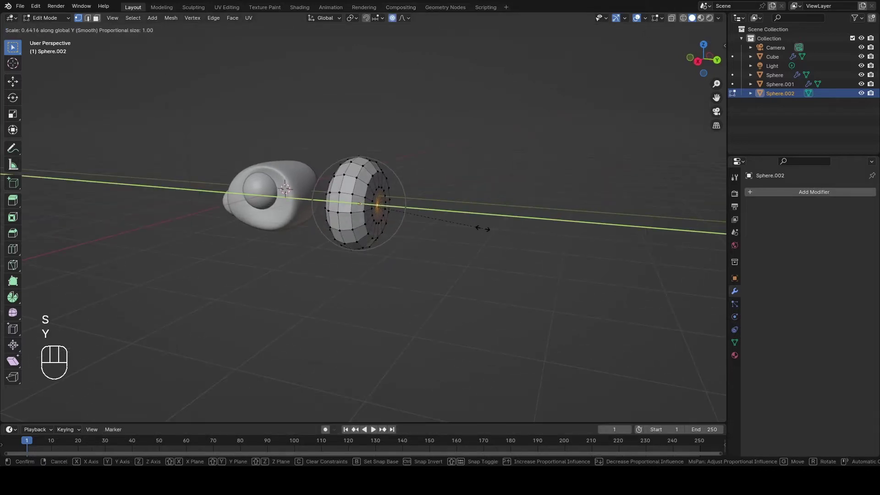
pyautogui.click(437, 217)
pyautogui.press('Tab')
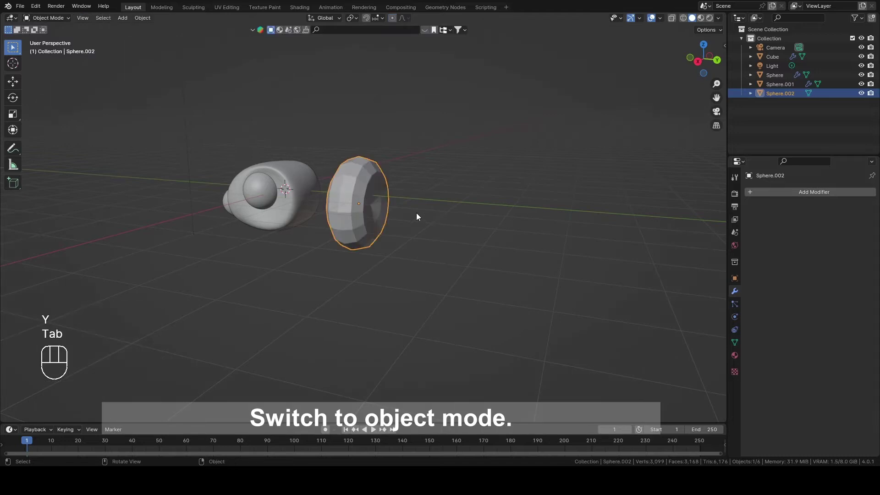
# Shade the flattened sphere smooth and add a Subdivision Surface modifier to it.
pyautogui.moveTo(416, 212); pyautogui.dragTo(466, 214, button='middle')
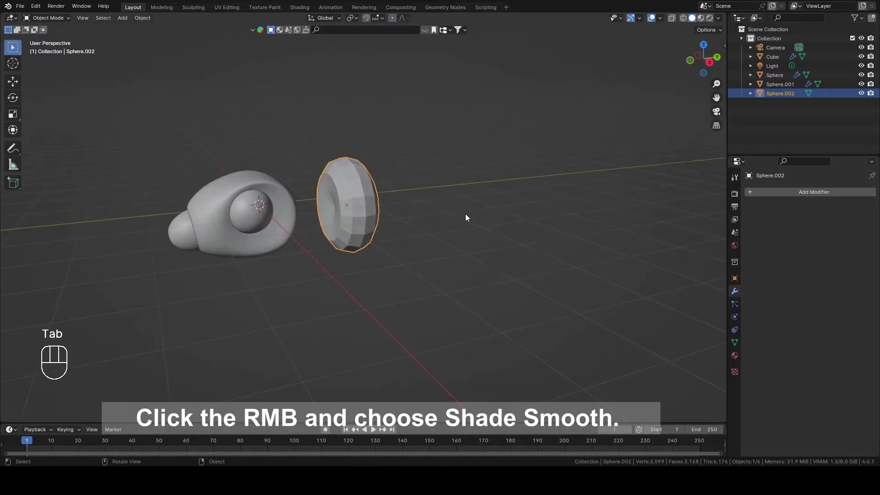
pyautogui.rightClick(466, 213)
pyautogui.click(464, 213)
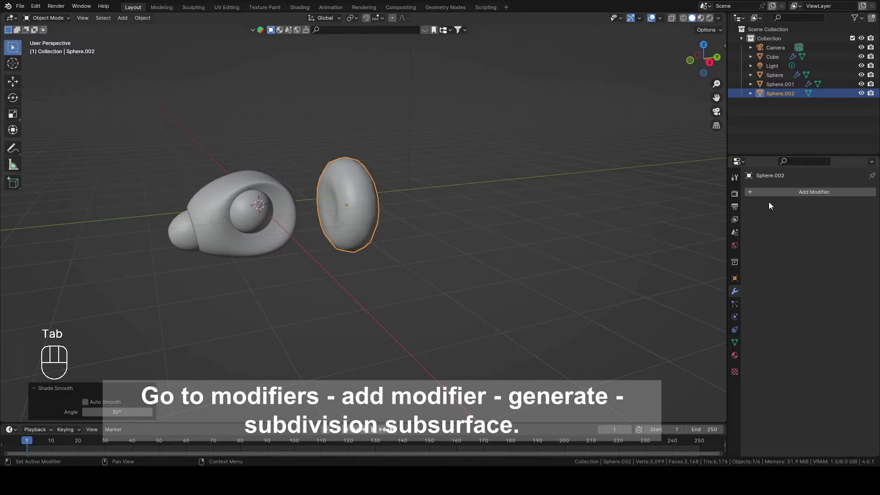
pyautogui.click(796, 192)
pyautogui.moveTo(796, 193)
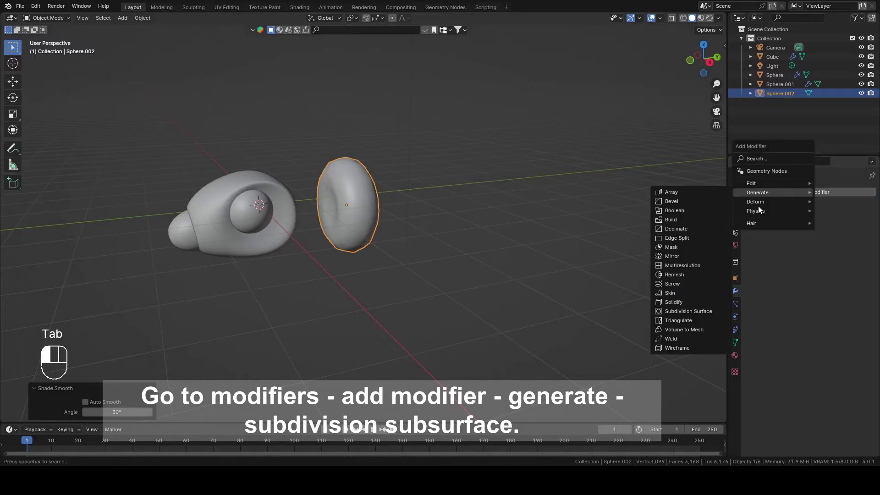
pyautogui.click(689, 311)
# Move the flattened body segment up against the back of the head in right view, fine-tune it along Y, and deselect it.
pyautogui.click(710, 62)
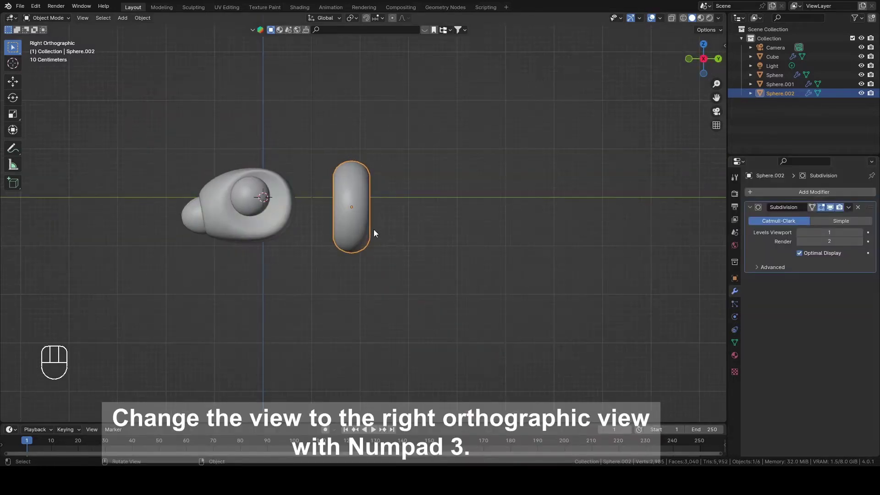
pyautogui.scroll(3, 431, 232)
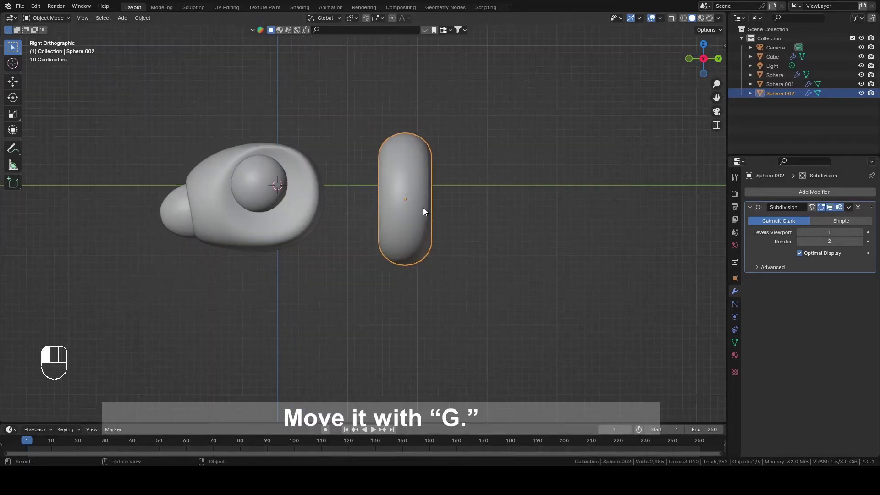
pyautogui.press('g')
pyautogui.click(361, 208)
pyautogui.moveTo(416, 230); pyautogui.dragTo(677, 103, button='middle')
pyautogui.press('g')
pyautogui.press('y')
pyautogui.click(491, 206)
pyautogui.click(513, 215)
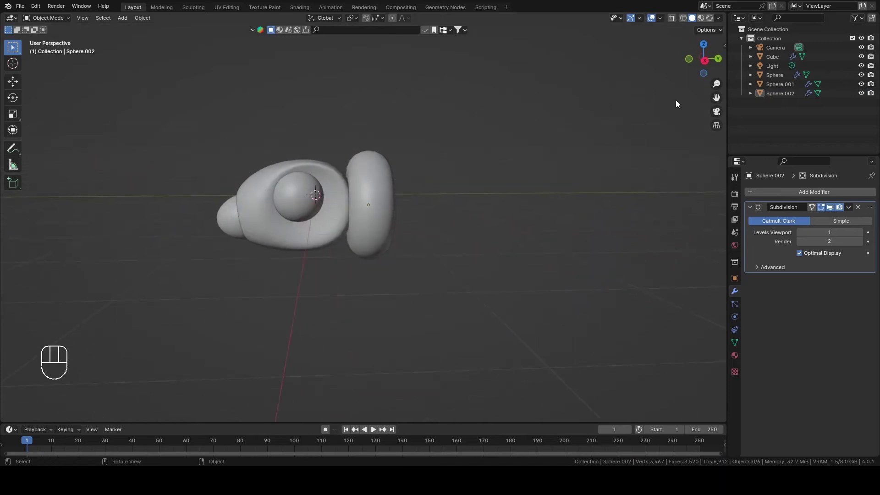
# Add a 1 m radius UV sphere with 16 segments and 8 rings, and move it about 2.83 m along Y behind the body segment.
pyautogui.click(708, 57)
pyautogui.click(122, 18)
pyautogui.click(130, 27)
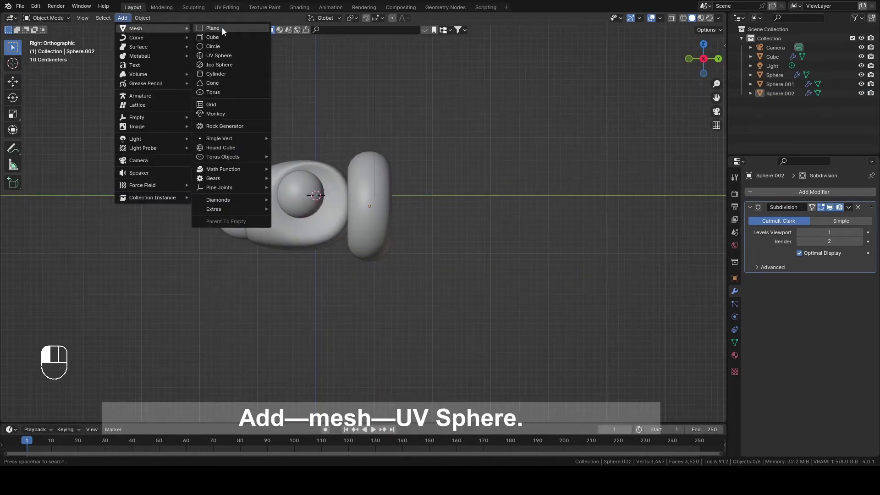
pyautogui.click(231, 55)
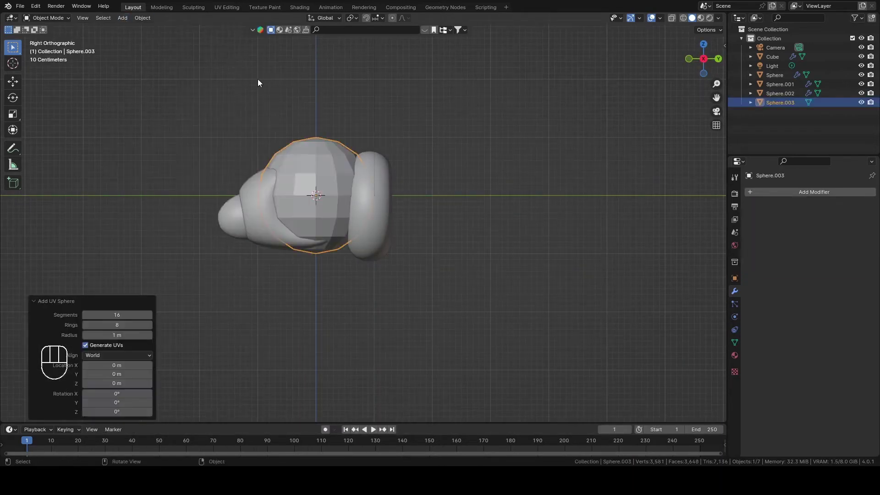
pyautogui.keyDown('shift'); pyautogui.moveTo(415, 183); pyautogui.dragTo(331, 181, button='middle'); pyautogui.keyUp('shift')
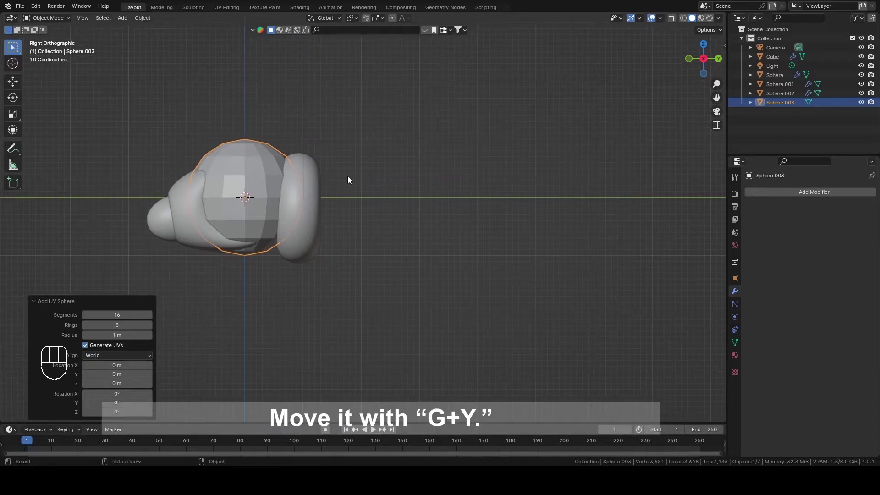
pyautogui.press('g')
pyautogui.press('y')
pyautogui.click(511, 185)
# Rotate the rear sphere 90° about the X axis and apply its rotation.
pyautogui.press('r')
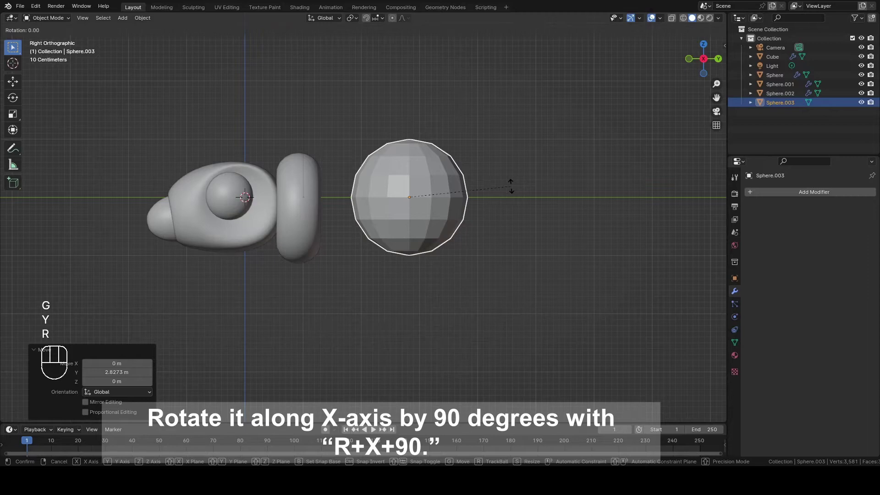
pyautogui.press('x')
pyautogui.press('9')
pyautogui.press('0')
pyautogui.press('Return')
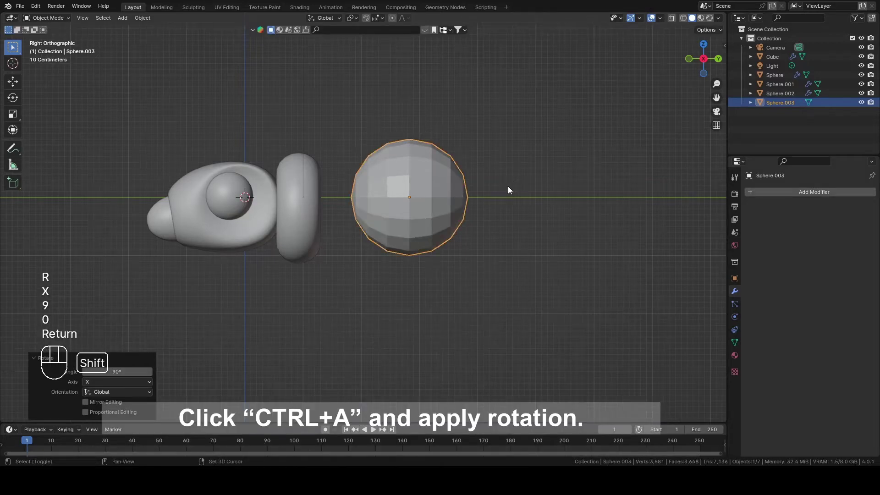
pyautogui.hotkey('ctrl', 'a')
pyautogui.keyDown('shift'); pyautogui.moveTo(508, 186); pyautogui.dragTo(436, 196, button='middle'); pyautogui.keyUp('shift')
pyautogui.click(461, 181)
# Pull the rear sphere's back pole vertex about 2.04 m along Y, using smooth proportional editing with a size of about 1.95 m.
pyautogui.press('Tab')
pyautogui.press('1')
pyautogui.click(436, 133)
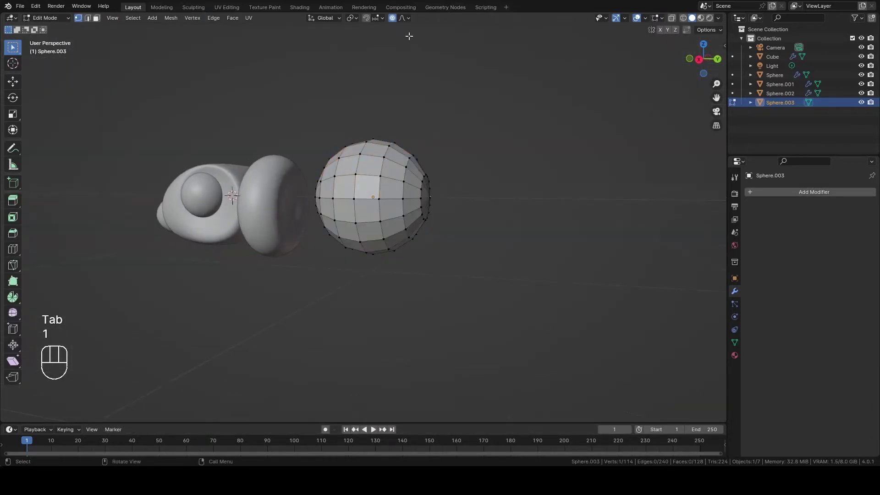
pyautogui.moveTo(410, 36); pyautogui.dragTo(412, 116, button='middle')
pyautogui.moveTo(419, 205); pyautogui.dragTo(452, 177, button='middle')
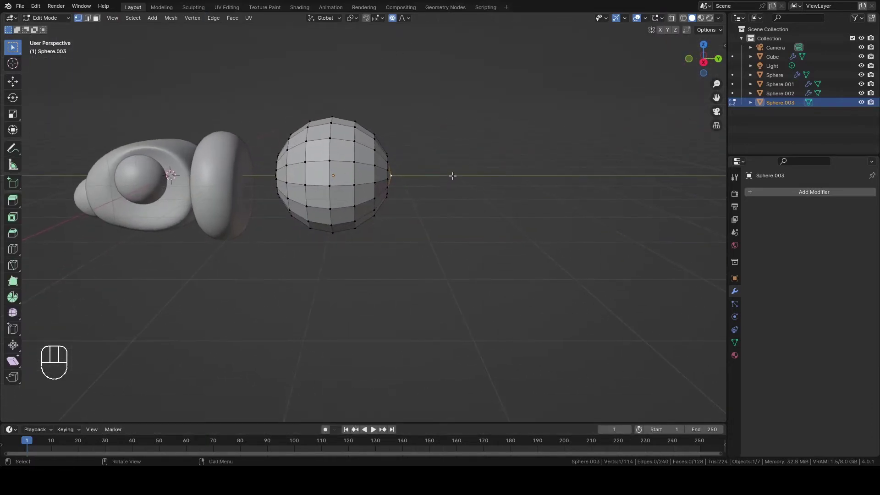
pyautogui.press('g')
pyautogui.press('y')
pyautogui.scroll(-4, 504, 182)
pyautogui.scroll(-2, 524, 181)
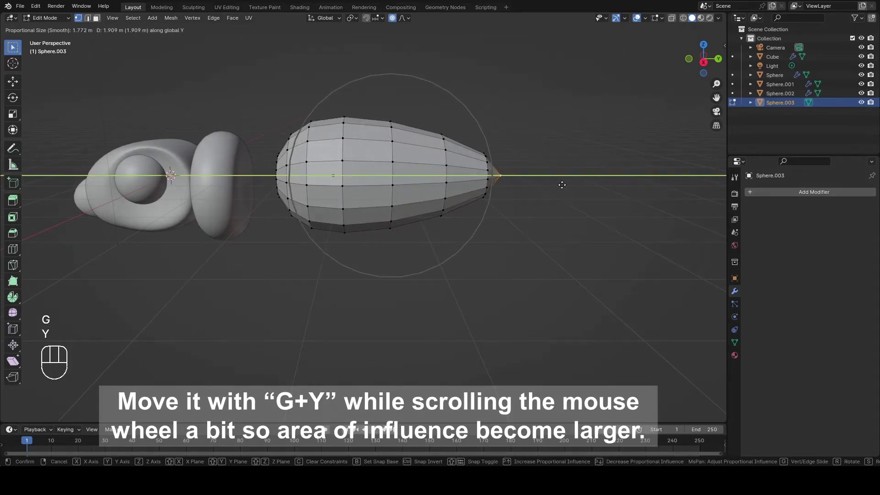
pyautogui.scroll(-1, 564, 185)
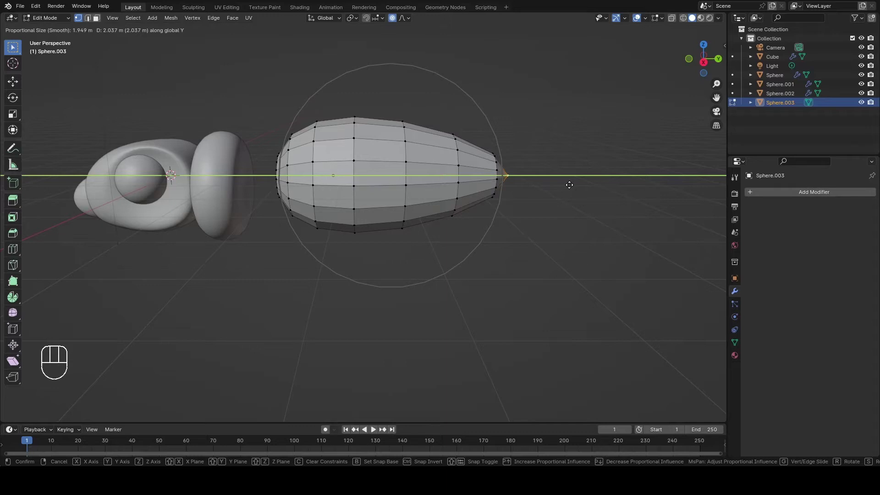
pyautogui.click(570, 185)
# Scale the whole rear body mesh by about 1.38 and move it about -0.28 m in Y and -0.13 m in Z in right view.
pyautogui.moveTo(582, 194)
pyautogui.mouseDown(button='middle')
pyautogui.moveTo(595, 195)
pyautogui.moveTo(580, 193)
pyautogui.mouseUp(button='middle')
pyautogui.press('a')
pyautogui.press('s')
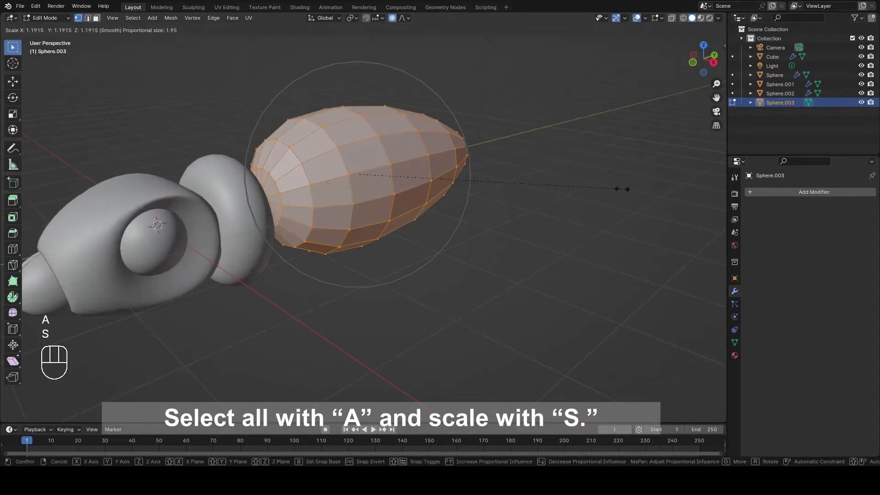
pyautogui.click(664, 183)
pyautogui.press('KP_3')
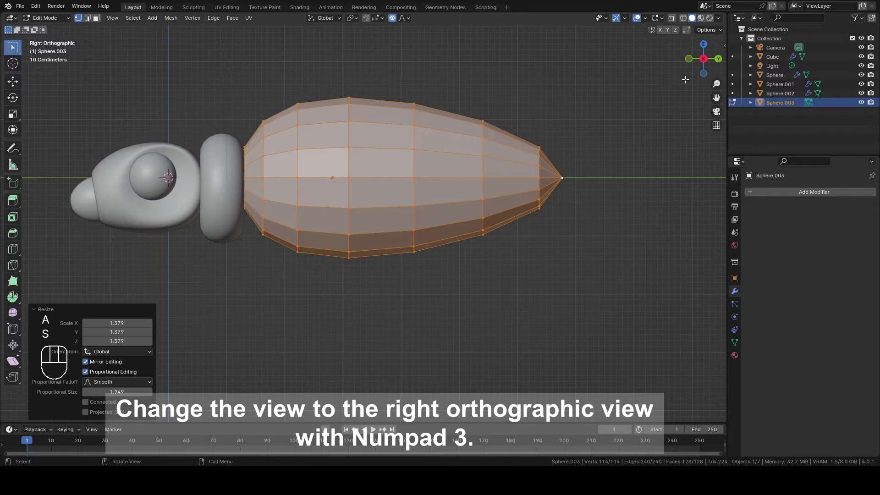
pyautogui.press('g')
pyautogui.click(548, 127)
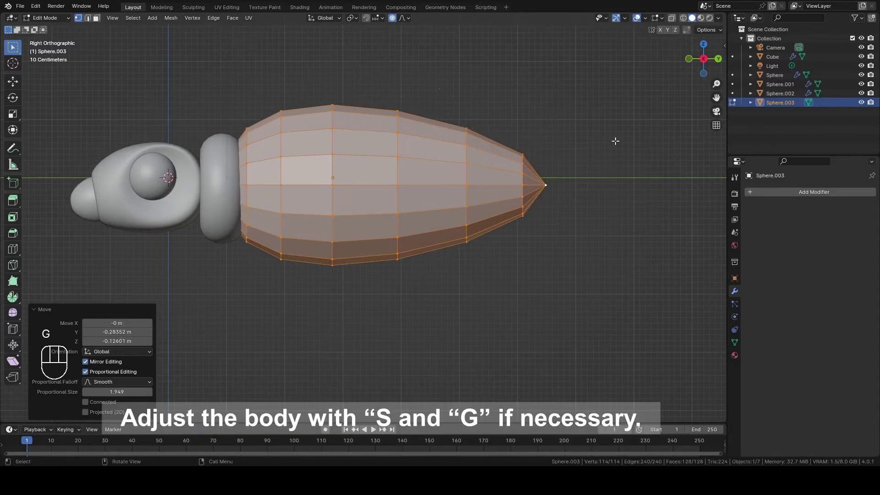
# Shorten the rear body to about 0.825 along Y, scale it overall to about 0.927, and reposition it against the middle segment.
pyautogui.press('s')
pyautogui.press('y')
pyautogui.click(565, 138)
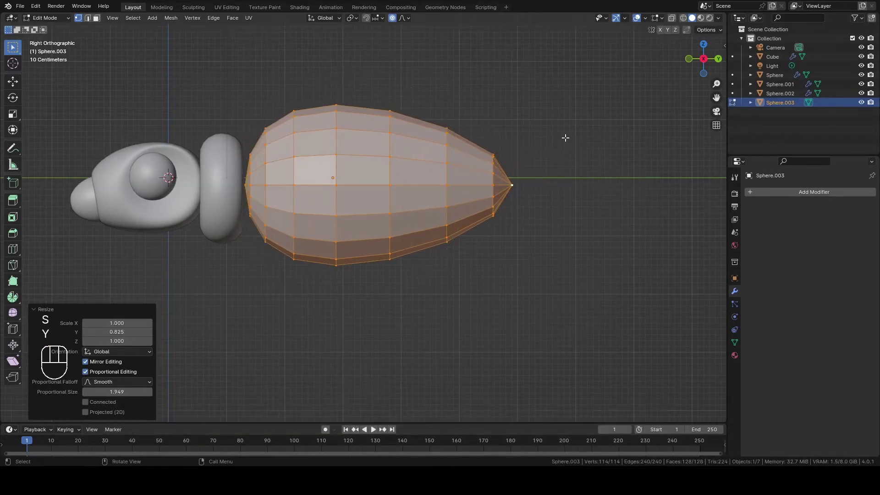
pyautogui.press('g')
pyautogui.click(556, 138)
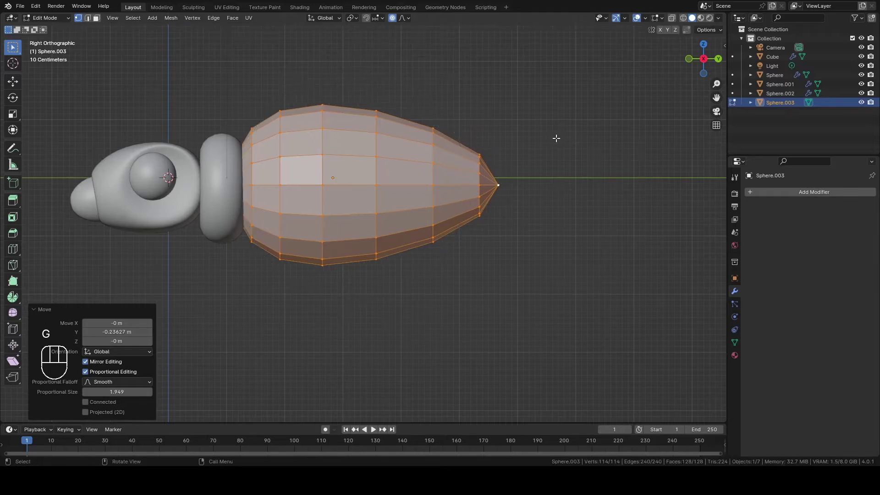
pyautogui.press('s')
pyautogui.click(552, 137)
pyautogui.press('g')
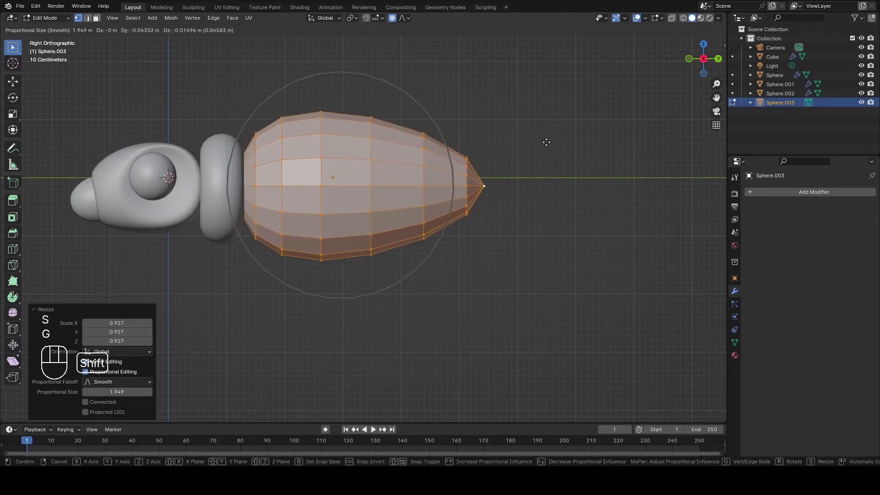
pyautogui.click(541, 141)
pyautogui.press('Tab')
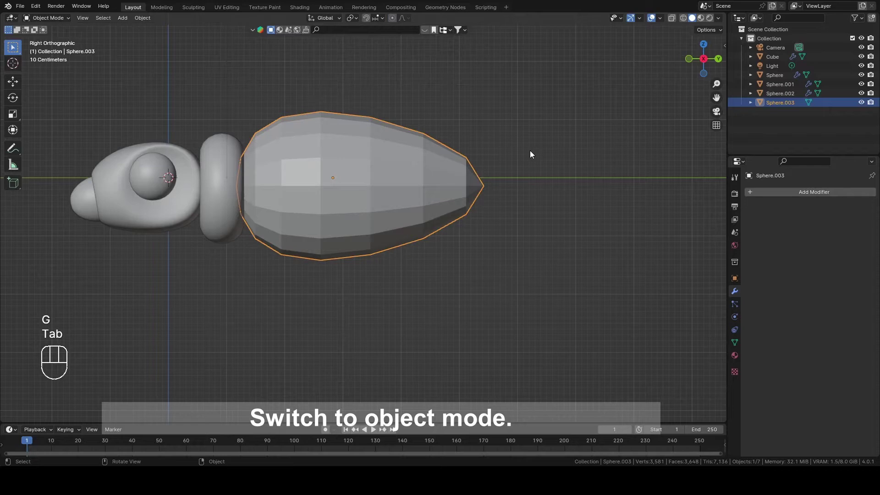
# Add a Subdivision Surface modifier with viewport level 2 to the rear body and shade it smooth.
pyautogui.click(838, 192)
pyautogui.click(803, 195)
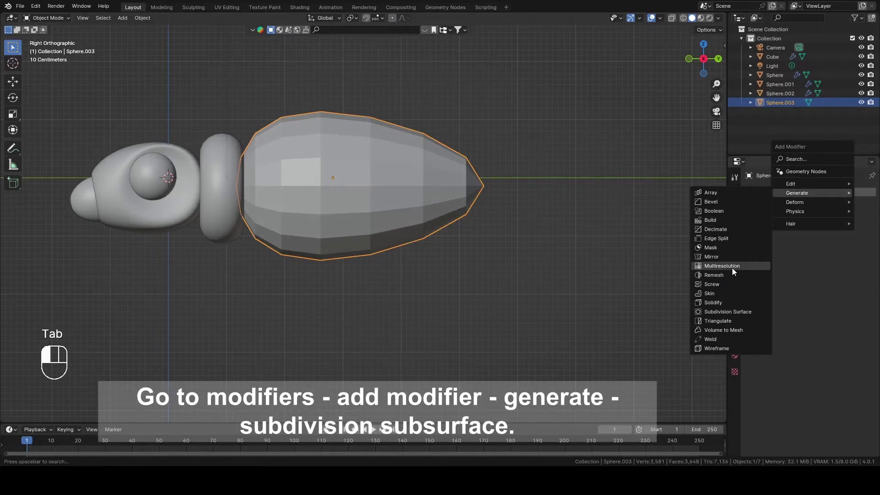
pyautogui.click(728, 310)
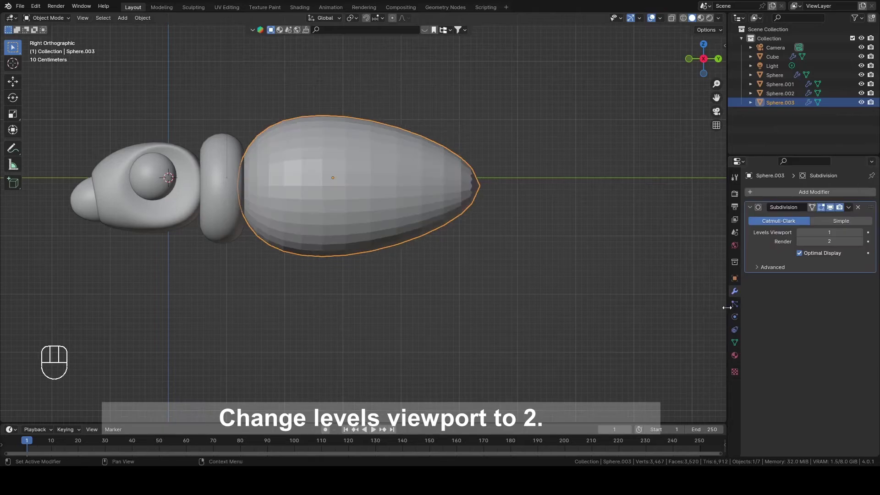
pyautogui.click(859, 232)
pyautogui.rightClick(402, 134)
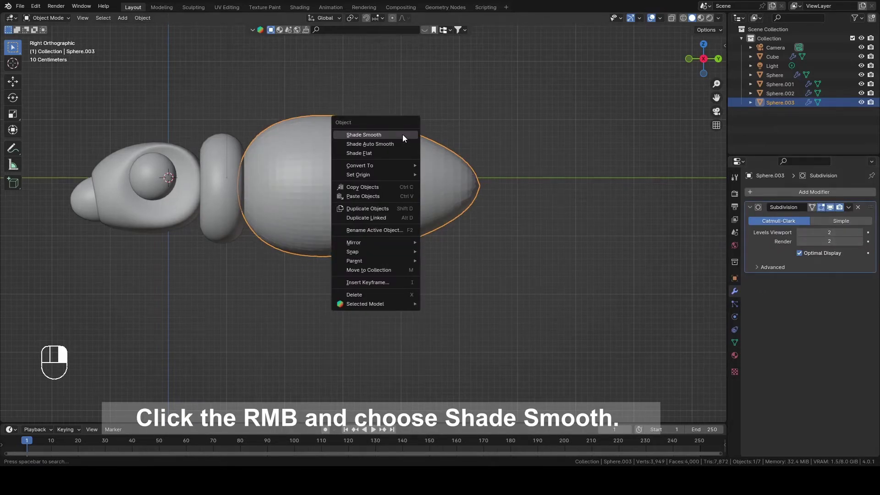
pyautogui.click(403, 134)
# Add four centered loop cuts around the rear body, one ahead of its widest ring and three spaced toward the tail.
pyautogui.press('Tab')
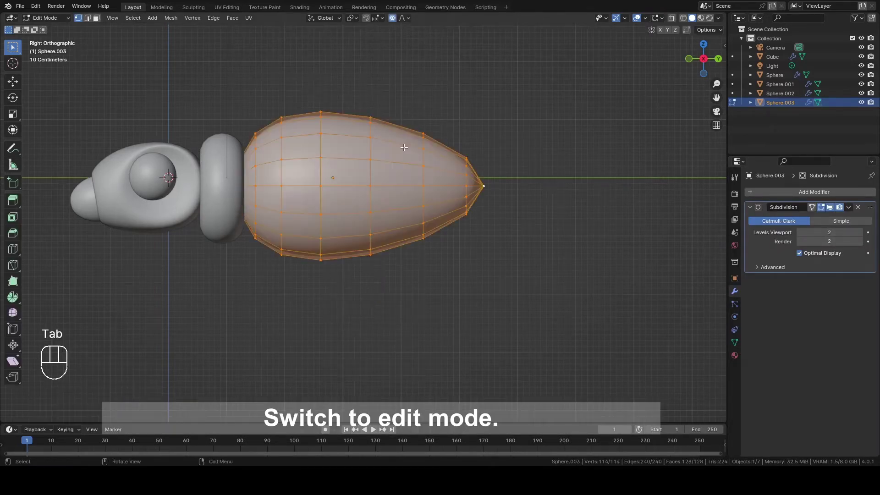
pyautogui.scroll(3, 360, 176)
pyautogui.hotkey('ctrl', 'r')
pyautogui.click(360, 177)
pyautogui.press('Escape')
pyautogui.hotkey('ctrl', 'r')
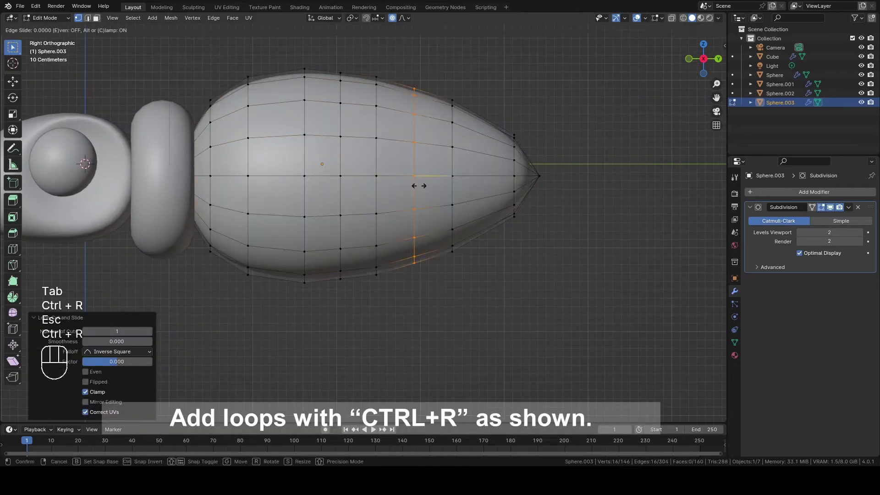
pyautogui.click(417, 183)
pyautogui.press('Escape')
pyautogui.hotkey('ctrl', 'r')
pyautogui.click(486, 177)
pyautogui.press('Escape')
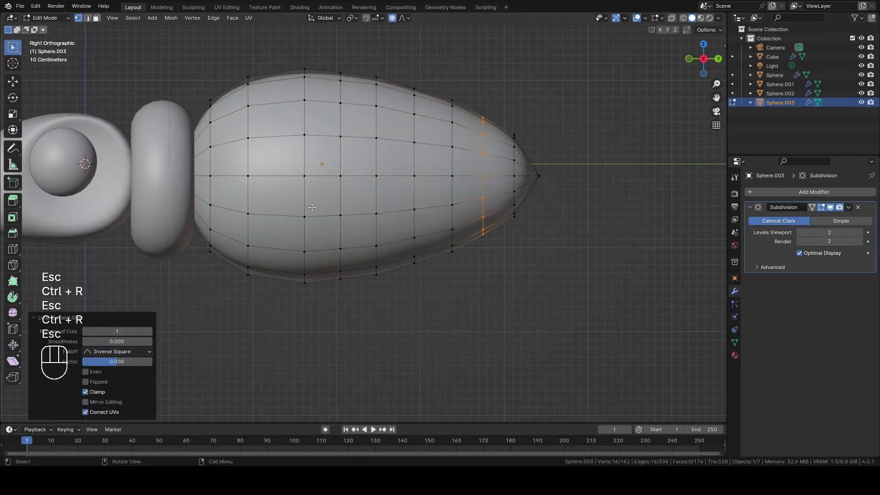
pyautogui.hotkey('ctrl', 'r')
pyautogui.click(283, 204)
pyautogui.press('Escape')
# Bevel the seven neighbouring edge loops around the rear body with a width of about 0.096 m and 2 segments.
pyautogui.press('2')
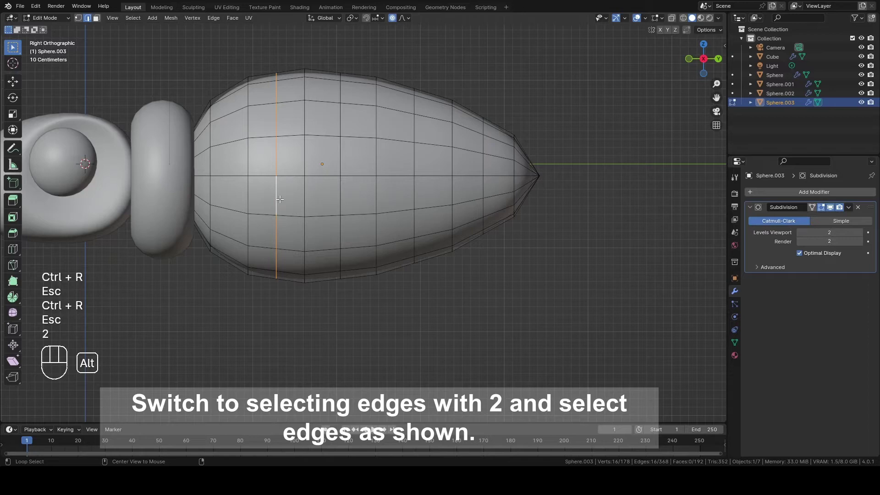
pyautogui.keyDown('alt'); pyautogui.keyDown('shift'); pyautogui.click(306, 208); pyautogui.keyUp('shift'); pyautogui.keyUp('alt')
pyautogui.keyDown('alt'); pyautogui.keyDown('shift'); pyautogui.click(344, 195); pyautogui.keyUp('shift'); pyautogui.keyUp('alt')
pyautogui.keyDown('alt'); pyautogui.keyDown('shift'); pyautogui.click(372, 196); pyautogui.keyUp('shift'); pyautogui.keyUp('alt')
pyautogui.keyDown('alt'); pyautogui.keyDown('shift'); pyautogui.click(413, 193); pyautogui.keyUp('shift'); pyautogui.keyUp('alt')
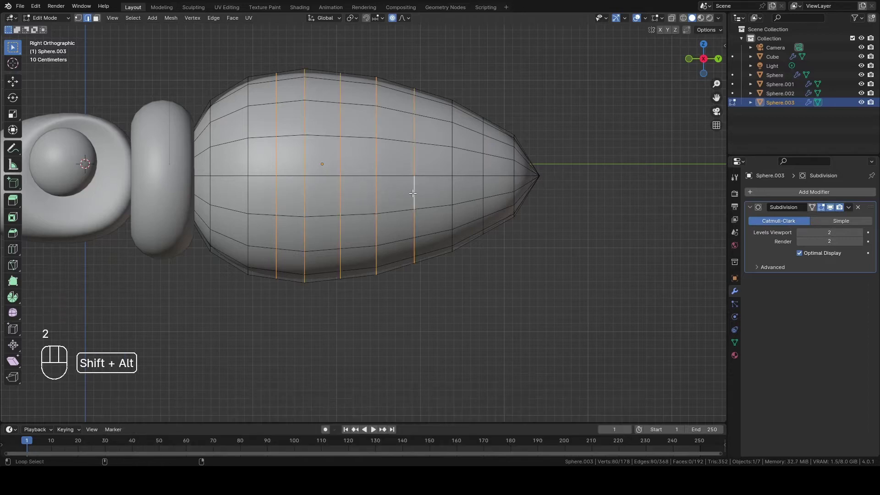
pyautogui.keyDown('alt'); pyautogui.keyDown('shift'); pyautogui.click(456, 193); pyautogui.keyUp('shift'); pyautogui.keyUp('alt')
pyautogui.keyDown('alt'); pyautogui.keyDown('shift'); pyautogui.click(485, 197); pyautogui.keyUp('shift'); pyautogui.keyUp('alt')
pyautogui.hotkey('ctrl', 'b')
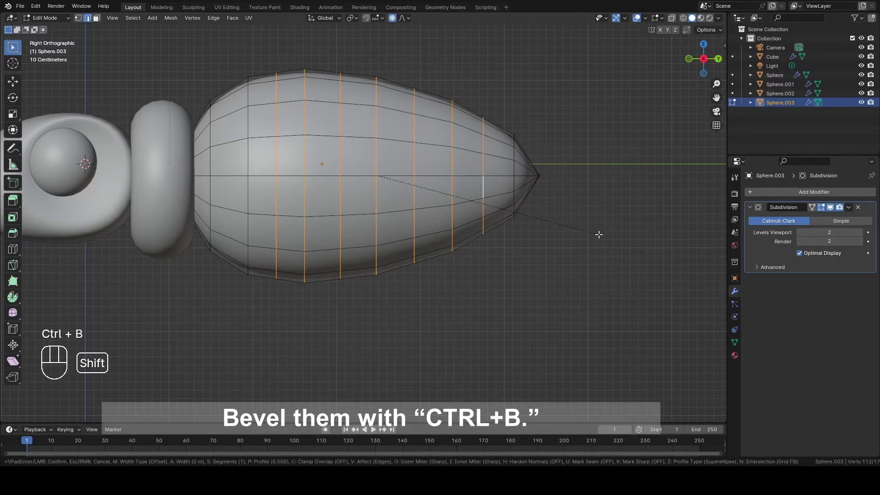
pyautogui.scroll(1, 674, 248)
pyautogui.click(674, 248)
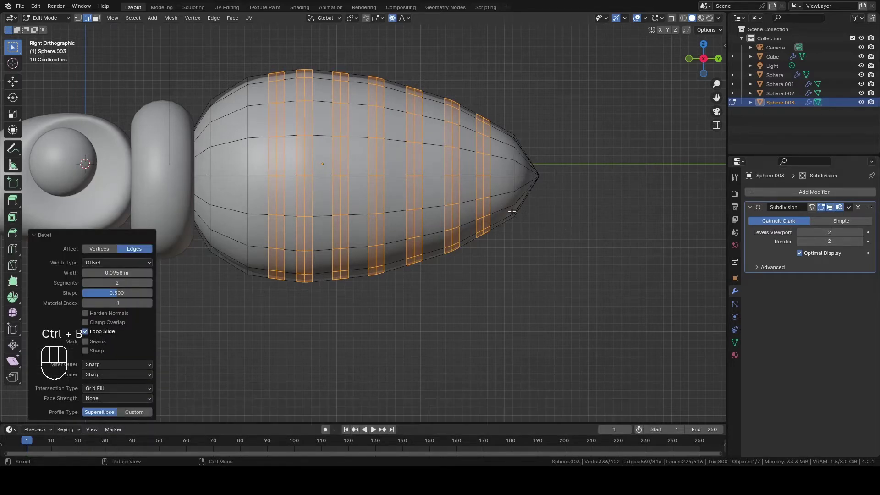
# Scale the center loops of the seven beveled bands to about 0.84 around Individual Origins, with proportional editing off.
pyautogui.press('2')
pyautogui.keyDown('alt'); pyautogui.click(452, 192); pyautogui.keyUp('alt')
pyautogui.keyDown('alt'); pyautogui.keyDown('shift'); pyautogui.click(483, 188); pyautogui.keyUp('shift'); pyautogui.keyUp('alt')
pyautogui.keyDown('alt'); pyautogui.keyDown('shift'); pyautogui.click(416, 193); pyautogui.keyUp('shift'); pyautogui.keyUp('alt')
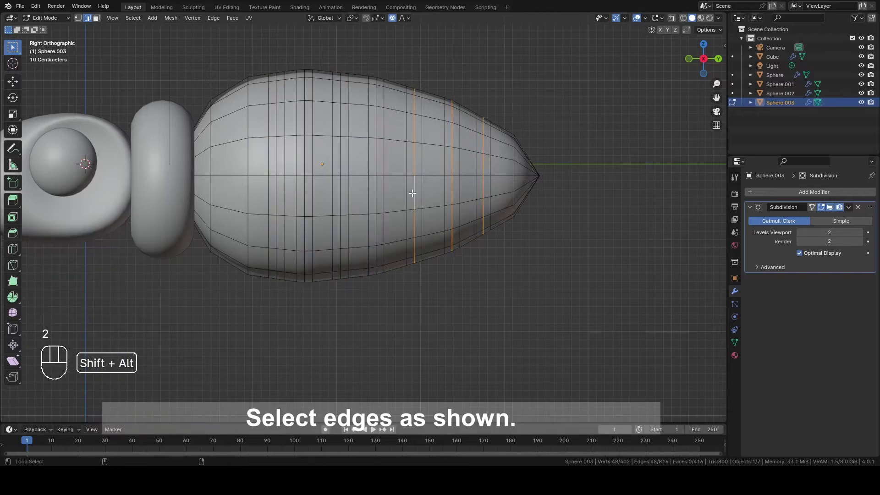
pyautogui.keyDown('alt'); pyautogui.keyDown('shift'); pyautogui.click(372, 197); pyautogui.keyUp('shift'); pyautogui.keyUp('alt')
pyautogui.keyDown('alt'); pyautogui.keyDown('shift'); pyautogui.click(340, 200); pyautogui.keyUp('shift'); pyautogui.keyUp('alt')
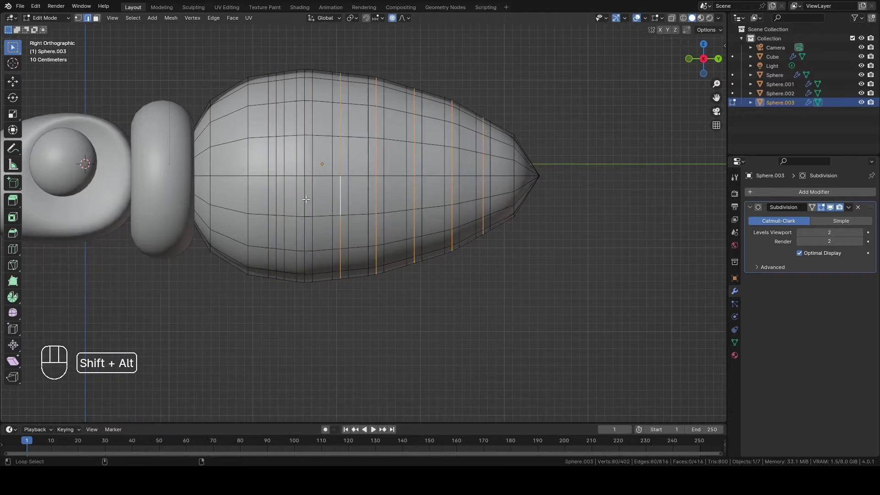
pyautogui.keyDown('alt'); pyautogui.keyDown('shift'); pyautogui.click(305, 199); pyautogui.keyUp('shift'); pyautogui.keyUp('alt')
pyautogui.keyDown('alt'); pyautogui.keyDown('shift'); pyautogui.click(278, 201); pyautogui.keyUp('shift'); pyautogui.keyUp('alt')
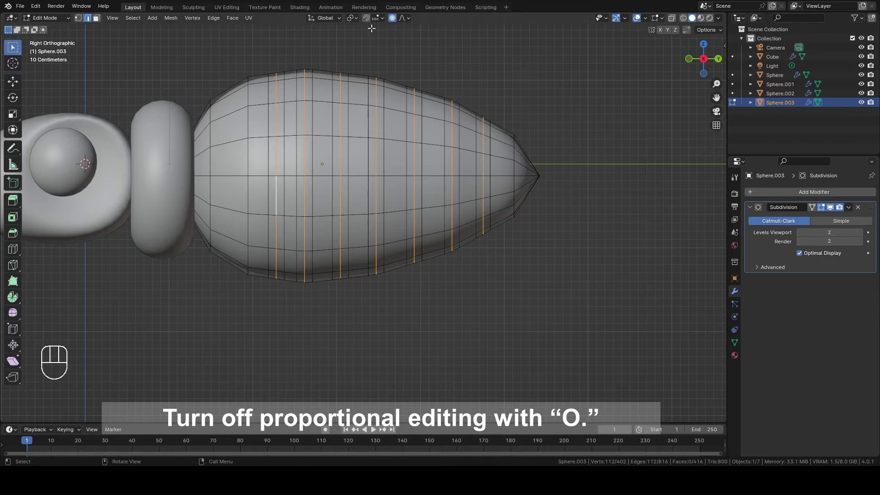
pyautogui.click(396, 20)
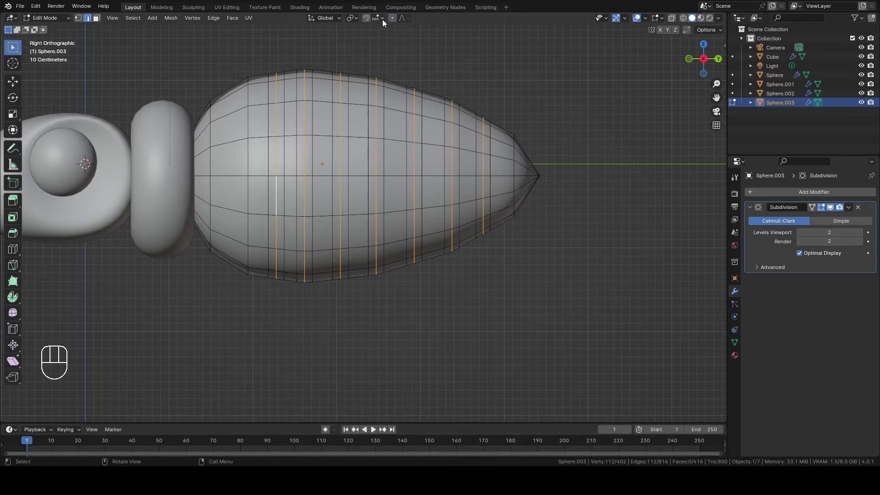
pyautogui.click(350, 20)
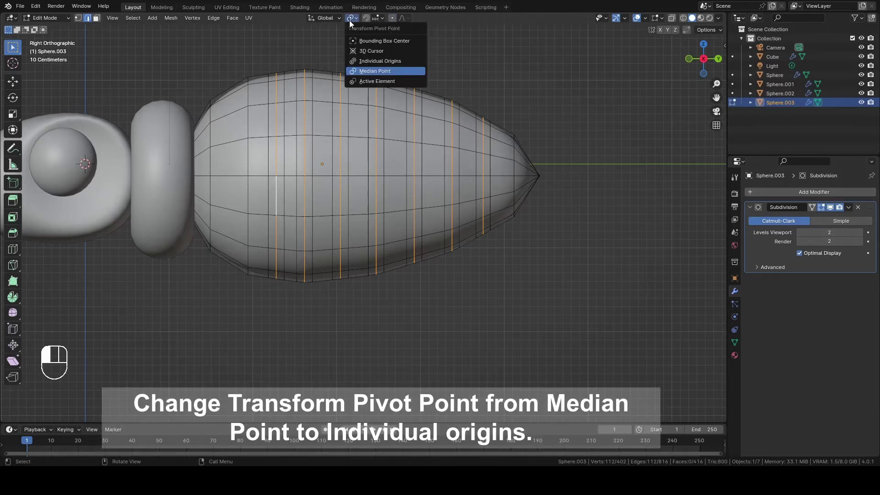
pyautogui.click(377, 62)
pyautogui.press('s')
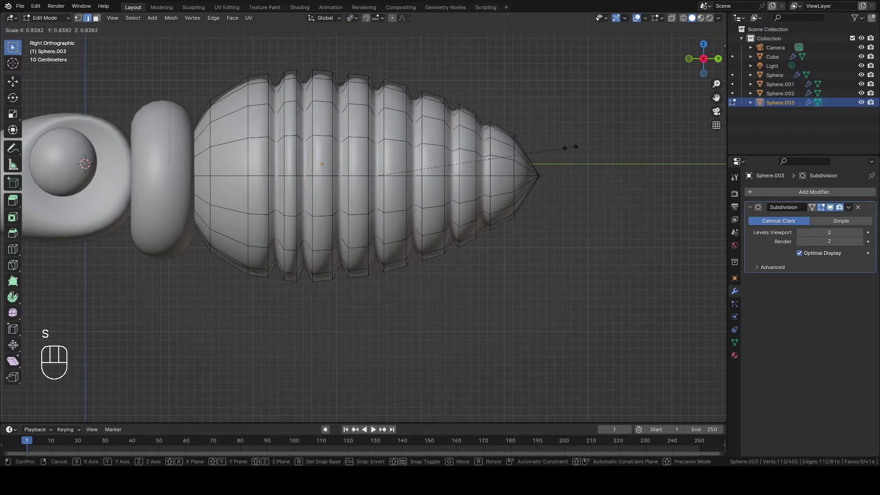
pyautogui.click(576, 147)
pyautogui.press('Tab')
# Add a 1 m radius UV sphere with 16 segments and 8 rings at the origin, and rotate it 90° about X.
pyautogui.moveTo(560, 153); pyautogui.dragTo(468, 218, button='middle')
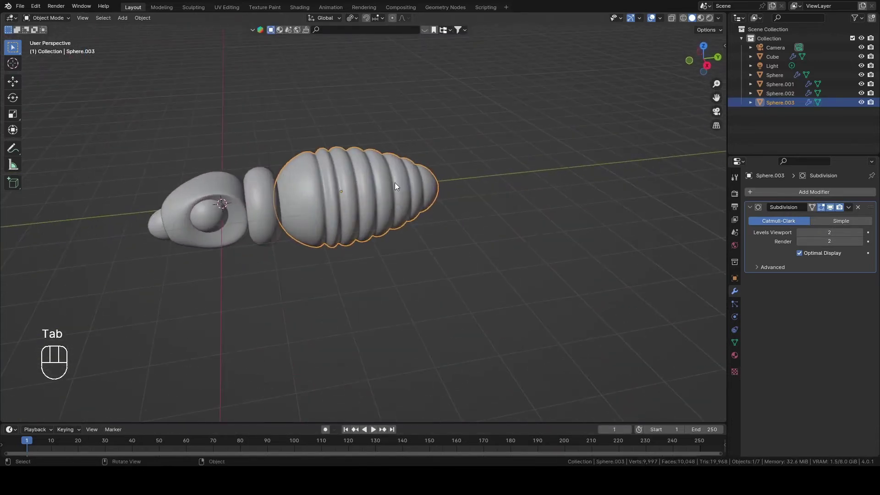
pyautogui.moveTo(394, 183); pyautogui.dragTo(355, 193, button='middle')
pyautogui.click(122, 18)
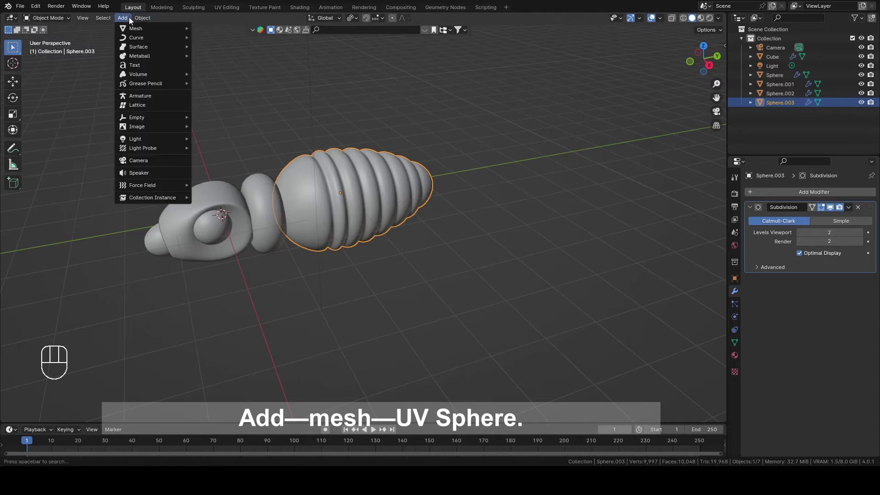
pyautogui.moveTo(130, 28)
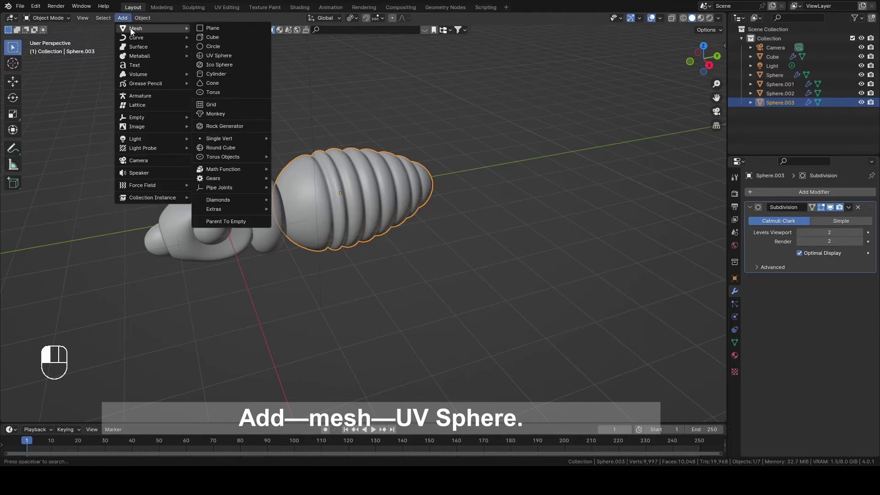
pyautogui.click(228, 57)
pyautogui.moveTo(227, 58); pyautogui.dragTo(359, 125, button='middle')
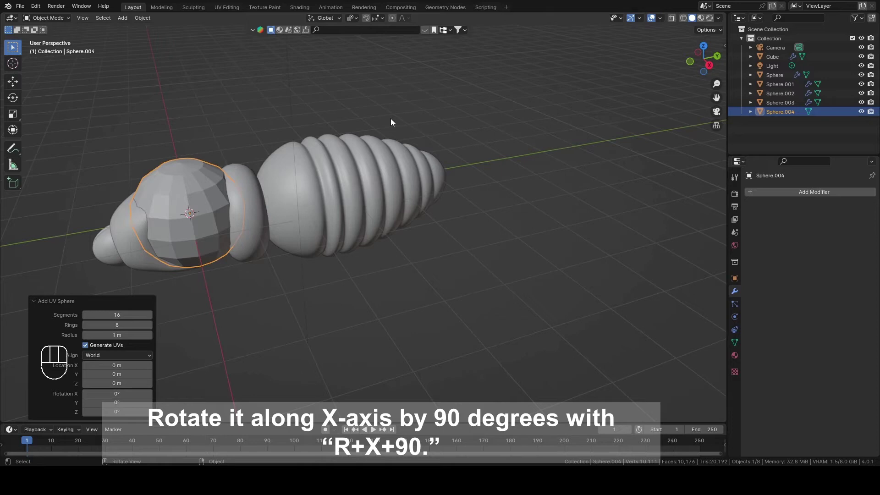
pyautogui.press('r')
pyautogui.press('x')
pyautogui.press('9')
pyautogui.press('0')
pyautogui.press('Return')
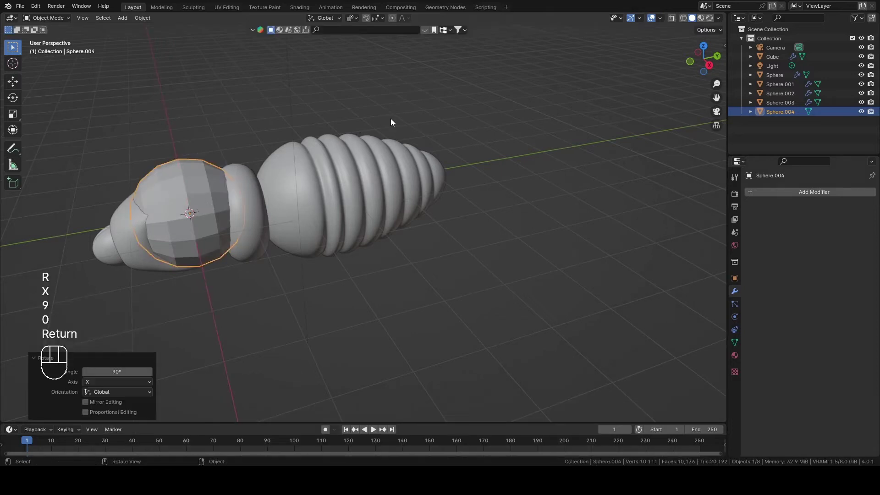
# Move the new sphere about 2.09 m along Y onto the front of the rear body and scale it by about 1.13.
pyautogui.moveTo(468, 115); pyautogui.dragTo(431, 148, button='middle')
pyautogui.press('g')
pyautogui.press('y')
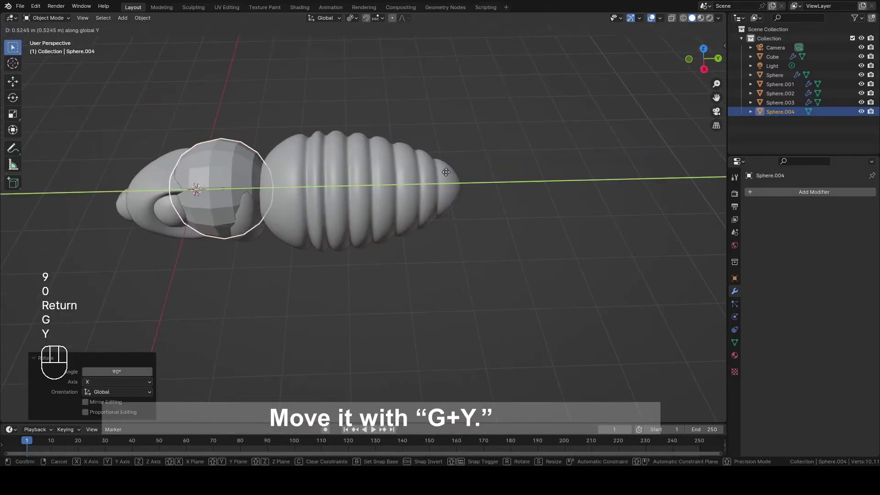
pyautogui.click(523, 171)
pyautogui.press('s')
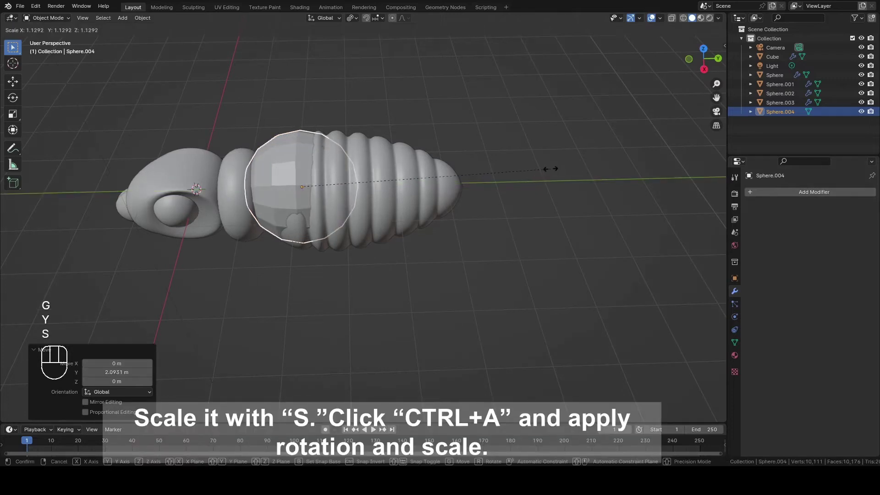
pyautogui.click(553, 165)
# Stretch the new sphere's rear pole vertex about 2.19 m along Y, using Smooth proportional editing with a size of about 2.59 and X-ray off.
pyautogui.moveTo(552, 164); pyautogui.dragTo(442, 122, button='middle')
pyautogui.press('Tab')
pyautogui.hotkey('alt', 'z')
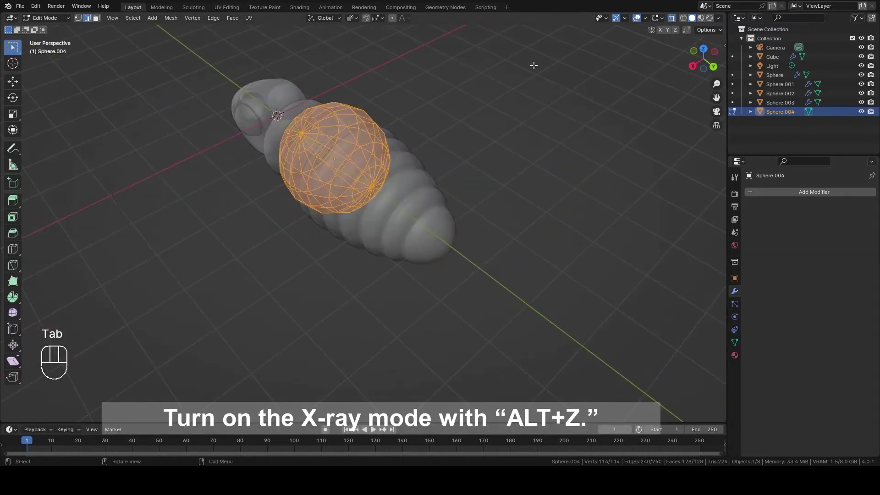
pyautogui.press('1')
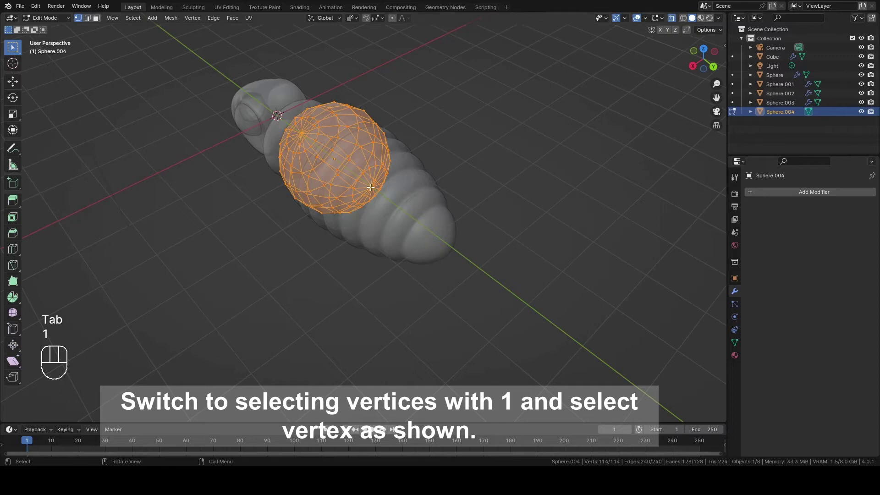
pyautogui.click(370, 187)
pyautogui.moveTo(370, 187); pyautogui.dragTo(463, 158, button='middle')
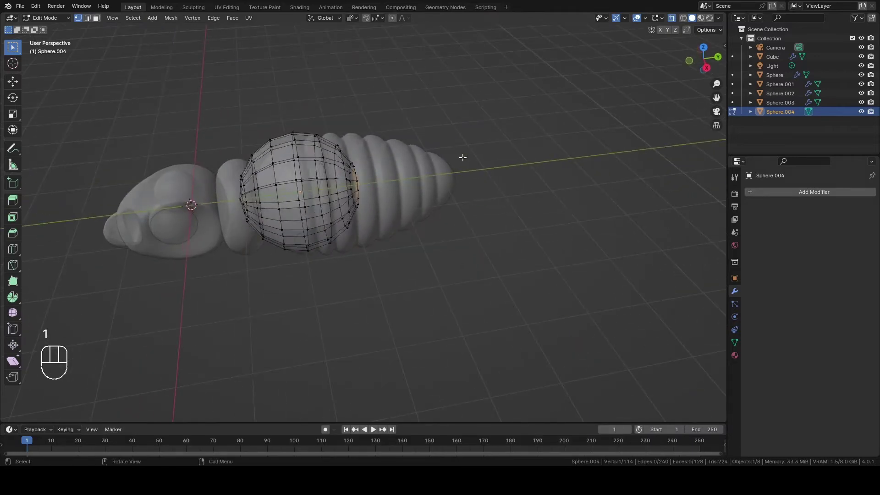
pyautogui.click(671, 18)
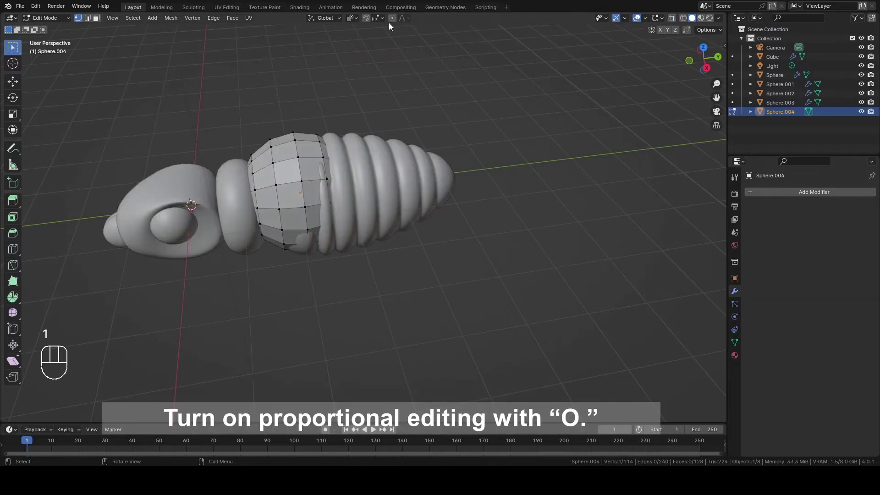
pyautogui.click(392, 18)
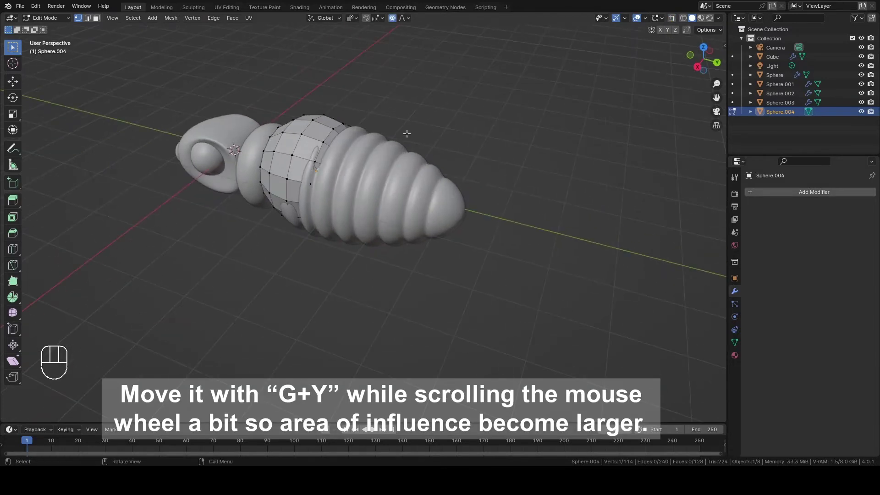
pyautogui.press('g')
pyautogui.press('y')
pyautogui.scroll(-5, 504, 179)
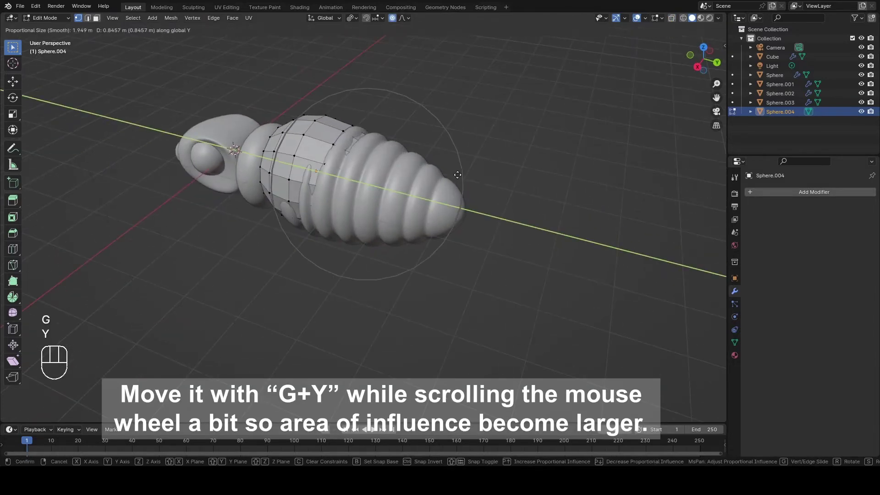
pyautogui.scroll(-3, 527, 178)
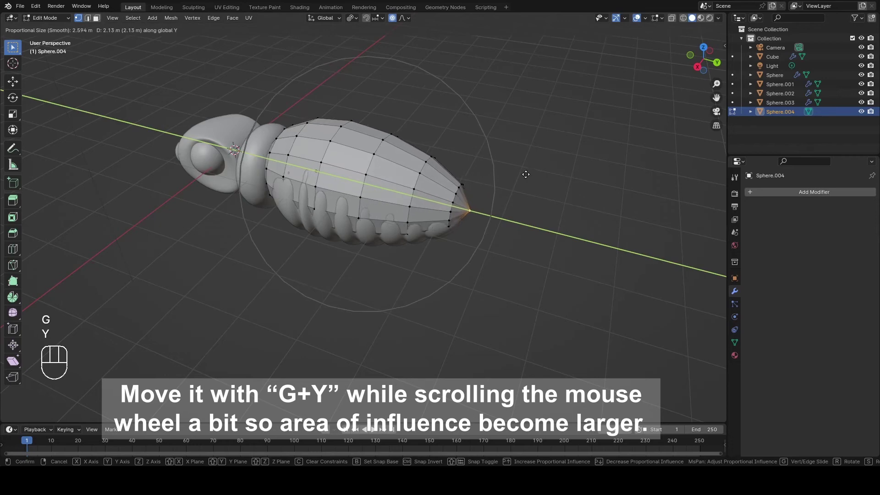
pyautogui.click(529, 172)
pyautogui.moveTo(534, 173); pyautogui.dragTo(469, 159, button='middle')
pyautogui.press('s')
pyautogui.press('y')
pyautogui.press('x')
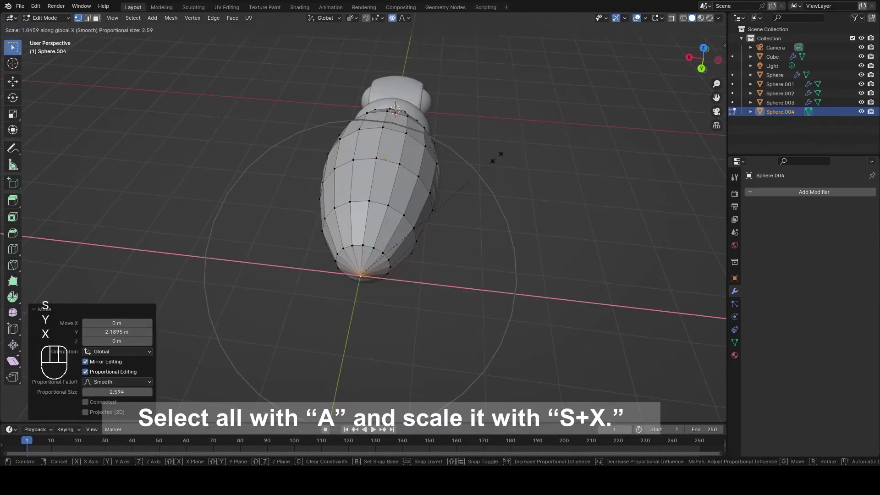
pyautogui.press('Escape')
# Scale the whole stretched sphere mesh along X by about 1.18.
pyautogui.press('a')
pyautogui.press('s')
pyautogui.press('x')
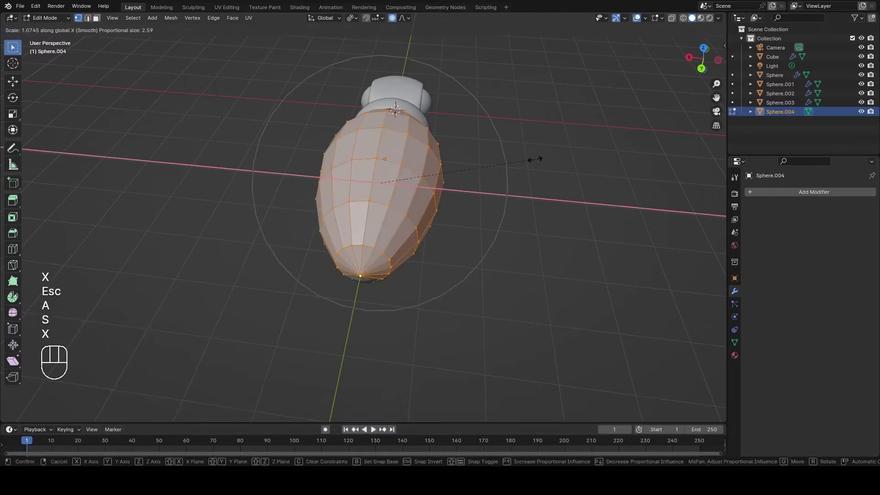
pyautogui.click(545, 158)
# Turn proportional editing off and delete the vertices of the sphere's negative X half, selecting through the mesh in Back Orthographic view.
pyautogui.moveTo(550, 155); pyautogui.dragTo(501, 132, button='middle')
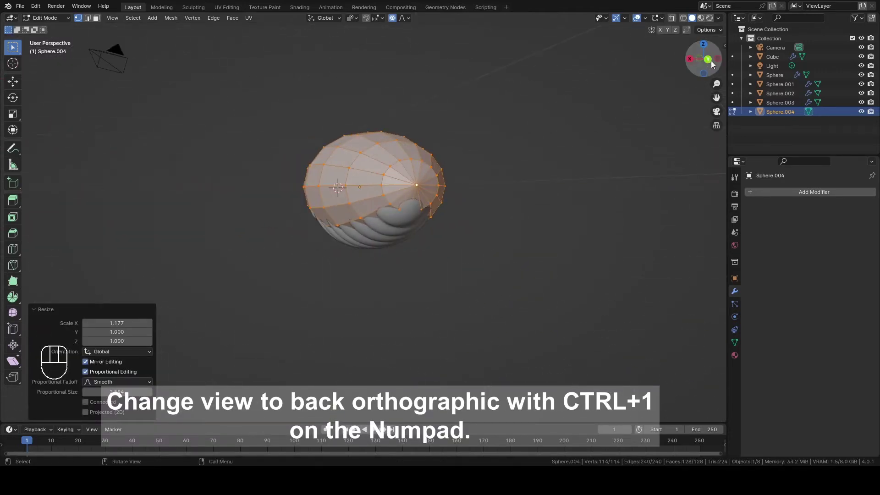
pyautogui.press('ctrl+KP_1')
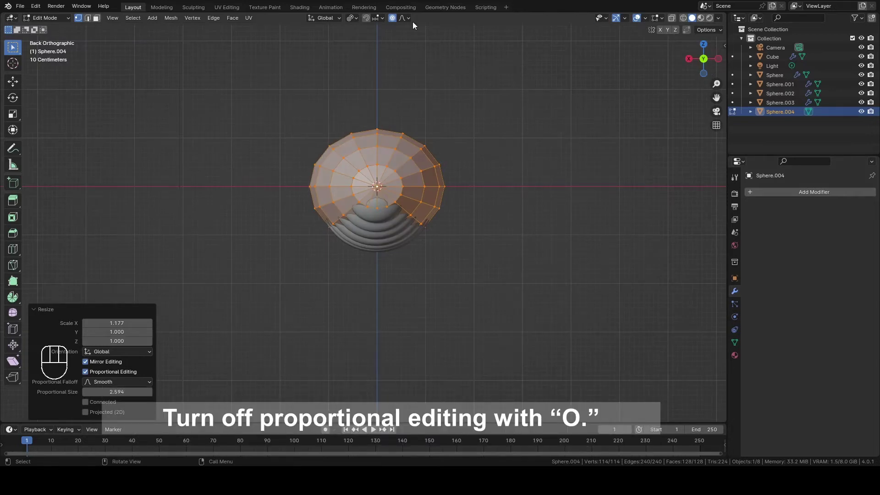
pyautogui.click(393, 18)
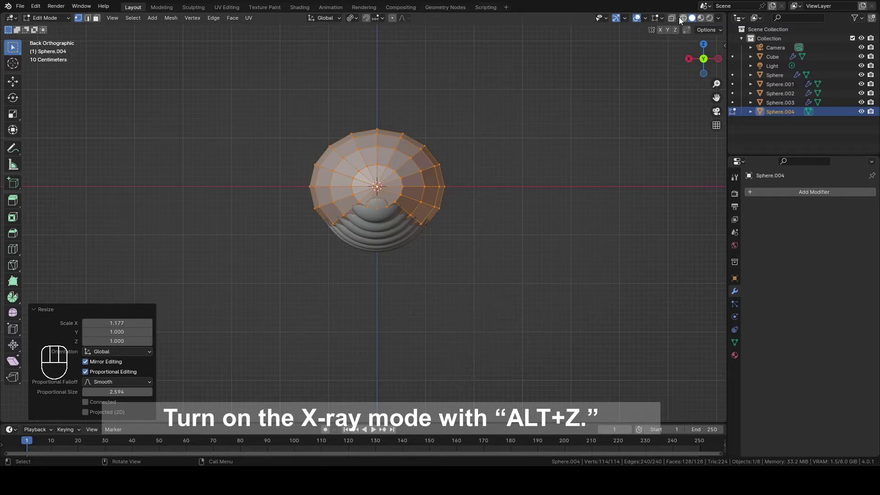
pyautogui.hotkey('alt', 'z')
pyautogui.moveTo(546, 66); pyautogui.dragTo(384, 272)
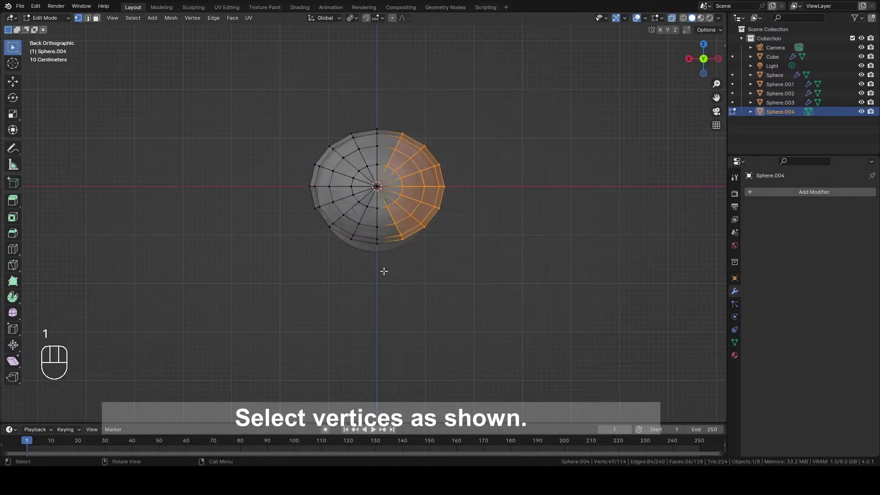
pyautogui.scroll(2, 384, 272)
pyautogui.press('x')
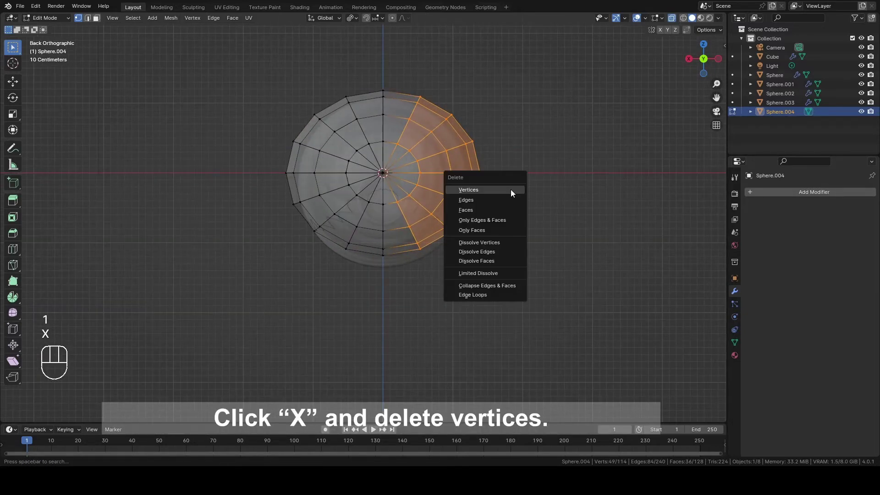
pyautogui.click(511, 190)
# Delete the vertices along the underside of the remaining half shell, keeping the upper part down to just below its widest line.
pyautogui.scroll(2, 444, 309)
pyautogui.moveTo(441, 311); pyautogui.dragTo(277, 252)
pyautogui.keyDown('shift'); pyautogui.moveTo(351, 189); pyautogui.dragTo(332, 262); pyautogui.keyUp('shift')
pyautogui.scroll(-2, 326, 295)
pyautogui.moveTo(326, 295); pyautogui.dragTo(415, 289, button='middle')
pyautogui.press('x')
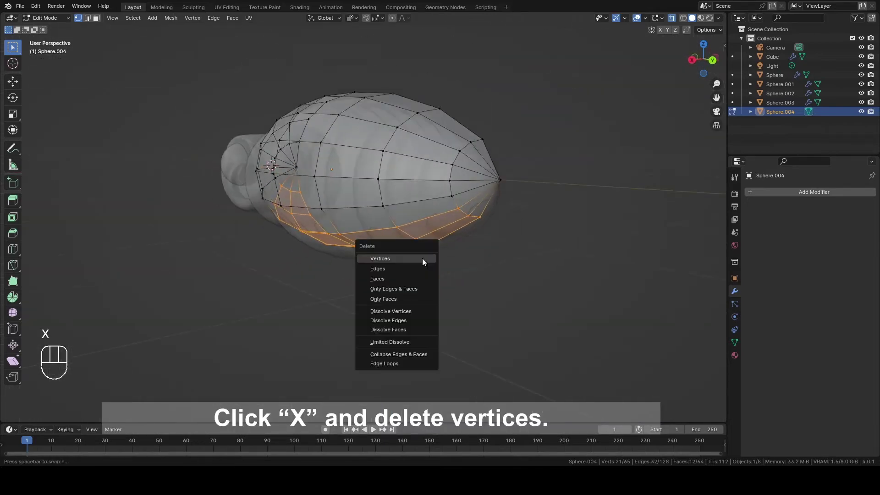
pyautogui.click(423, 268)
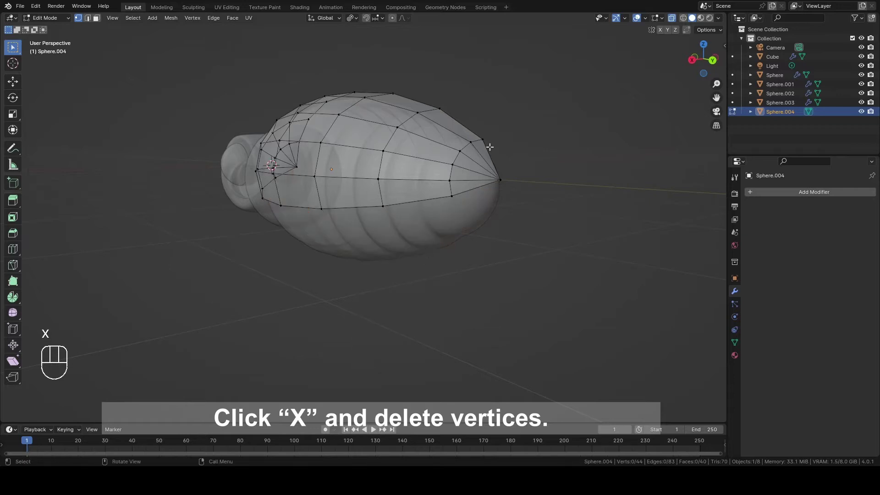
# Turn X-ray off, add a Subdivision Surface modifier to the half shell and shade it smooth in Object Mode.
pyautogui.click(671, 21)
pyautogui.moveTo(632, 51); pyautogui.dragTo(507, 173, button='middle')
pyautogui.press('Tab')
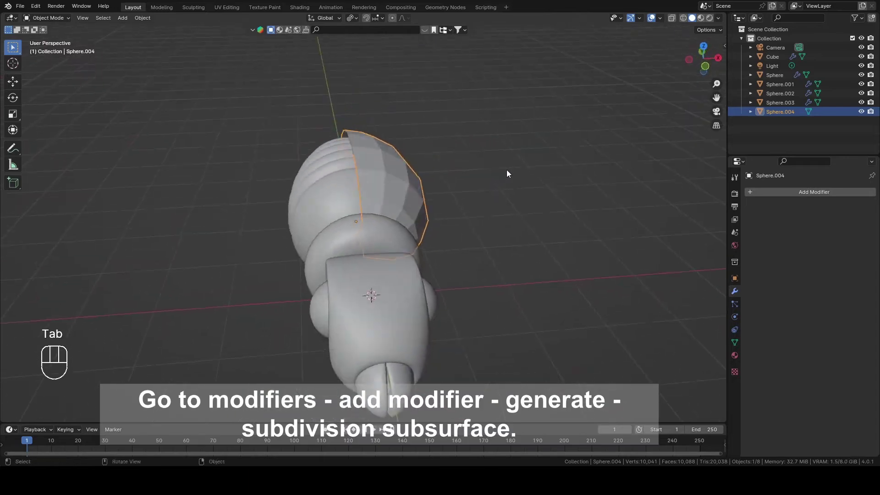
pyautogui.click(835, 196)
pyautogui.moveTo(813, 197)
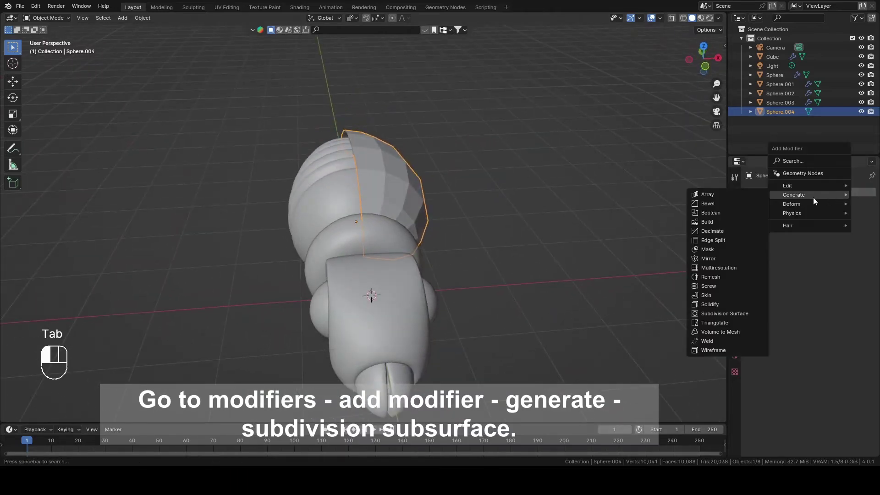
pyautogui.click(728, 313)
pyautogui.rightClick(560, 177)
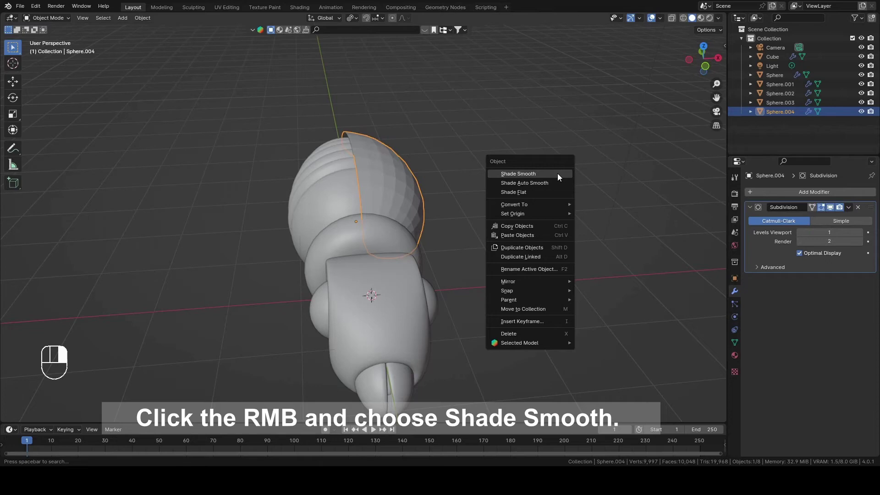
pyautogui.click(558, 173)
# Rotate the half shell's whole mesh 5° about Z in top view and move it about 0.25 m along X, away from the body's centerline.
pyautogui.moveTo(557, 173); pyautogui.dragTo(477, 200, button='middle')
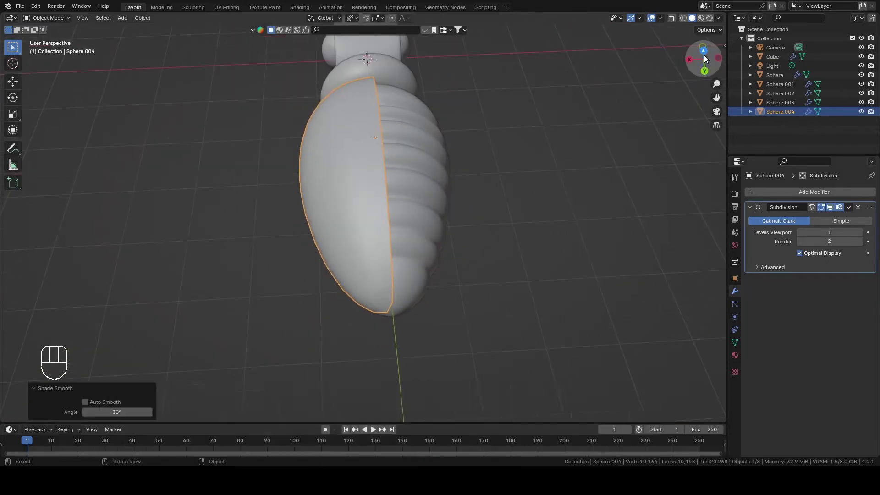
pyautogui.press('KP_7')
pyautogui.keyDown('shift'); pyautogui.moveTo(514, 160); pyautogui.dragTo(514, 117, button='middle'); pyautogui.keyUp('shift')
pyautogui.press('r')
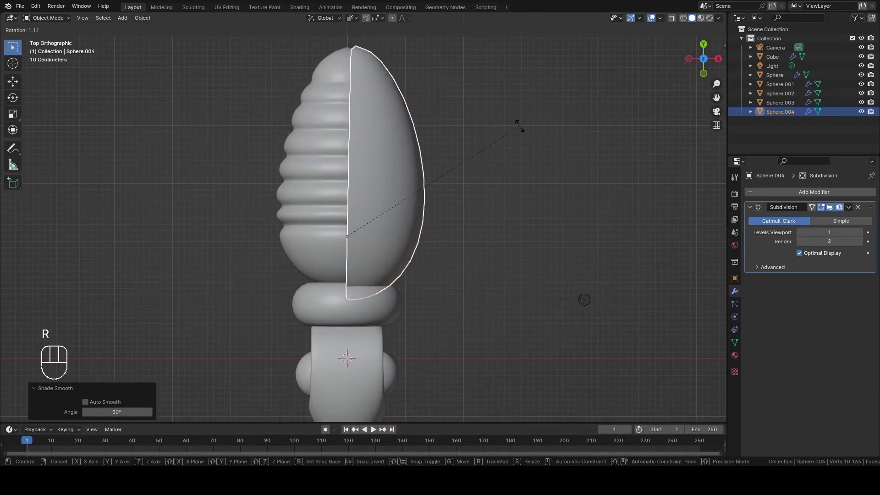
pyautogui.press('Escape')
pyautogui.press('Tab')
pyautogui.press('a')
pyautogui.press('r')
pyautogui.click(527, 151)
pyautogui.press('g')
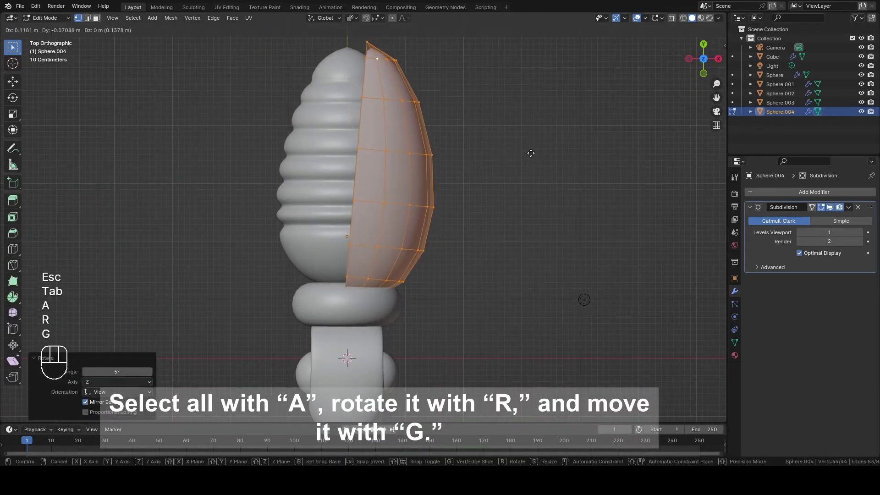
pyautogui.click(540, 148)
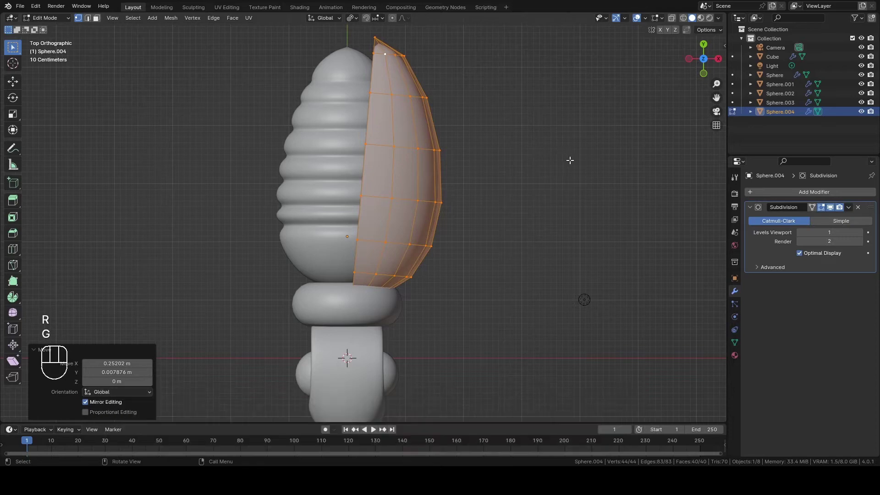
# Add a Mirror modifier on the X axis to the half shell in Object Mode.
pyautogui.moveTo(569, 159); pyautogui.dragTo(440, 133, button='middle')
pyautogui.press('Tab')
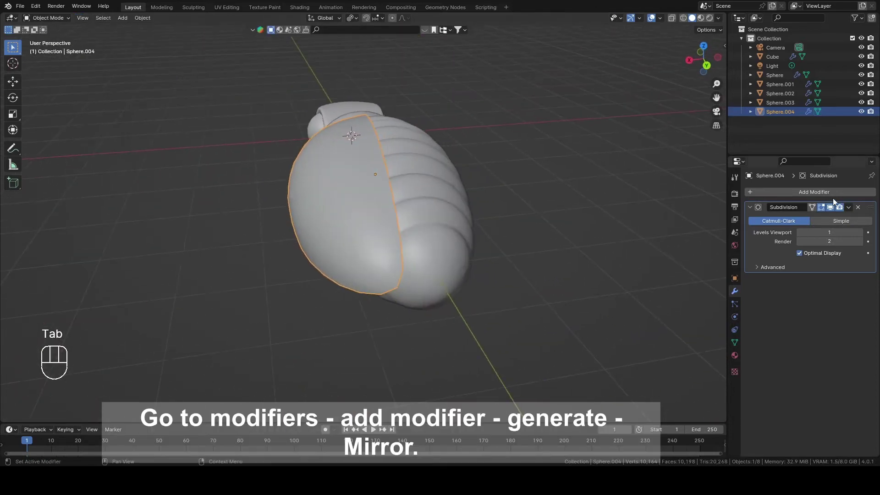
pyautogui.click(817, 191)
pyautogui.moveTo(818, 190)
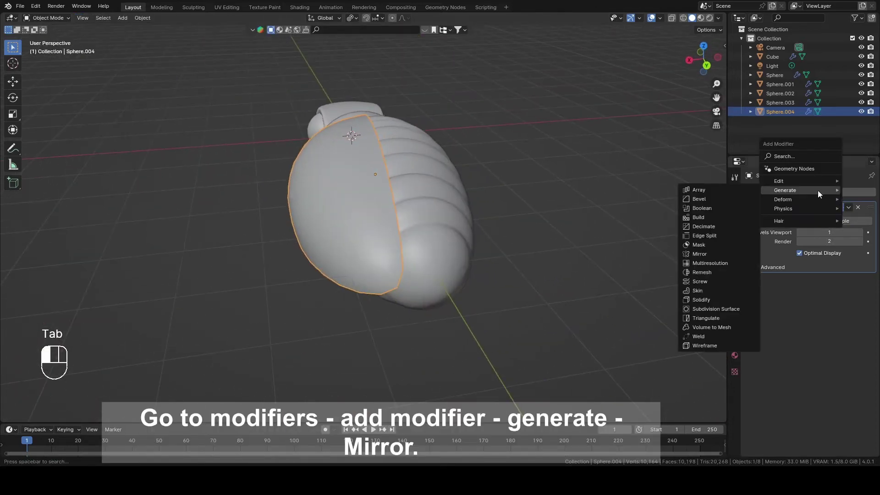
pyautogui.click(713, 255)
# Rotate the shell's whole mesh about 4.2° about X and raise it slightly over the rear body in Left Orthographic view.
pyautogui.moveTo(564, 248); pyautogui.dragTo(523, 239, button='middle')
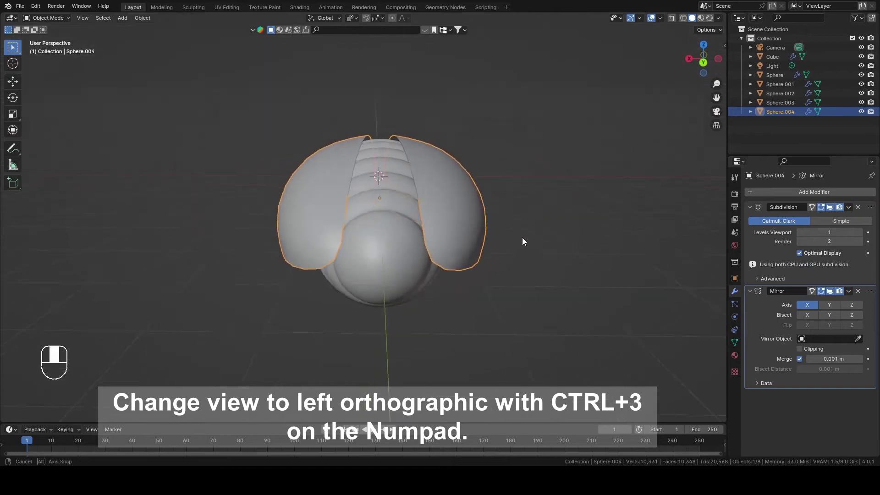
pyautogui.press('ctrl+KP_3')
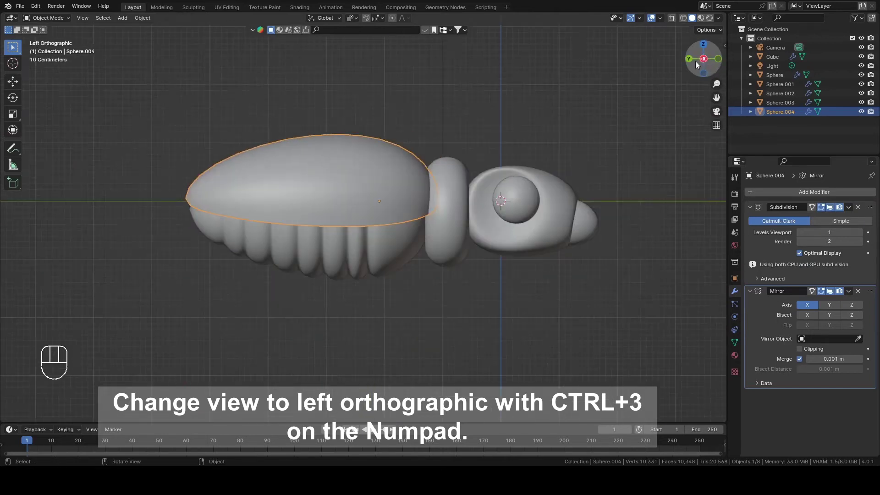
pyautogui.press('Tab')
pyautogui.press('a')
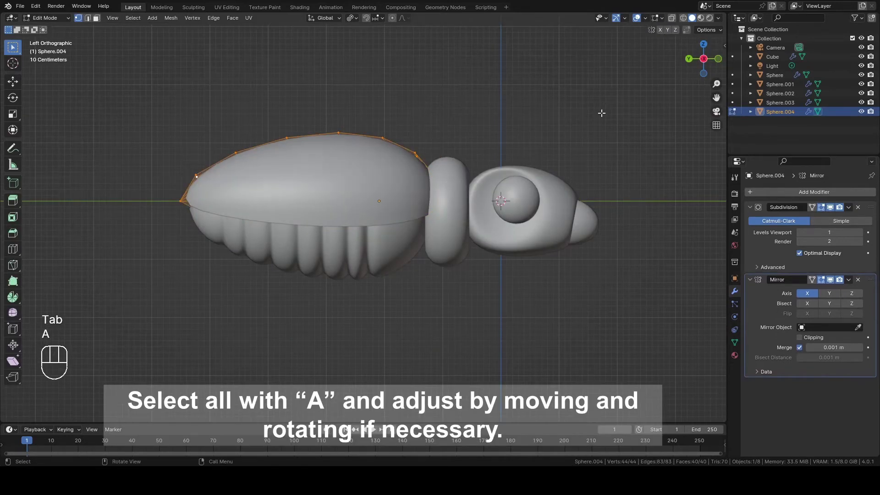
pyautogui.press('r')
pyautogui.press('Escape')
pyautogui.press('r')
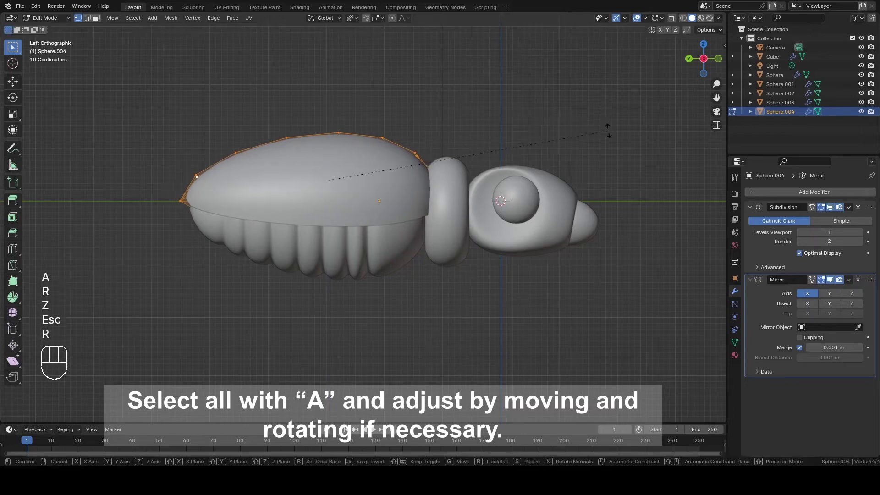
pyautogui.press('x')
pyautogui.click(616, 151)
pyautogui.press('g')
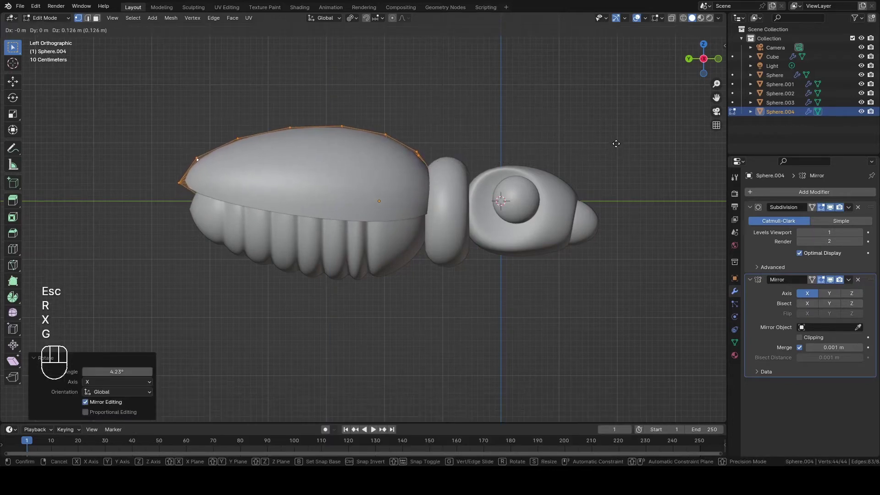
pyautogui.click(593, 139)
# Thicken the shell by extruding all its faces along normals about 0.06 m inward.
pyautogui.moveTo(593, 139); pyautogui.dragTo(500, 144, button='middle')
pyautogui.press('Tab')
pyautogui.press('Tab')
pyautogui.press('a')
pyautogui.scroll(3, 501, 141)
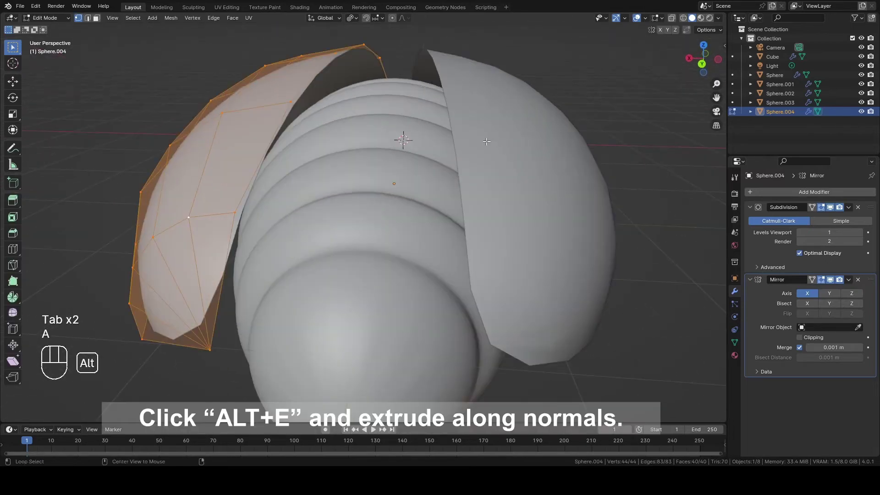
pyautogui.hotkey('alt', 'e')
pyautogui.click(486, 141)
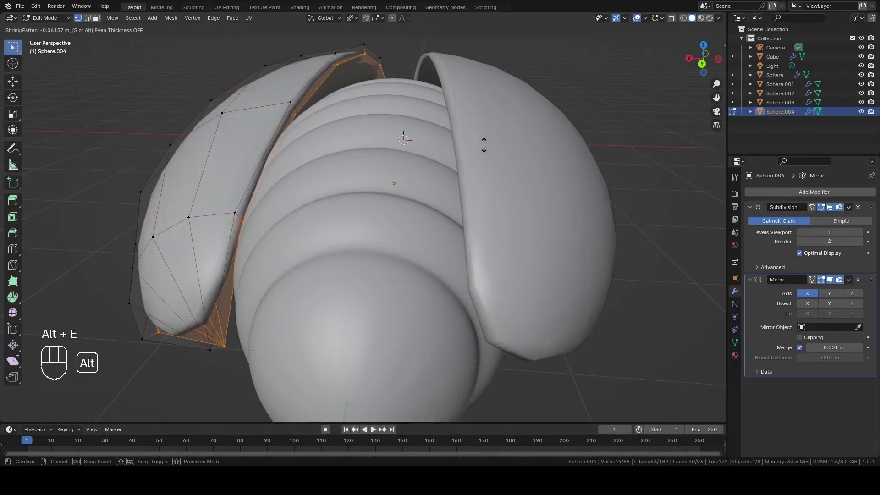
pyautogui.click(486, 144)
# Duplicate the entire thickened shell mesh, place the copy beneath the original and scale it by about 0.89.
pyautogui.press('a')
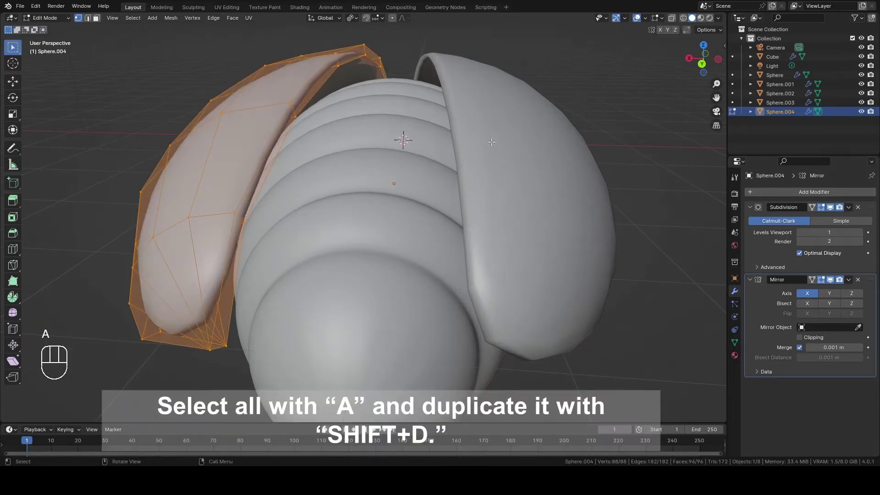
pyautogui.hotkey('shift', 'd')
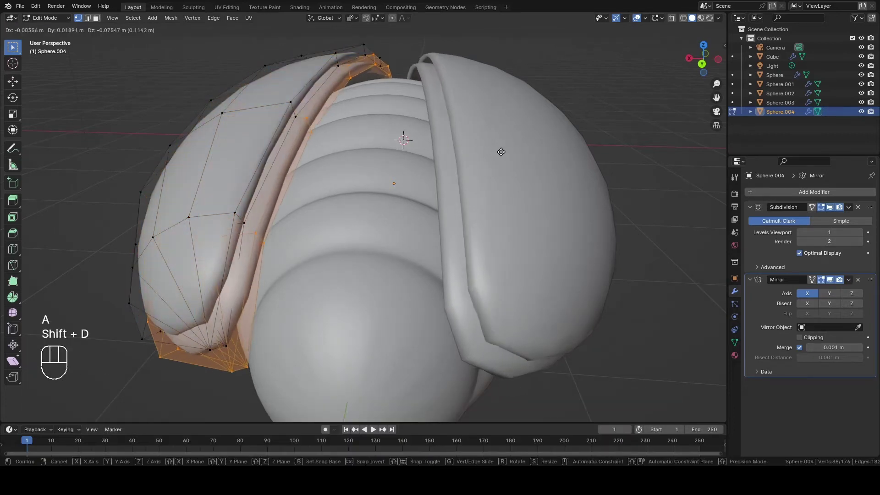
pyautogui.click(565, 157)
pyautogui.press('s')
pyautogui.click(536, 146)
# Move the inner shell copy about -0.18 m along Y and rotate it about 3.8° around Z.
pyautogui.moveTo(537, 146); pyautogui.dragTo(532, 197, button='middle')
pyautogui.keyDown('shift'); pyautogui.moveTo(531, 197); pyautogui.dragTo(424, 231, button='middle'); pyautogui.keyUp('shift')
pyautogui.press('g')
pyautogui.press('y')
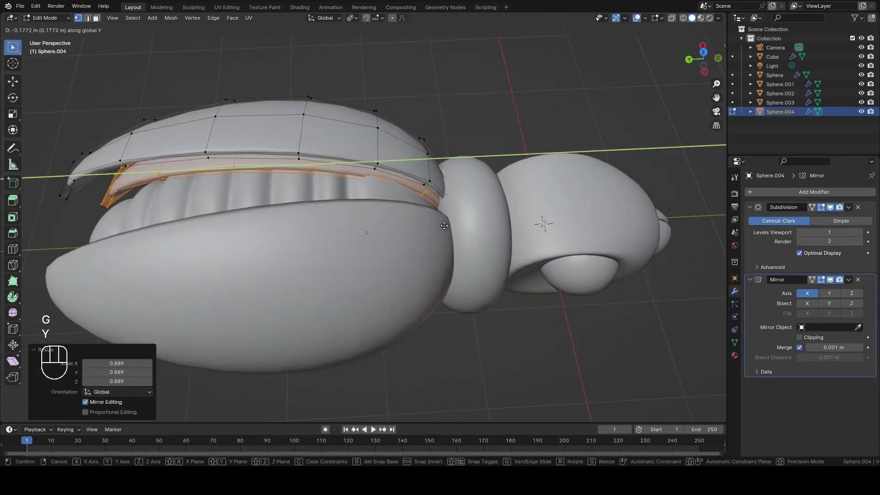
pyautogui.click(444, 225)
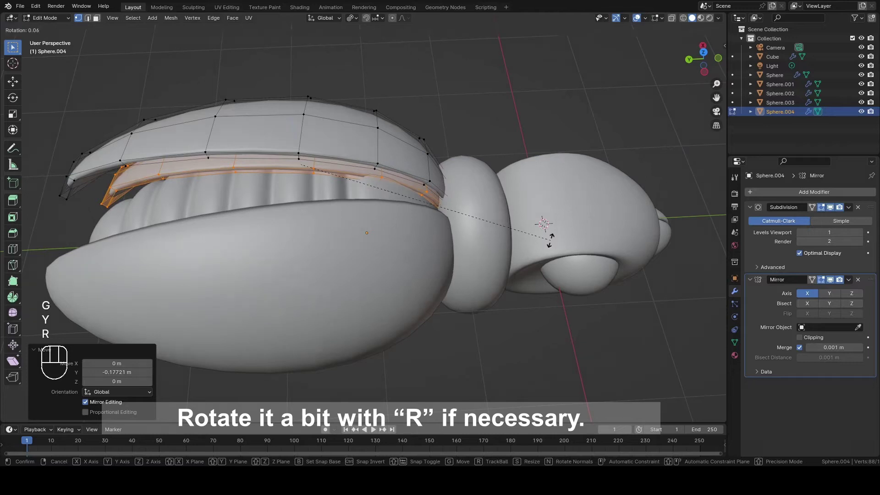
pyautogui.press('z')
pyautogui.click(552, 231)
# Raise the inner shell copy about 0.1 m, shift it about 0.09 m along Y, and return to Object Mode.
pyautogui.press('g')
pyautogui.press('z')
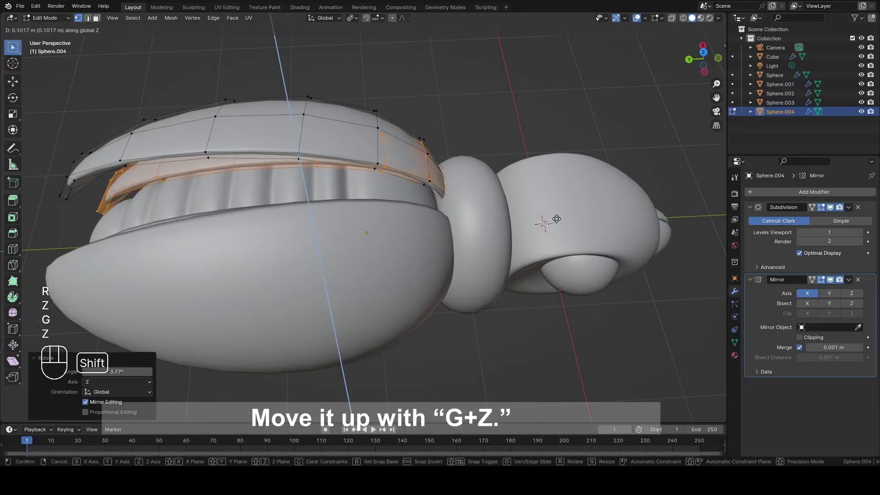
pyautogui.click(556, 219)
pyautogui.press('g')
pyautogui.press('y')
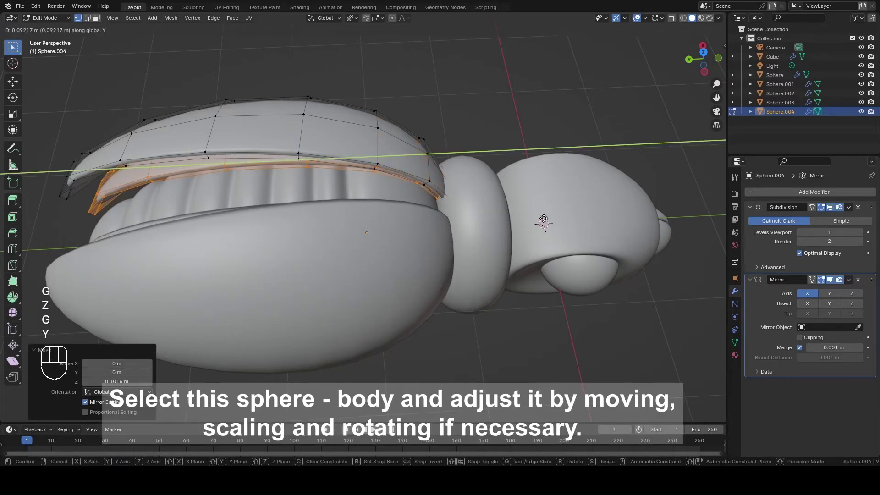
pyautogui.click(543, 219)
pyautogui.press('Tab')
pyautogui.moveTo(543, 219); pyautogui.dragTo(407, 186, button='middle')
pyautogui.click(545, 157)
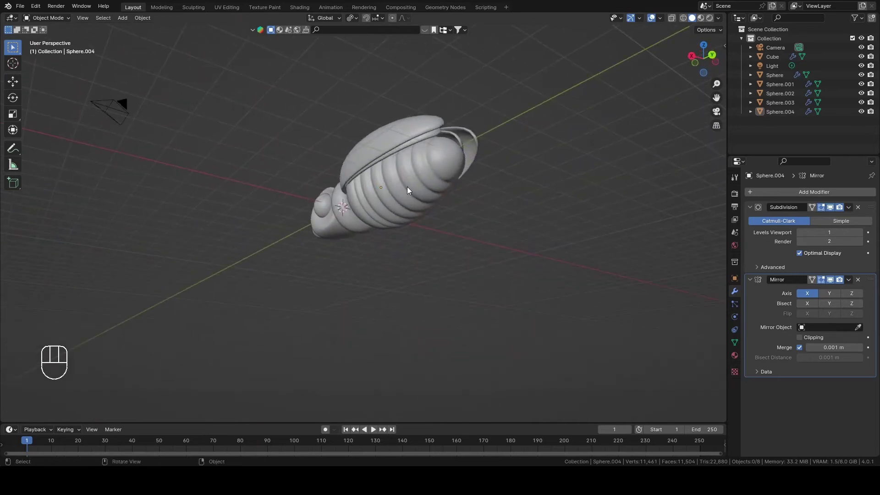
# Select the ridged rear body and flatten it along Z in two passes, the second by a factor of about 0.96.
pyautogui.click(423, 218)
pyautogui.moveTo(563, 238); pyautogui.dragTo(581, 237, button='middle')
pyautogui.press('s')
pyautogui.press('z')
pyautogui.click(589, 230)
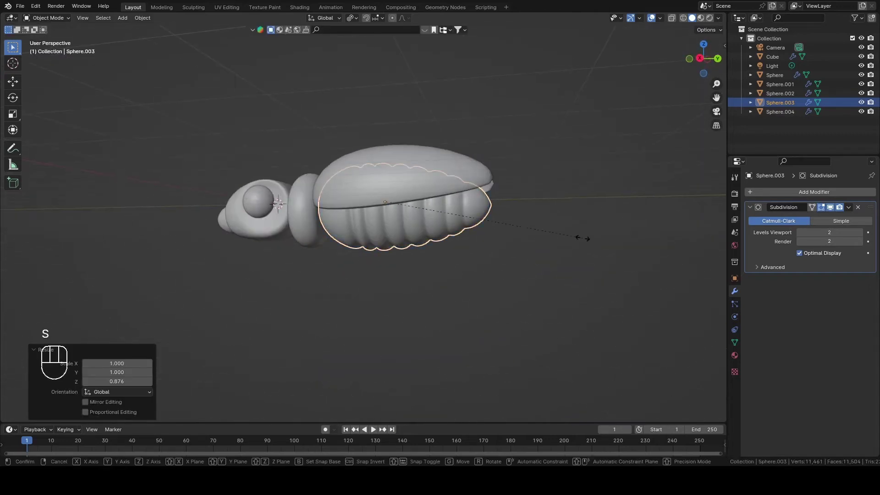
pyautogui.press('s')
pyautogui.press('z')
pyautogui.click(573, 232)
# Shift the rear body about 0.25 m toward the head along Y and bring it back about 0.15 m.
pyautogui.press('g')
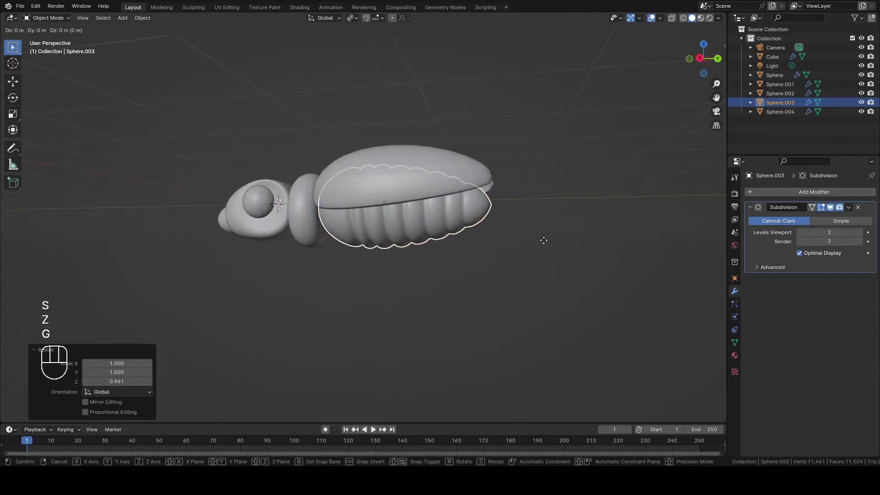
pyautogui.press('y')
pyautogui.click(537, 239)
pyautogui.scroll(3, 533, 238)
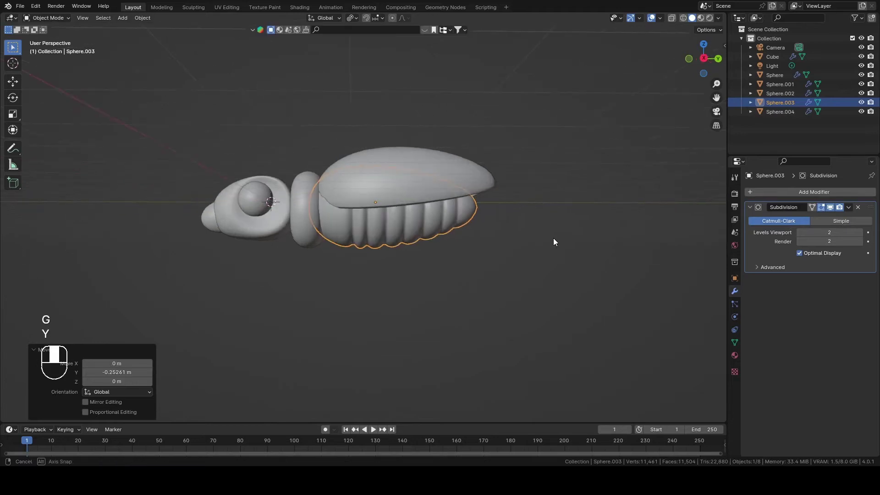
pyautogui.press('g')
pyautogui.press('y')
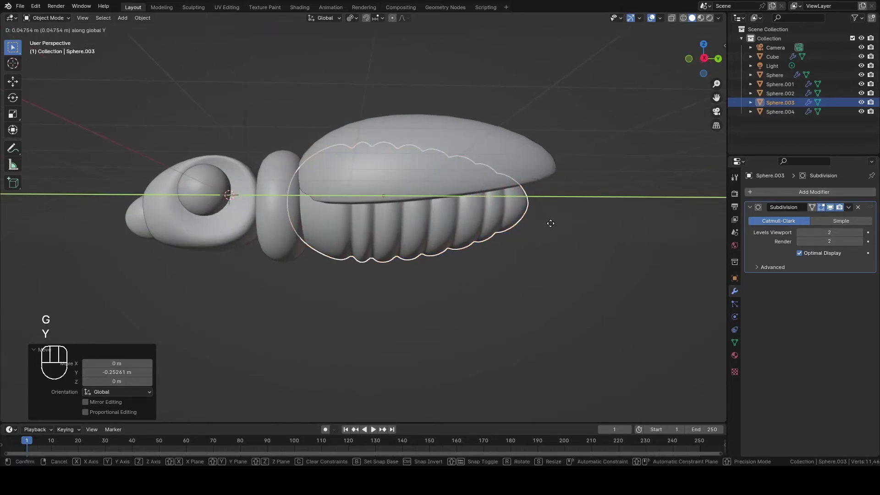
pyautogui.click(557, 227)
# Lengthen the rear body slightly along Y beneath the wing shells and deselect it.
pyautogui.press('s')
pyautogui.press('y')
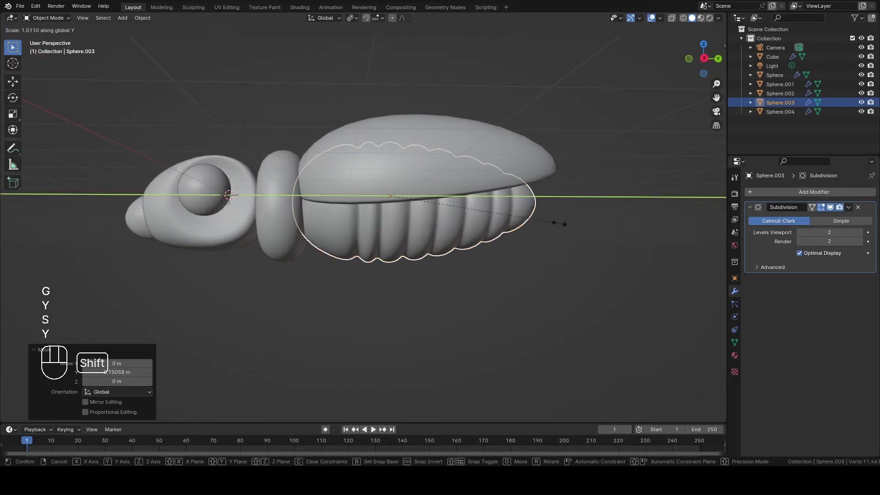
pyautogui.click(559, 242)
pyautogui.click(560, 244)
pyautogui.moveTo(561, 244); pyautogui.dragTo(318, 271, button='middle')
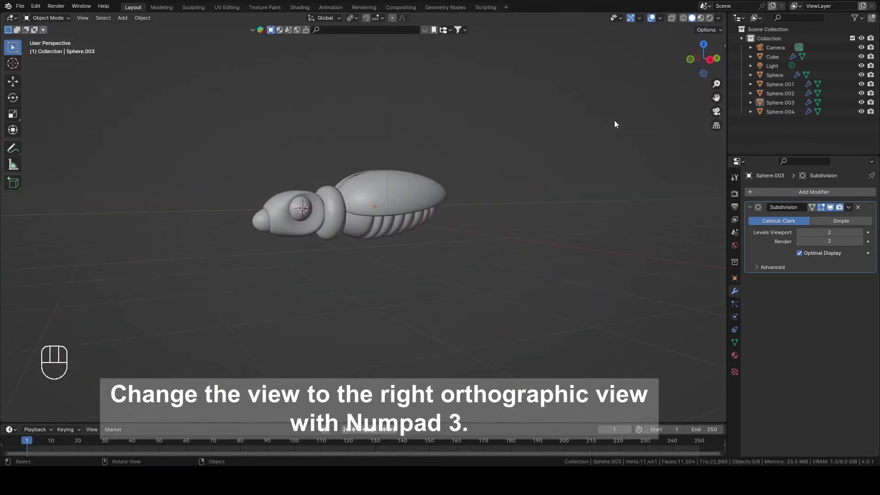
# Add a UV sphere with 16 segments and 8 rings in Right Orthographic view and raise it along Z well above the head.
pyautogui.press('KP_3')
pyautogui.click(122, 18)
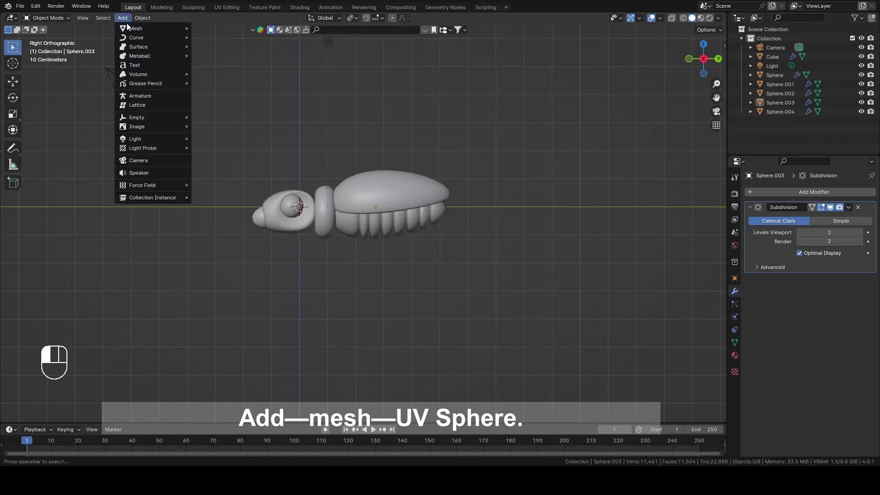
pyautogui.moveTo(137, 28)
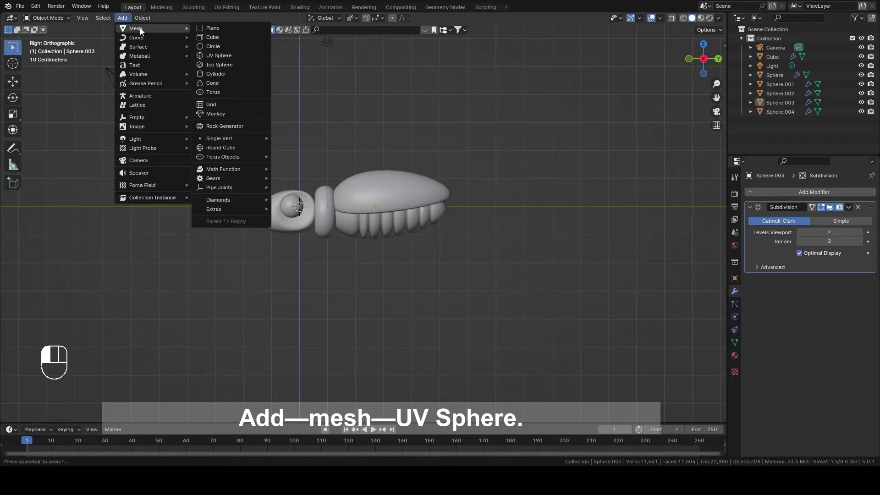
pyautogui.click(226, 55)
pyautogui.keyDown('shift'); pyautogui.moveTo(290, 144); pyautogui.dragTo(337, 215, button='middle'); pyautogui.keyUp('shift')
pyautogui.scroll(3, 337, 215)
pyautogui.press('g')
pyautogui.press('z')
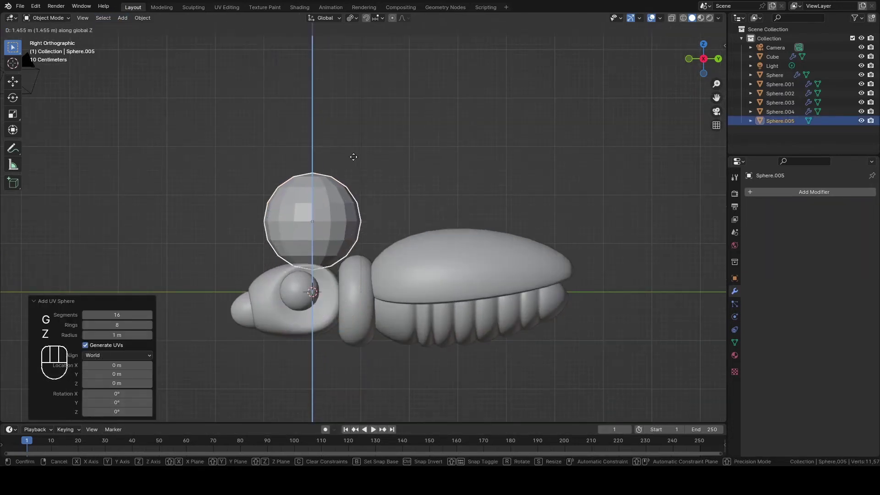
pyautogui.click(351, 78)
# Scale the new sphere's whole mesh to about 0.304 in Edit Mode and return to Object Mode.
pyautogui.keyDown('shift'); pyautogui.moveTo(382, 149); pyautogui.dragTo(391, 177, button='middle'); pyautogui.keyUp('shift')
pyautogui.scroll(2, 393, 188)
pyautogui.press('Tab')
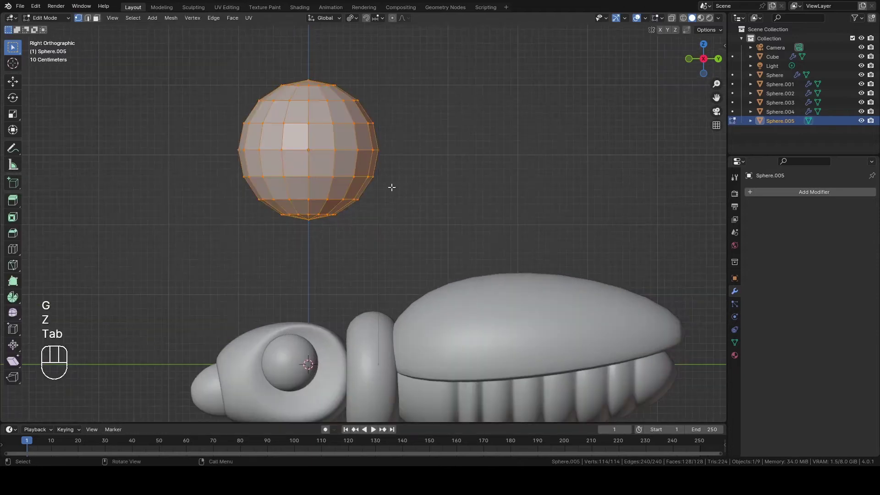
pyautogui.press('a')
pyautogui.press('s')
pyautogui.click(393, 165)
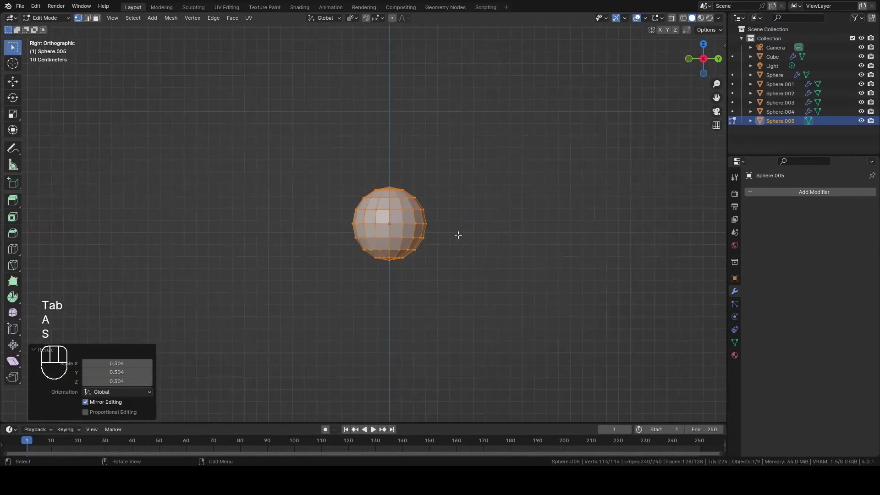
pyautogui.moveTo(457, 234); pyautogui.dragTo(447, 285, button='middle')
pyautogui.press('Tab')
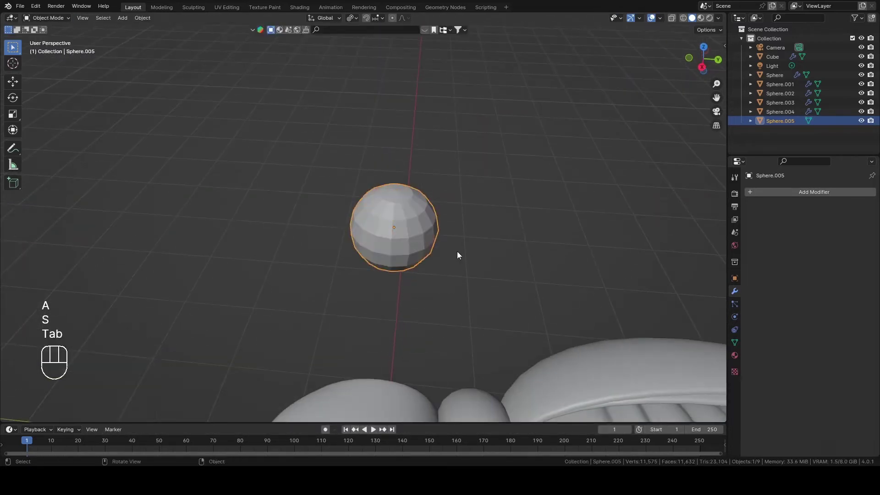
# Apply Shade Smooth to the small sphere and add a Subdivision Surface modifier.
pyautogui.rightClick(458, 250)
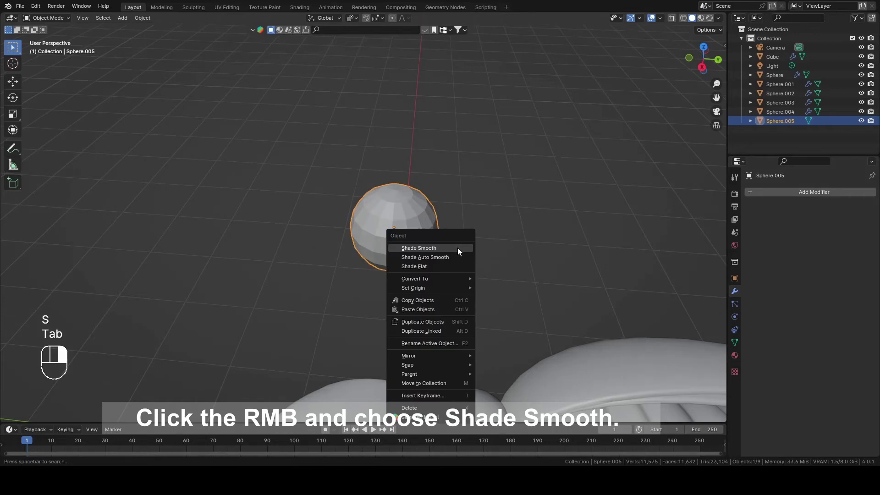
pyautogui.click(457, 248)
pyautogui.click(774, 194)
pyautogui.moveTo(763, 196)
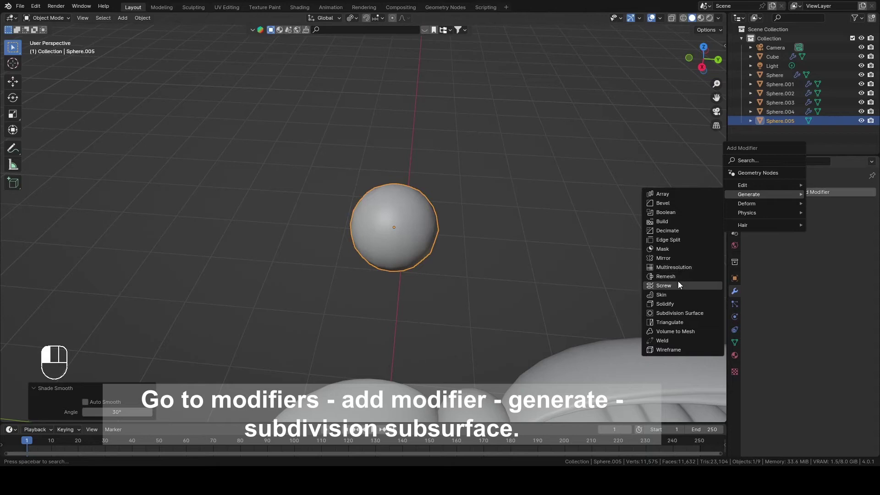
pyautogui.click(677, 313)
# Select the small sphere's top pole vertex in Edit Mode, enable proportional editing, and set the transform pivot to Median Point.
pyautogui.press('Tab')
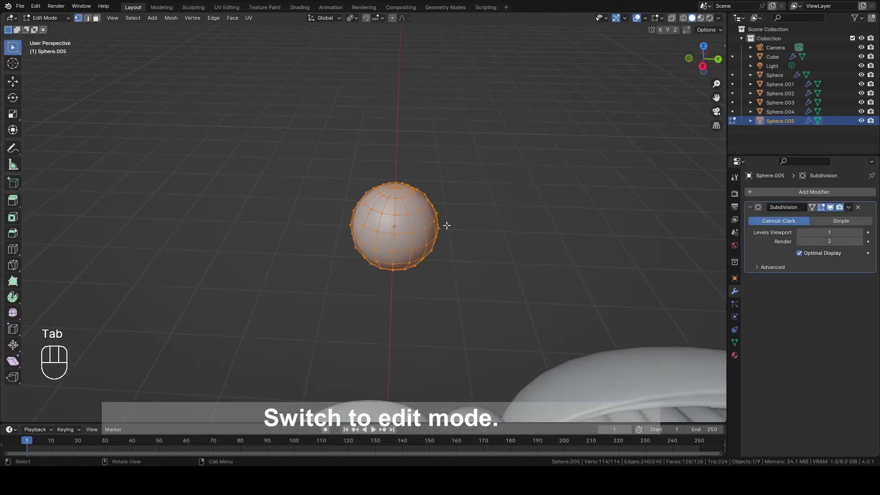
pyautogui.scroll(2, 447, 225)
pyautogui.click(414, 171)
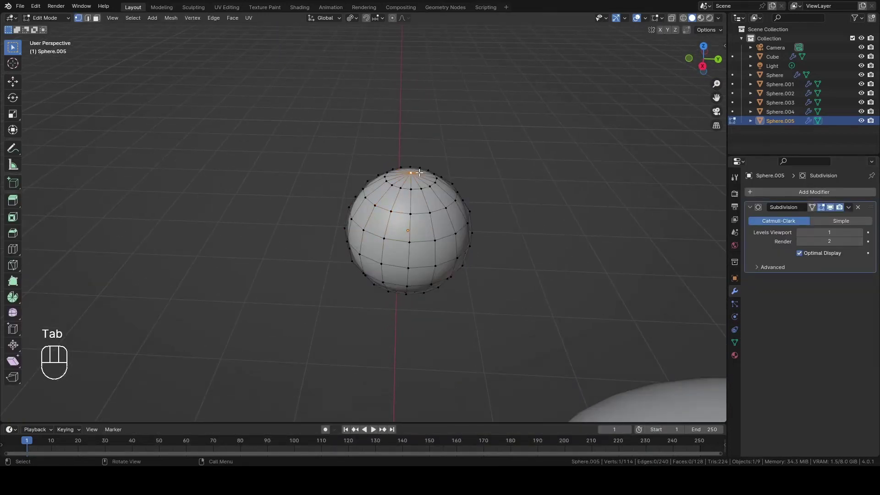
pyautogui.moveTo(481, 119); pyautogui.dragTo(495, 108, button='middle')
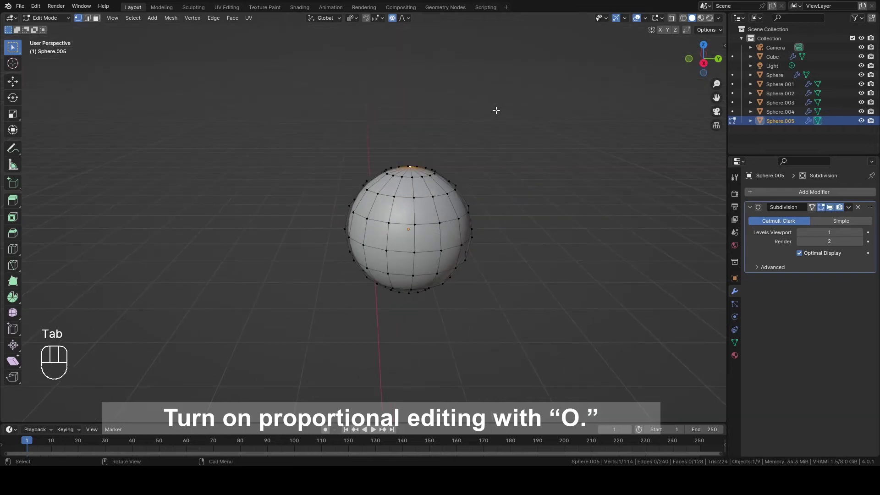
pyautogui.click(351, 18)
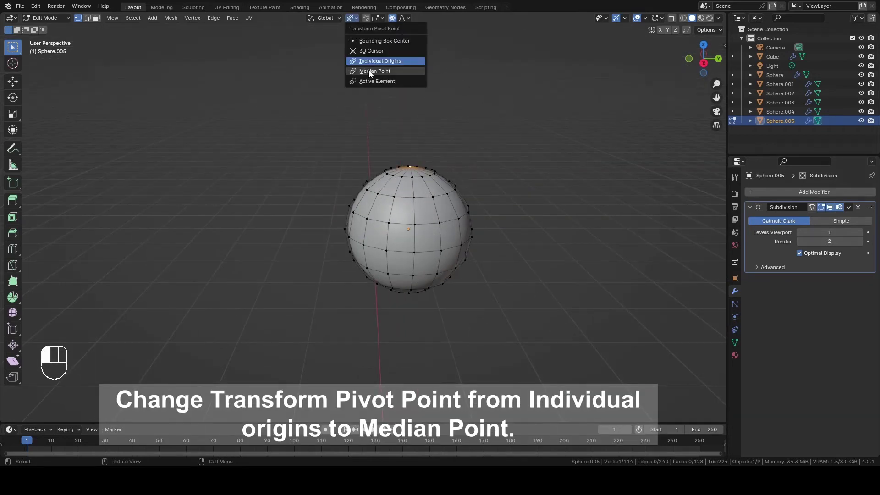
pyautogui.click(369, 72)
# Push the top vertex down about 0.2 m along Z with a proportional radius of about 0.42 m, hollowing the sphere's top.
pyautogui.press('g')
pyautogui.press('z')
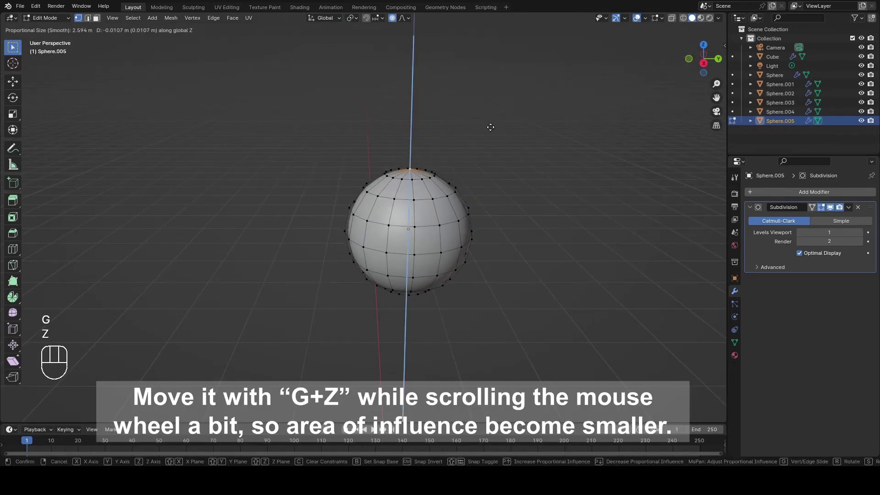
pyautogui.scroll(1, 503, 151)
pyautogui.scroll(8, 513, 166)
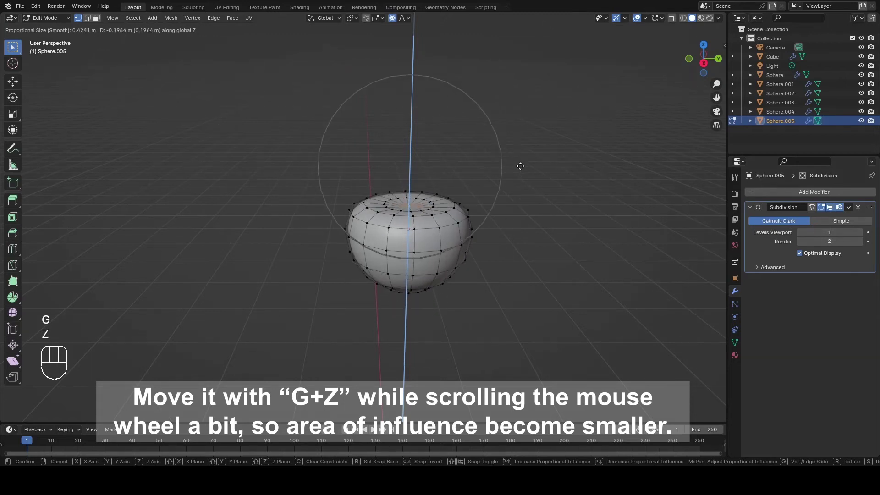
pyautogui.click(523, 169)
# Pull the bottom pole vertex down along Z with a proportional radius of about 0.62 m, tapering the shape, and return to Object Mode.
pyautogui.moveTo(523, 170); pyautogui.dragTo(451, 249, button='middle')
pyautogui.click(416, 293)
pyautogui.press('g')
pyautogui.press('z')
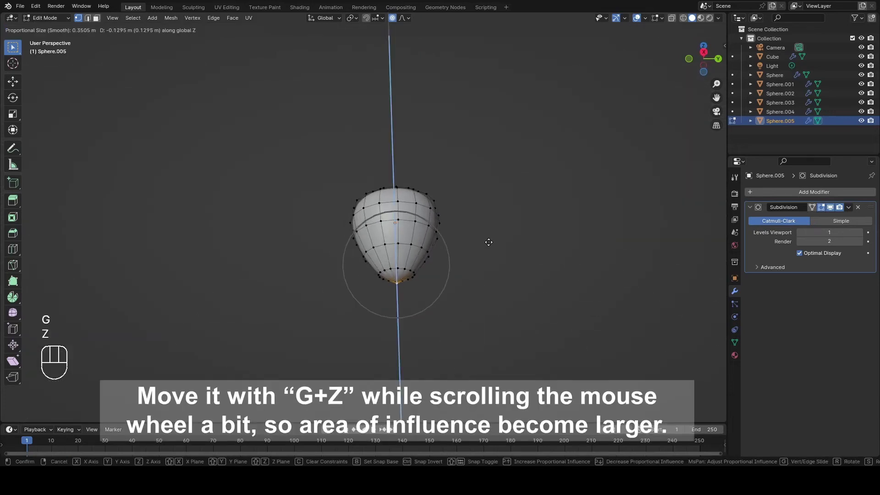
pyautogui.scroll(-1, 489, 262)
pyautogui.scroll(-2, 493, 266)
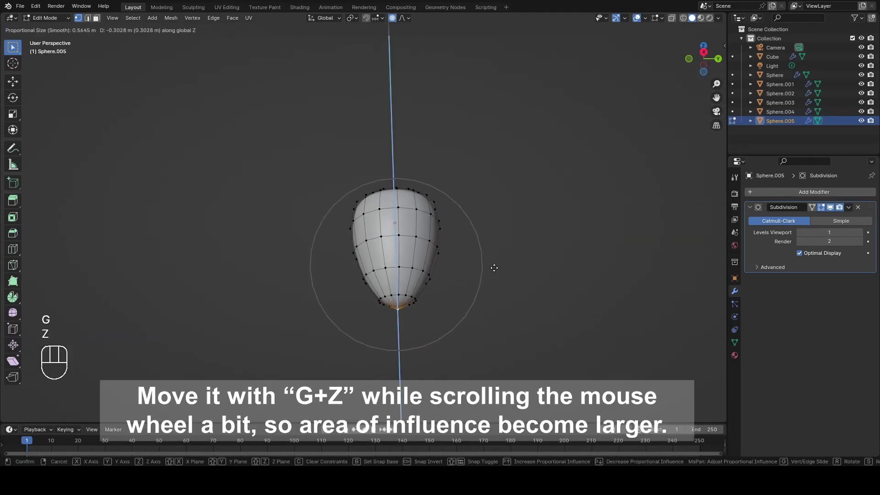
pyautogui.scroll(-1, 499, 316)
pyautogui.click(502, 315)
pyautogui.moveTo(502, 315); pyautogui.dragTo(472, 250, button='middle')
pyautogui.press('Tab')
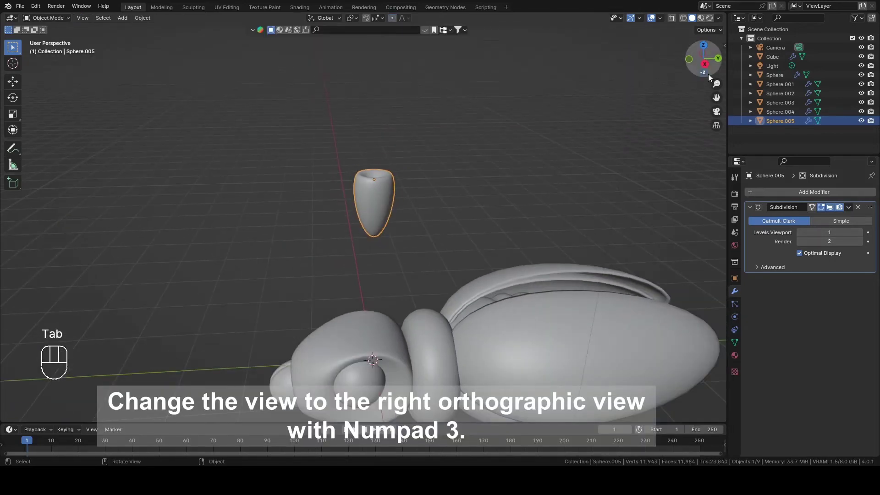
# Scale the tapered cup's entire mesh to about 0.636 in Edit Mode, working in Right Orthographic view.
pyautogui.press('KP_3')
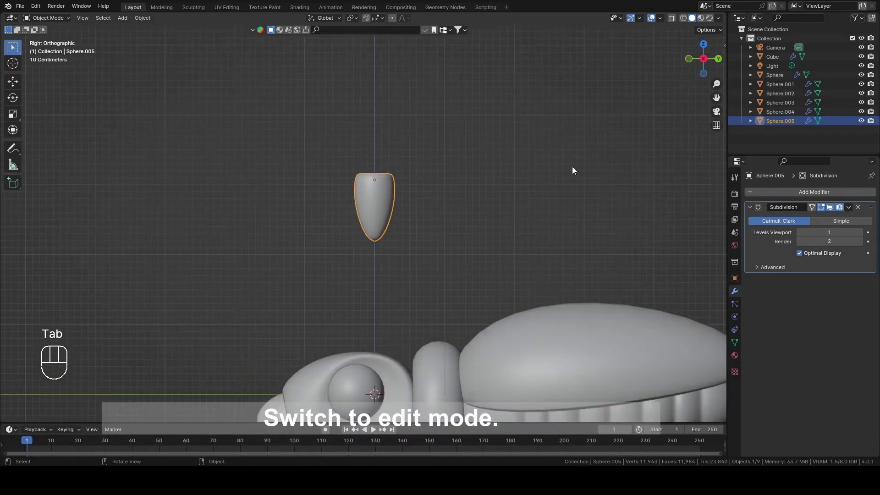
pyautogui.press('Tab')
pyautogui.press('a')
pyautogui.press('s')
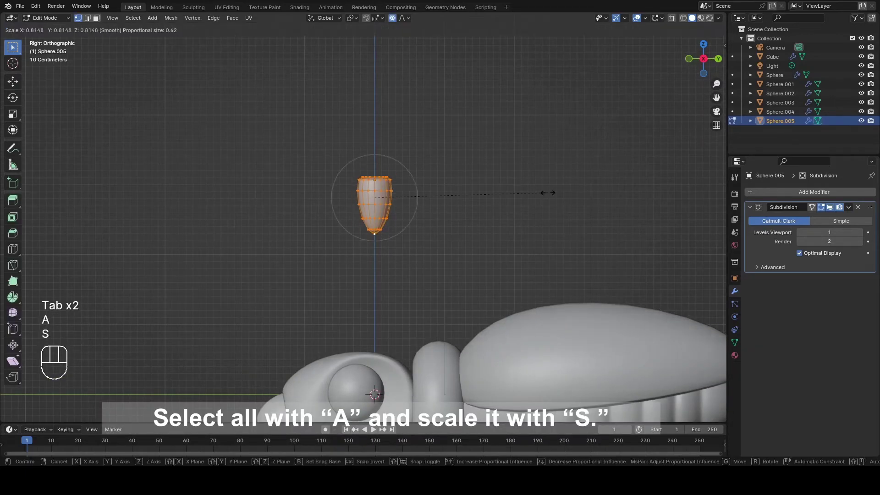
pyautogui.click(503, 186)
# Turn off proportional editing, then place the tapered segment just above the head and shrink it further.
pyautogui.keyDown('shift'); pyautogui.moveTo(503, 187); pyautogui.dragTo(514, 73, button='middle'); pyautogui.keyUp('shift')
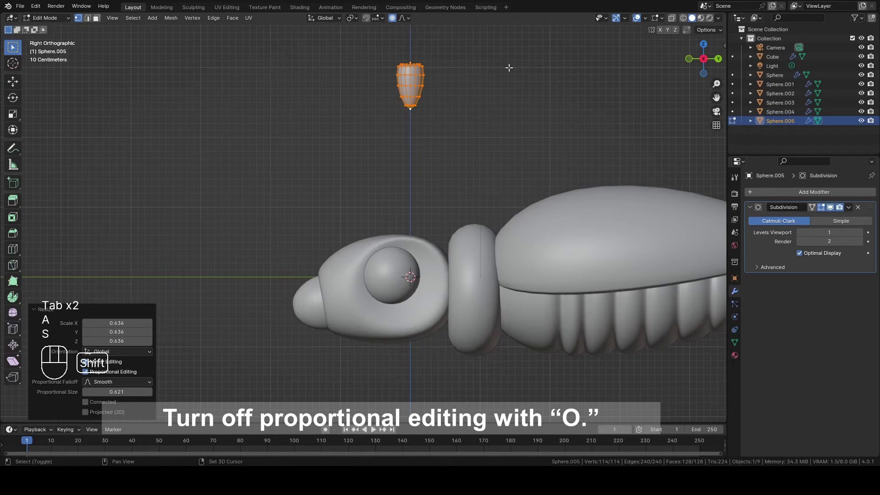
pyautogui.click(392, 17)
pyautogui.press('g')
pyautogui.click(550, 196)
pyautogui.press('s')
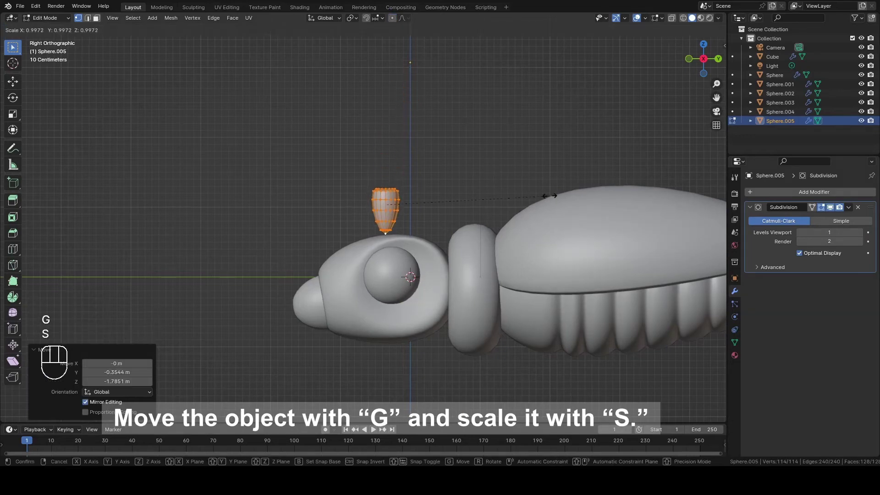
pyautogui.click(496, 192)
pyautogui.press('g')
pyautogui.click(494, 173)
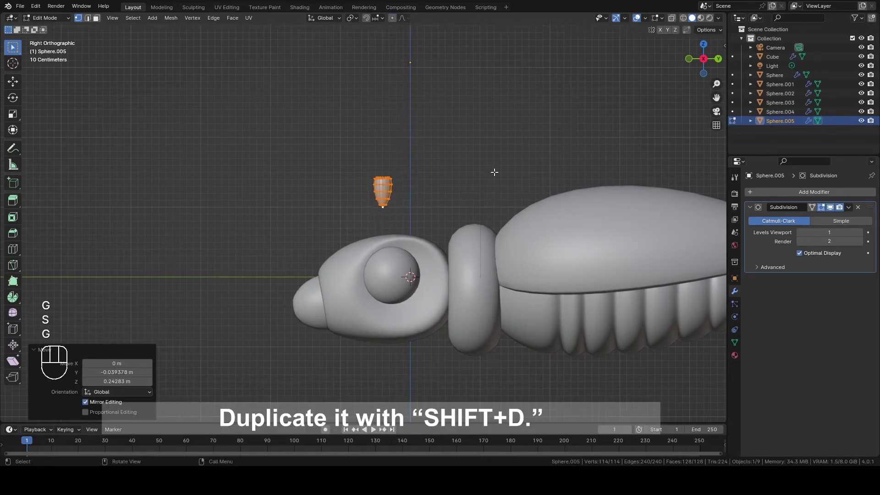
# Duplicate the tapered antenna segment and place the copy about 0.32 m higher, stacked directly on top of the first.
pyautogui.keyDown('shift'); pyautogui.moveTo(494, 173); pyautogui.dragTo(512, 219, button='middle'); pyautogui.keyUp('shift')
pyautogui.scroll(4, 512, 219)
pyautogui.hotkey('shift', 'd')
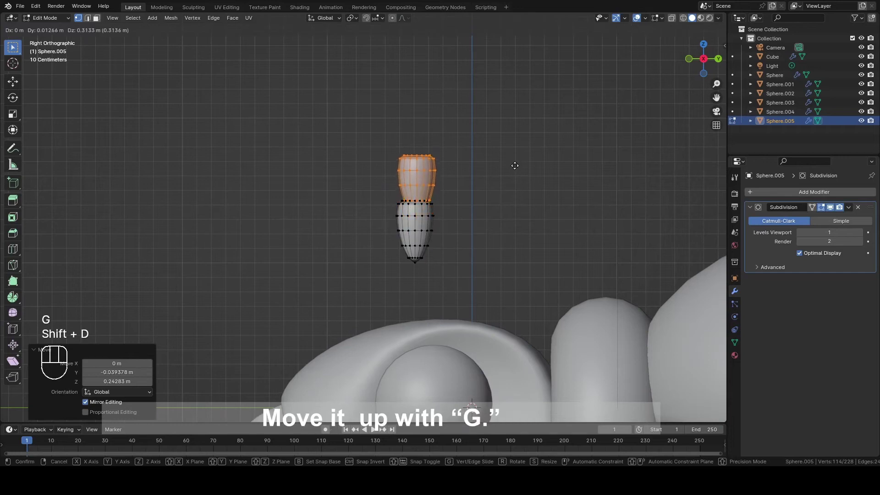
pyautogui.click(514, 165)
# Add a third antenna segment by duplicating the top one, rotating the copy about -6.55° and seating it on the stack.
pyautogui.keyDown('shift'); pyautogui.moveTo(514, 165); pyautogui.dragTo(479, 183, button='middle'); pyautogui.keyUp('shift')
pyautogui.hotkey('shift', 'd')
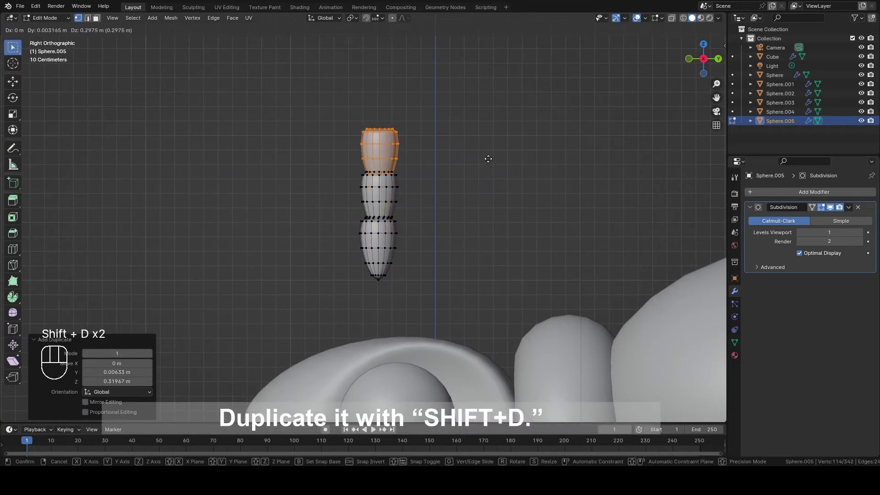
pyautogui.press('r')
pyautogui.click(489, 140)
pyautogui.press('g')
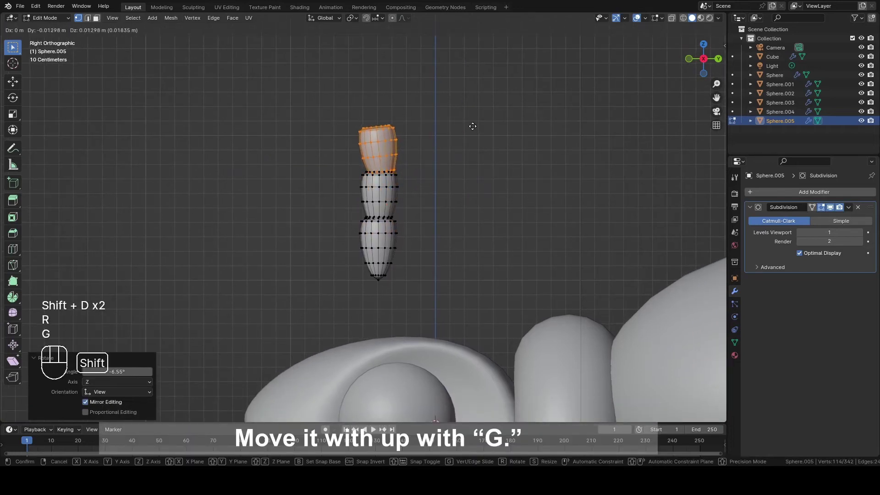
pyautogui.click(473, 126)
# Duplicate the top segment about 0.34 m upward as the fourth, tilt it further forward and seat it on the third.
pyautogui.hotkey('shift', 'd')
pyautogui.click(530, 118)
pyautogui.press('r')
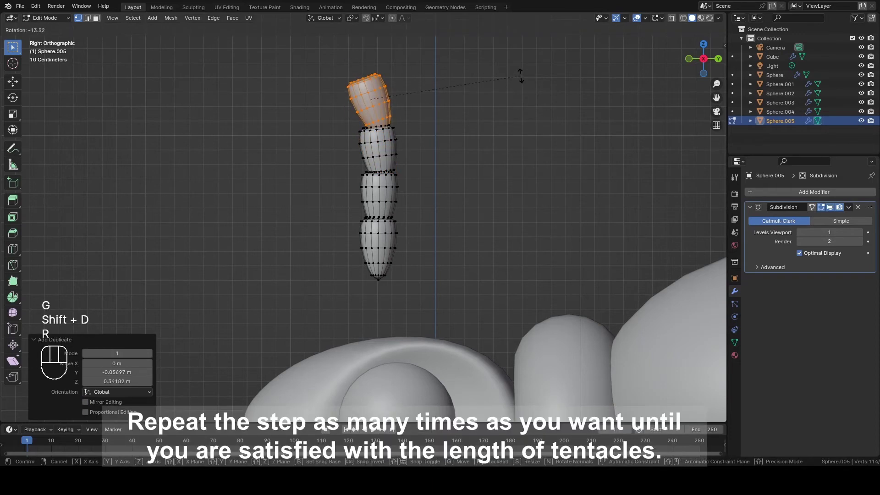
pyautogui.click(521, 76)
pyautogui.press('g')
pyautogui.click(521, 92)
# Add a fifth segment from a duplicate, rotate it -15°, scale it to about 0.94 and fit it to the antenna's end.
pyautogui.keyDown('shift'); pyautogui.moveTo(468, 122); pyautogui.dragTo(495, 147, button='middle'); pyautogui.keyUp('shift')
pyautogui.hotkey('shift', 'd')
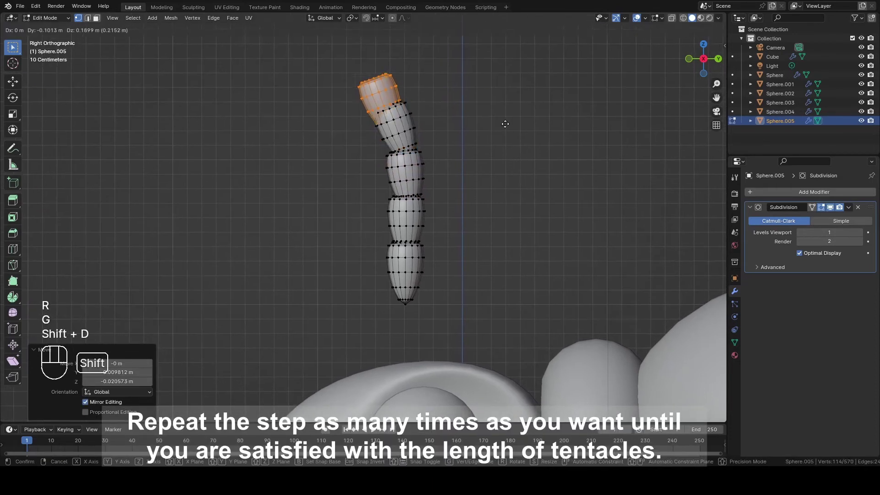
pyautogui.click(513, 122)
pyautogui.press('r')
pyautogui.click(543, 87)
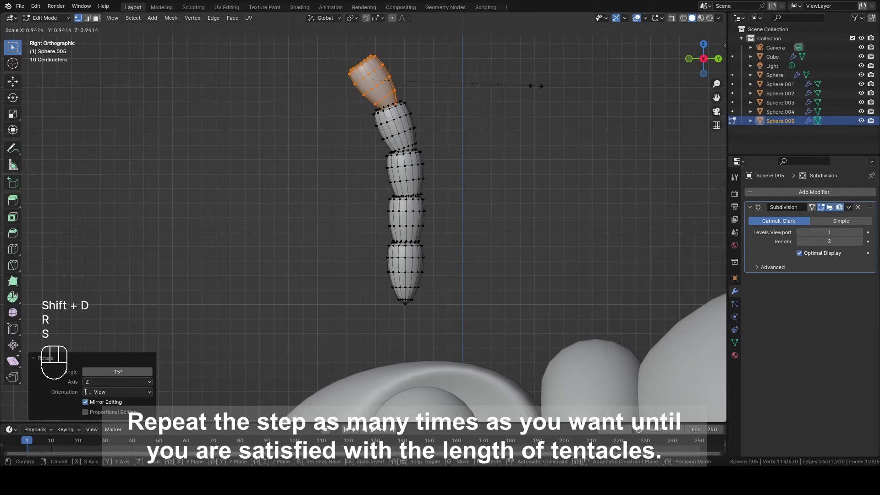
pyautogui.click(536, 87)
pyautogui.press('g')
pyautogui.click(551, 85)
# Duplicate the end segment as the sixth, rotate it about -18.9° and move it into line with the curve.
pyautogui.keyDown('shift'); pyautogui.moveTo(501, 127); pyautogui.dragTo(552, 152, button='middle'); pyautogui.keyUp('shift')
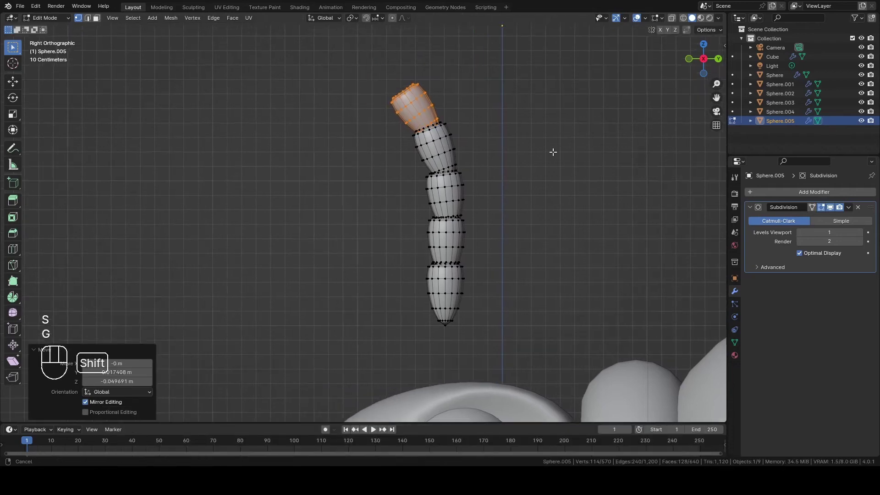
pyautogui.hotkey('shift', 'd')
pyautogui.click(531, 137)
pyautogui.click(551, 96)
pyautogui.press('g')
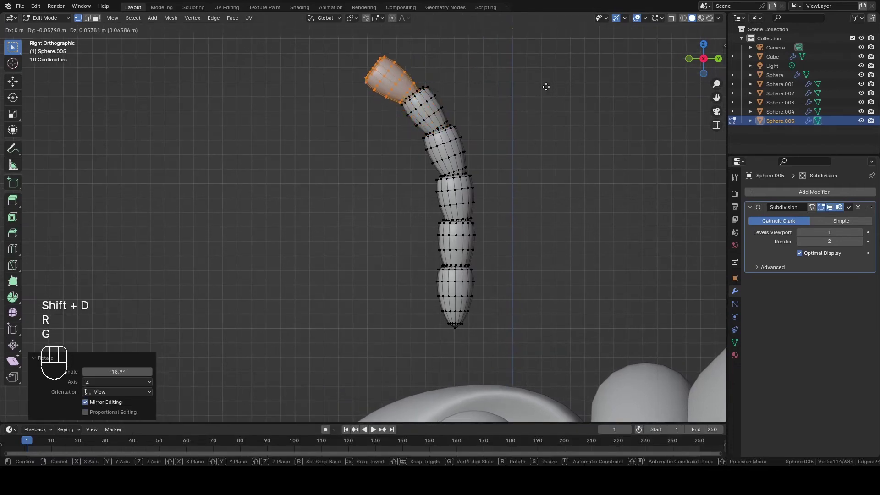
pyautogui.click(595, 96)
# Add a seventh segment from a duplicate, scaled to about 0.959 and rotated forward, joining it to the sixth.
pyautogui.keyDown('shift'); pyautogui.moveTo(542, 131); pyautogui.dragTo(585, 146, button='middle'); pyautogui.keyUp('shift')
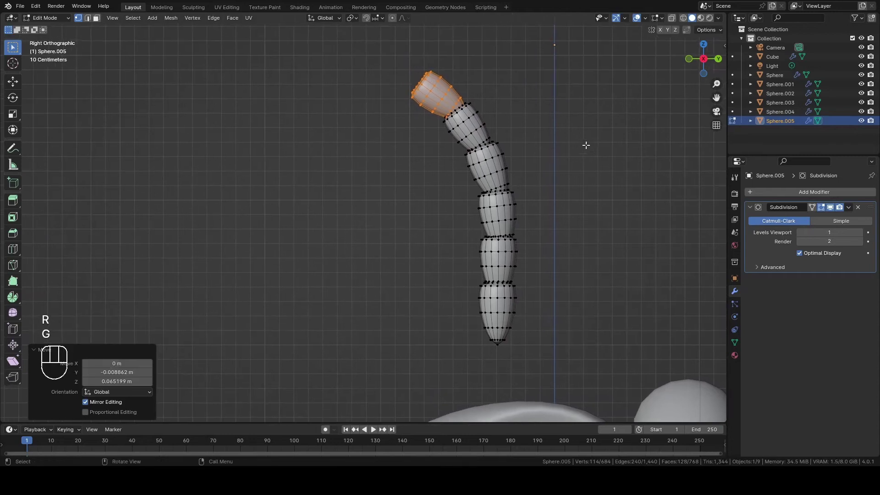
pyautogui.hotkey('shift', 'd')
pyautogui.click(536, 110)
pyautogui.press('s')
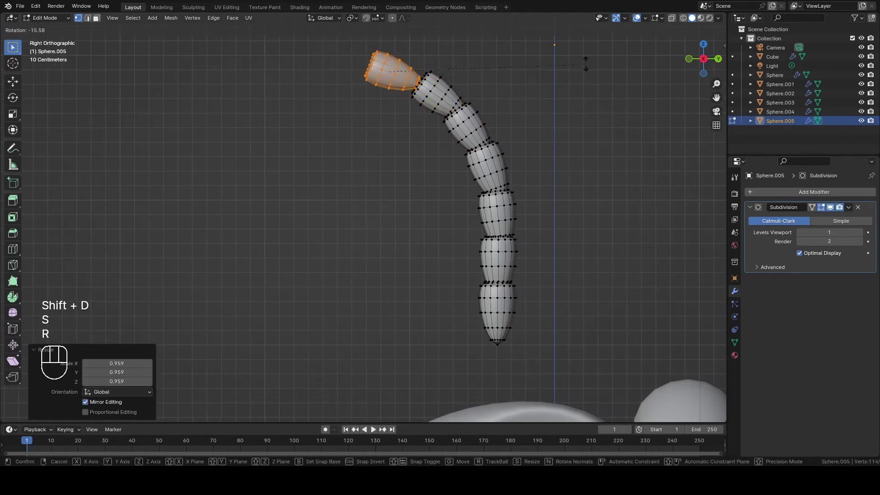
pyautogui.click(594, 60)
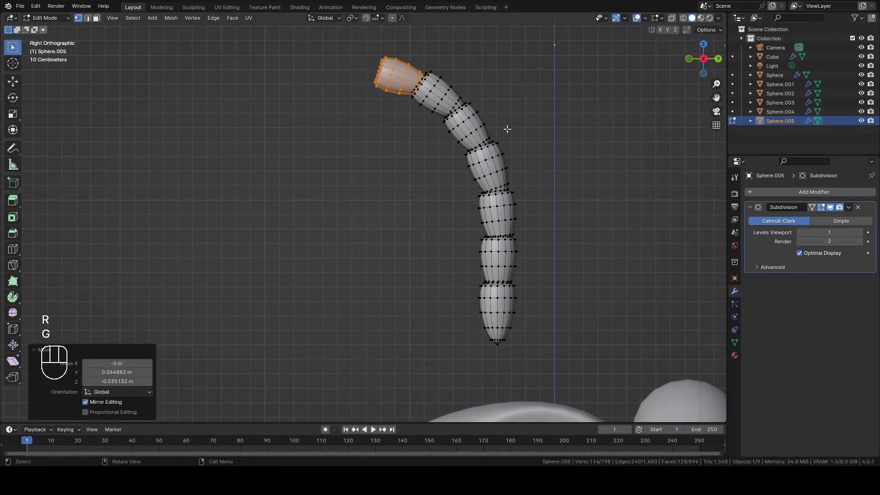
# Duplicate the end segment as the eighth, rotate it about -20.7°, scale it to 0.955 and close the gap to the seventh.
pyautogui.keyDown('shift'); pyautogui.moveTo(513, 128); pyautogui.dragTo(580, 138, button='middle'); pyautogui.keyUp('shift')
pyautogui.hotkey('shift', 'd')
pyautogui.click(525, 129)
pyautogui.click(587, 96)
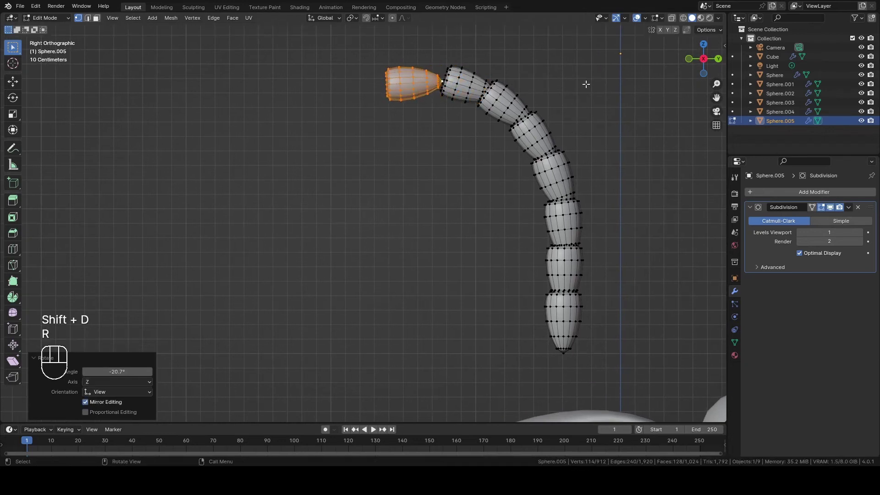
pyautogui.press('s')
pyautogui.click(598, 103)
pyautogui.press('g')
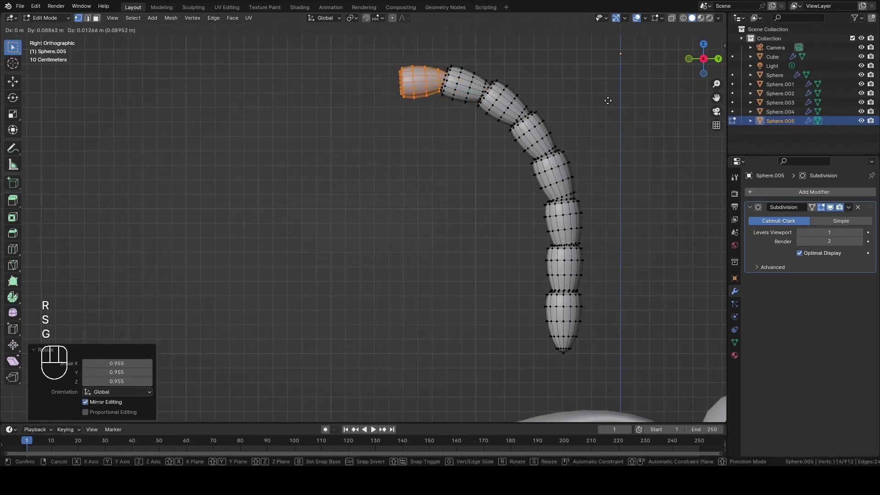
# Add a ninth segment from a duplicate, rotate it about -11.8° and attach it to the eighth.
pyautogui.hotkey('shift', 'd')
pyautogui.click(552, 114)
pyautogui.press('r')
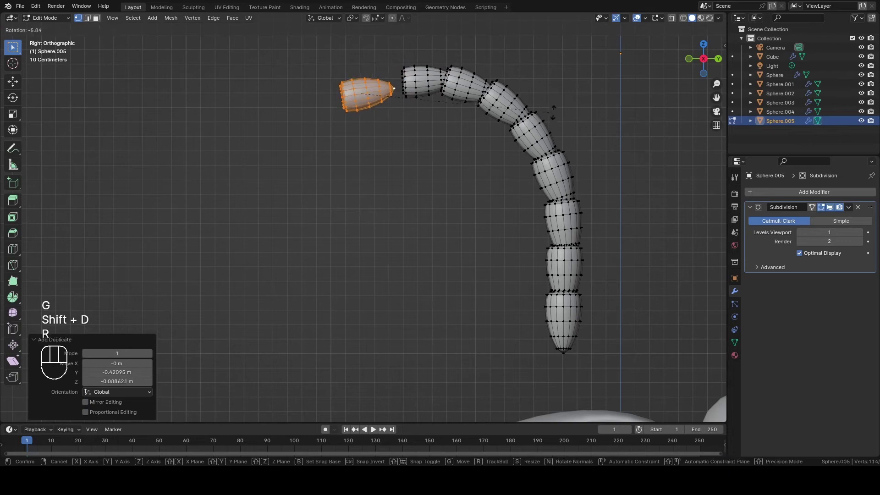
pyautogui.click(552, 91)
pyautogui.press('g')
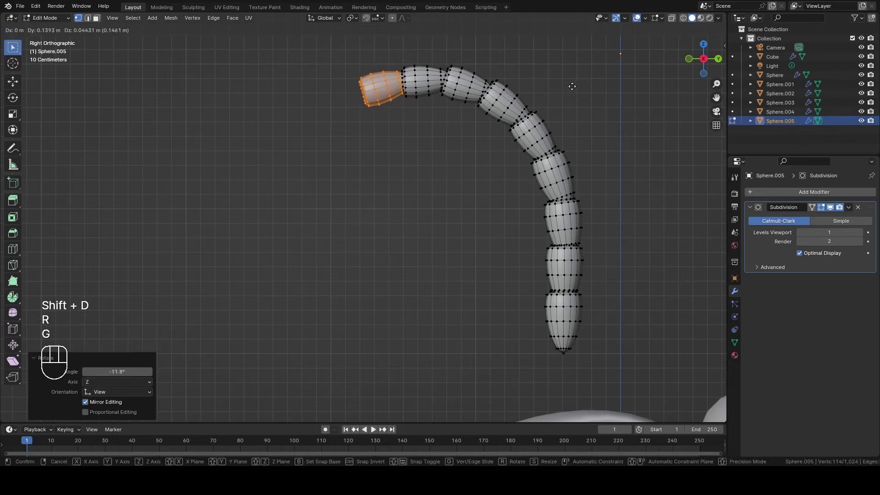
pyautogui.click(566, 103)
# Duplicate the end segment as the tenth, shrink it slightly, rotate it about -5.85° and attach it to the ninth.
pyautogui.keyDown('shift'); pyautogui.moveTo(536, 104); pyautogui.dragTo(576, 95, button='middle'); pyautogui.keyUp('shift')
pyautogui.hotkey('shift', 'd')
pyautogui.click(549, 126)
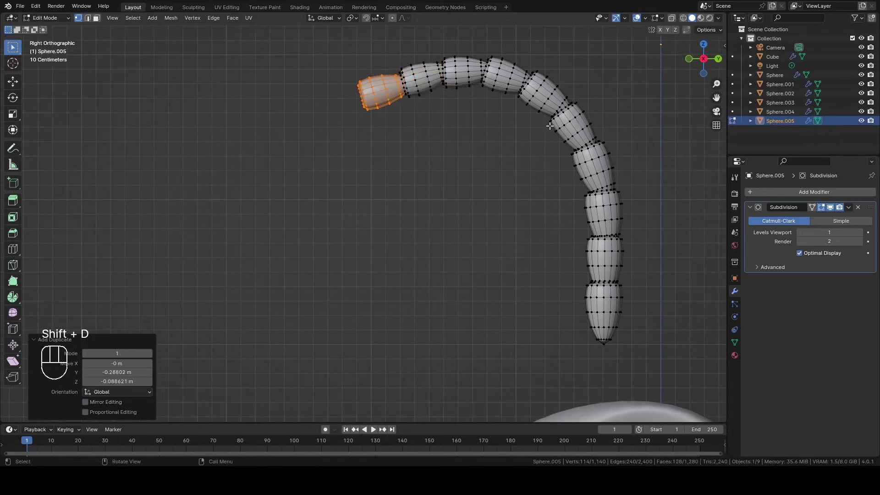
pyautogui.press('s')
pyautogui.click(559, 122)
pyautogui.press('r')
pyautogui.click(554, 107)
pyautogui.press('g')
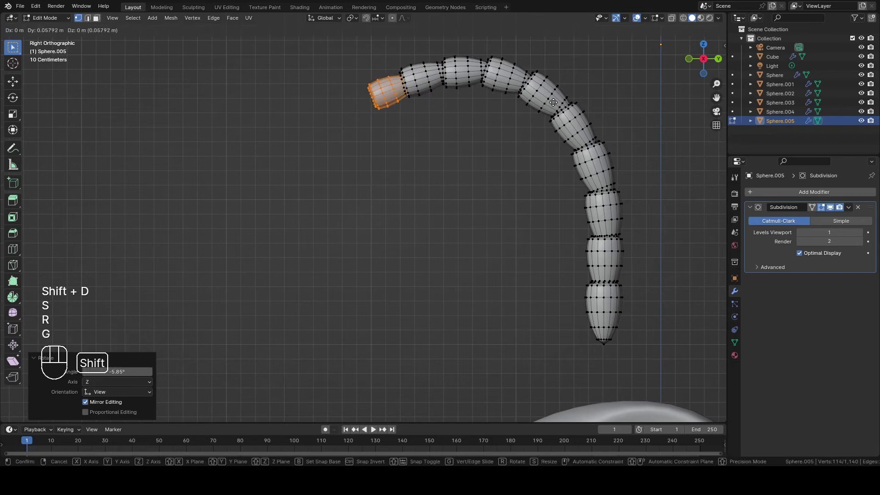
pyautogui.click(522, 100)
# Add an eleventh segment from a duplicate, rotate it about -8.53° and move it against the tenth.
pyautogui.keyDown('shift'); pyautogui.moveTo(503, 116); pyautogui.dragTo(539, 116, button='middle'); pyautogui.keyUp('shift')
pyautogui.hotkey('shift', 'd')
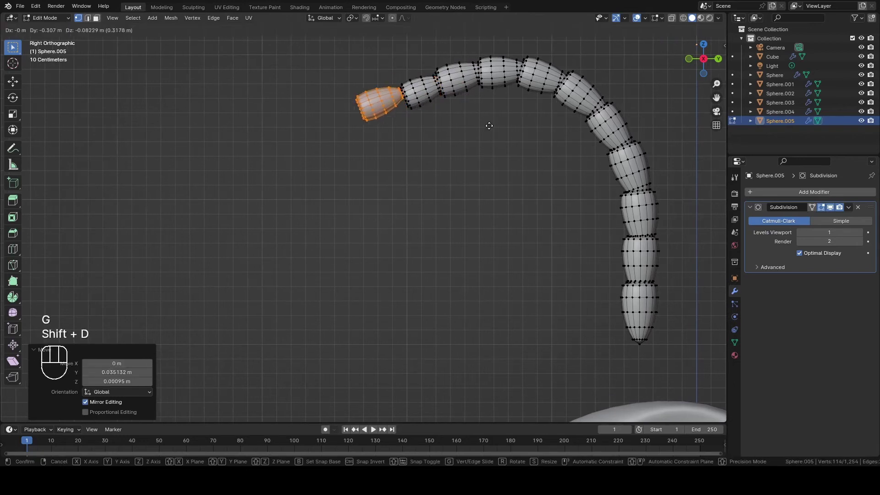
pyautogui.click(518, 127)
pyautogui.press('r')
pyautogui.click(531, 107)
pyautogui.press('g')
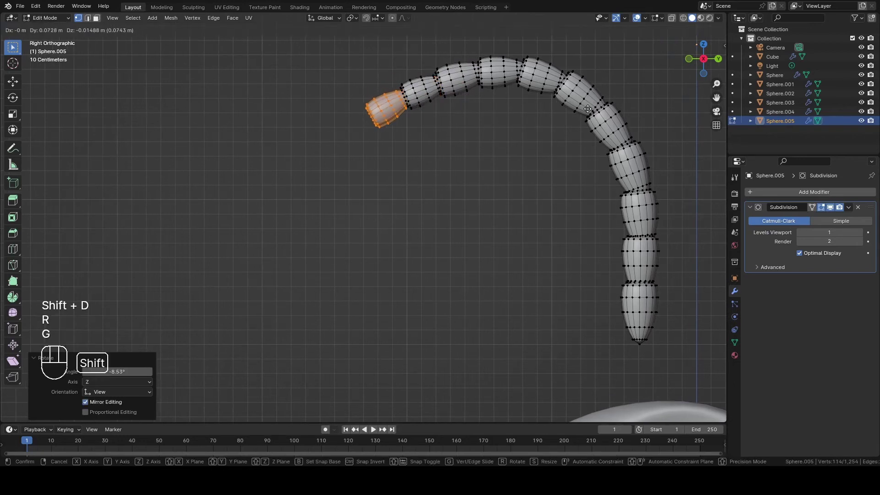
pyautogui.click(587, 109)
# Duplicate the end segment as the twelfth, scale it to about 0.924, rotate it and fit it to the eleventh.
pyautogui.keyDown('shift'); pyautogui.moveTo(515, 136); pyautogui.dragTo(555, 118, button='middle'); pyautogui.keyUp('shift')
pyautogui.hotkey('shift', 'd')
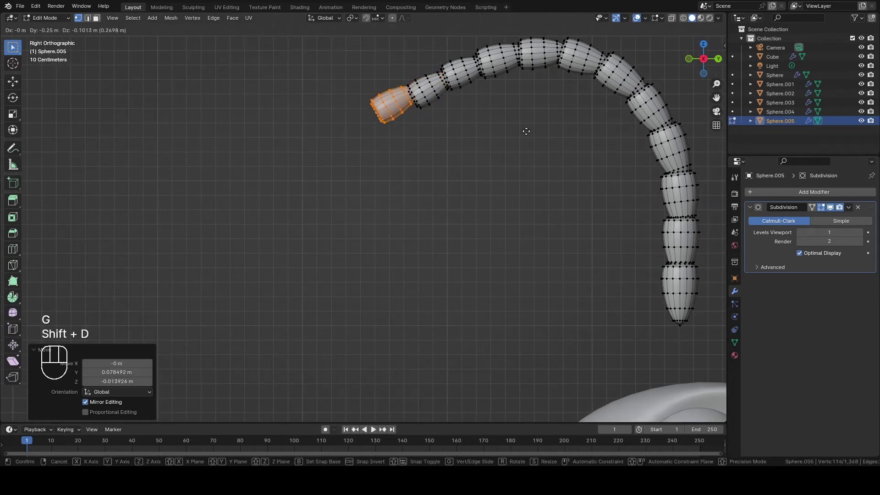
pyautogui.click(556, 137)
pyautogui.press('s')
pyautogui.click(546, 138)
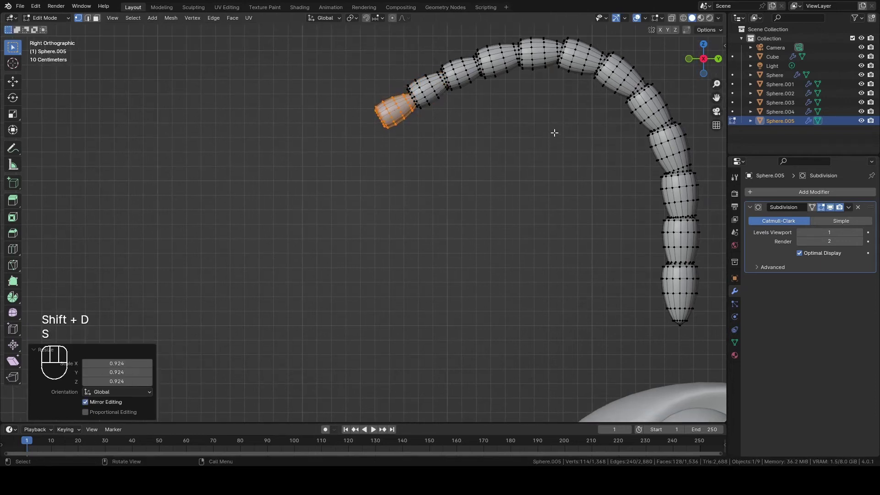
pyautogui.click(562, 114)
pyautogui.press('g')
pyautogui.click(565, 110)
# Add a thirteenth segment from a duplicate, rotating it about 14.9° the opposite way to start the upward bend, and attach it.
pyautogui.keyDown('shift'); pyautogui.moveTo(565, 110); pyautogui.dragTo(577, 144, button='middle'); pyautogui.keyUp('shift')
pyautogui.hotkey('shift', 'd')
pyautogui.click(527, 142)
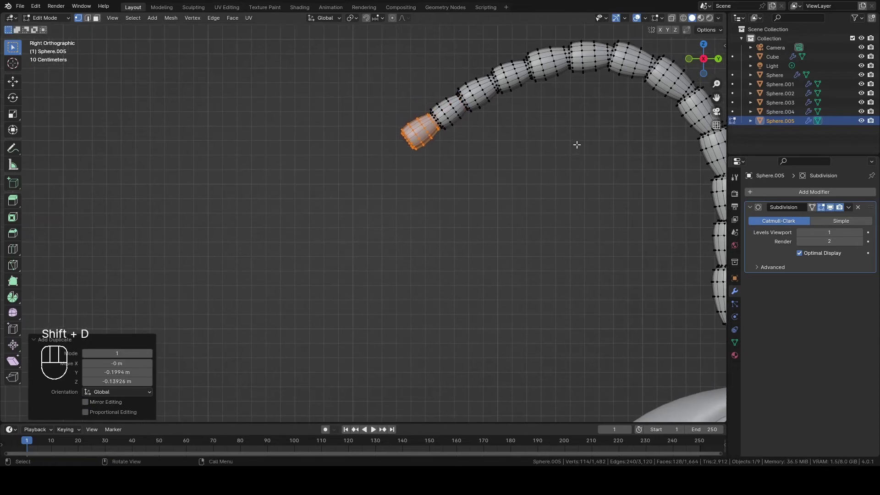
pyautogui.scroll(2, 576, 144)
pyautogui.press('r')
pyautogui.click(520, 146)
pyautogui.press('g')
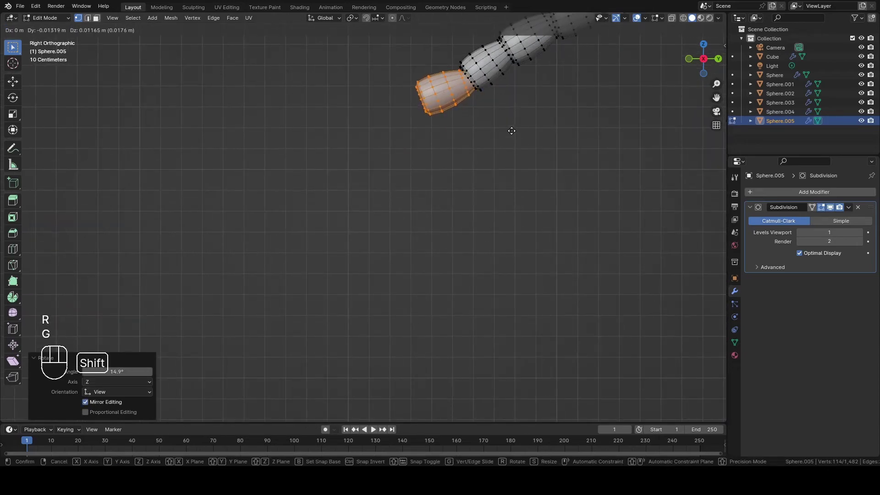
pyautogui.click(514, 133)
# Duplicate the end segment as the fourteenth, rotate it about 11° to flatten the curve and attach it to the thirteenth.
pyautogui.hotkey('shift', 'd')
pyautogui.click(485, 158)
pyautogui.press('r')
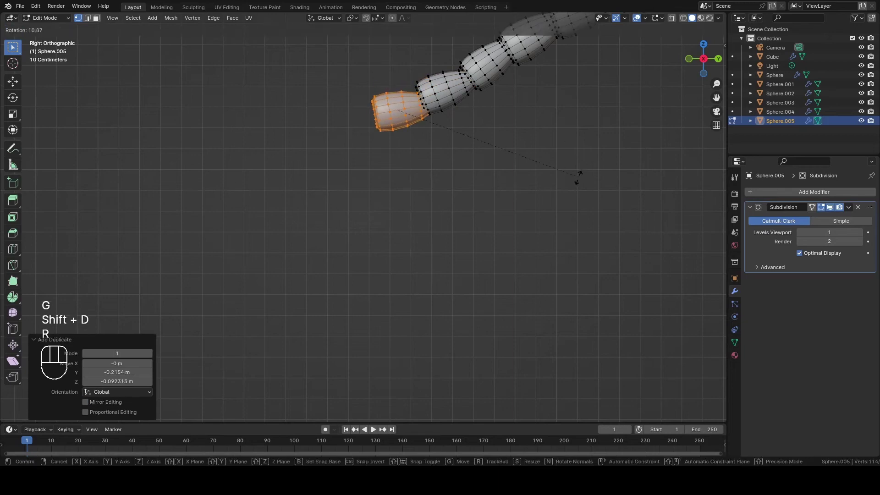
pyautogui.click(578, 177)
pyautogui.press('g')
pyautogui.click(564, 177)
# Add a fifteenth segment from a duplicate, rotate it about 13.9° and align it with the antenna's end.
pyautogui.keyDown('shift'); pyautogui.moveTo(529, 160); pyautogui.dragTo(560, 175, button='middle'); pyautogui.keyUp('shift')
pyautogui.scroll(3, 545, 177)
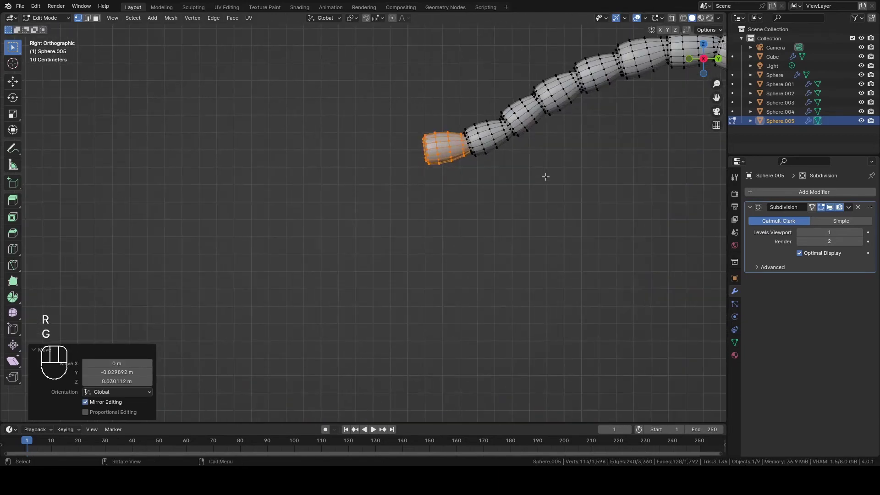
pyautogui.hotkey('shift', 'd')
pyautogui.click(510, 181)
pyautogui.press('r')
pyautogui.click(584, 175)
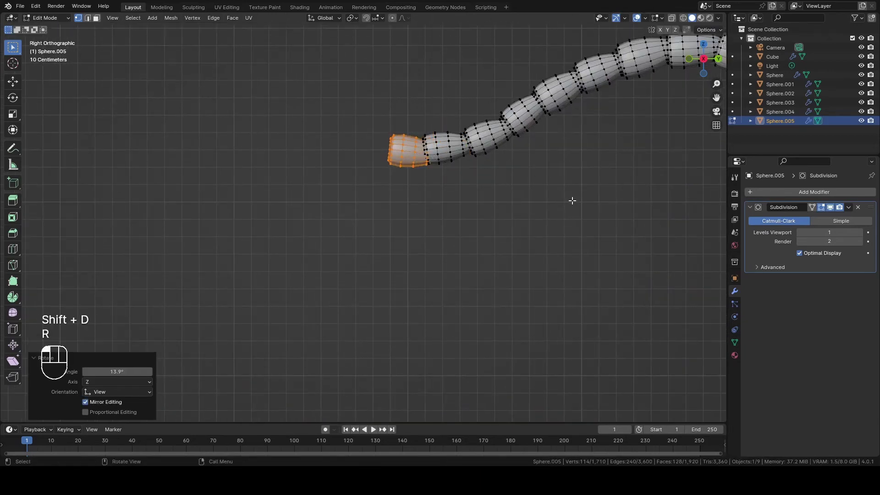
pyautogui.scroll(2, 572, 198)
pyautogui.press('g')
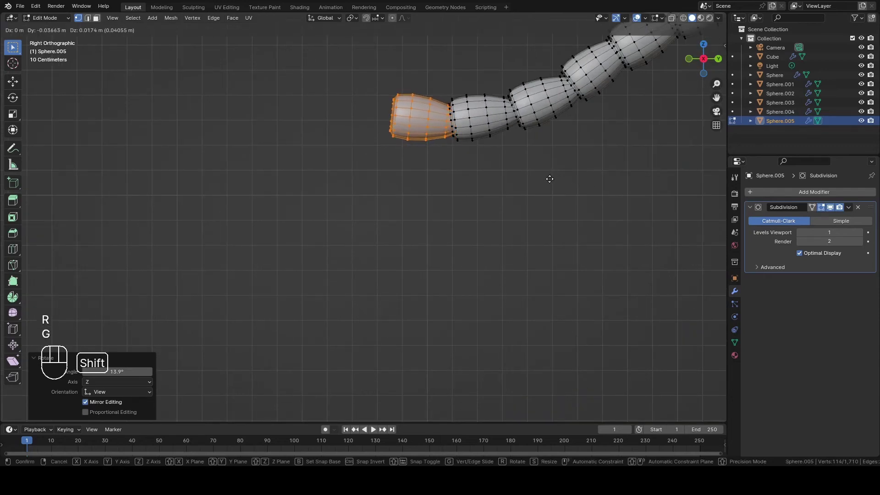
pyautogui.click(550, 179)
# Duplicate the end segment as the sixteenth, rotate it upward, scale it to about 0.895 and join it to the fifteenth.
pyautogui.hotkey('shift', 'd')
pyautogui.click(500, 166)
pyautogui.scroll(-3, 544, 152)
pyautogui.press('r')
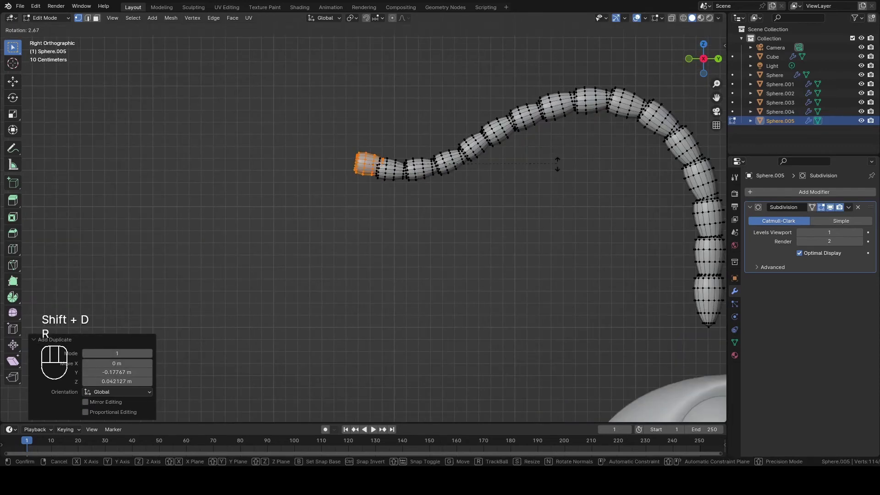
pyautogui.click(540, 196)
pyautogui.press('s')
pyautogui.click(525, 191)
pyautogui.keyDown('shift'); pyautogui.moveTo(524, 190); pyautogui.dragTo(567, 194, button='middle'); pyautogui.keyUp('shift')
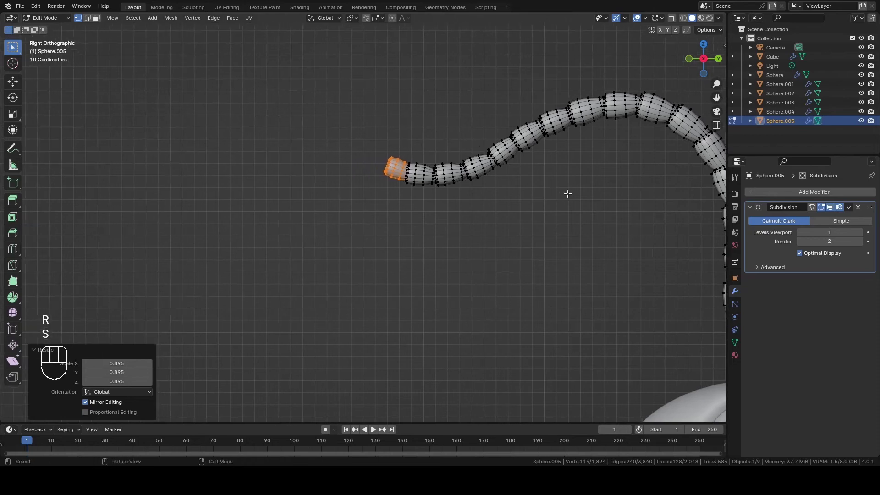
pyautogui.scroll(2, 568, 194)
pyautogui.press('g')
pyautogui.click(563, 196)
# Add a seventeenth segment from a duplicate, rotate it further upward, scale it to about 0.867 and attach it to the sixteenth.
pyautogui.hotkey('shift', 'd')
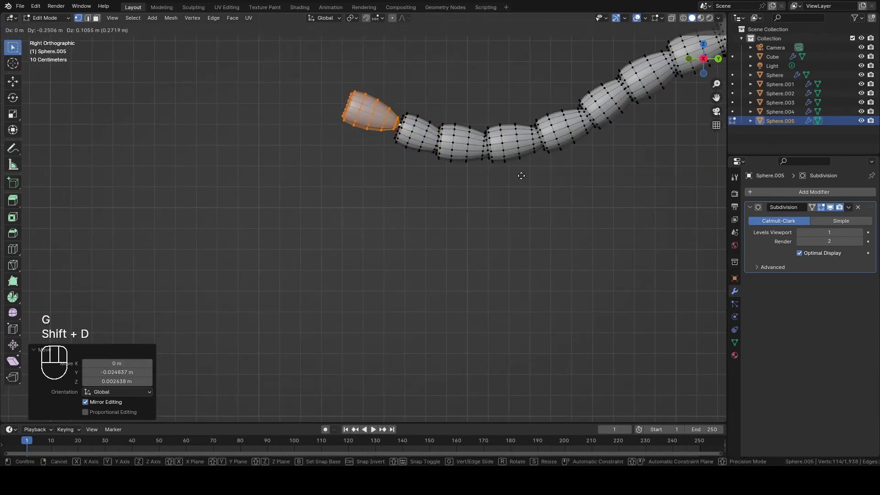
pyautogui.click(521, 177)
pyautogui.press('r')
pyautogui.click(541, 205)
pyautogui.press('s')
pyautogui.click(516, 193)
pyautogui.press('g')
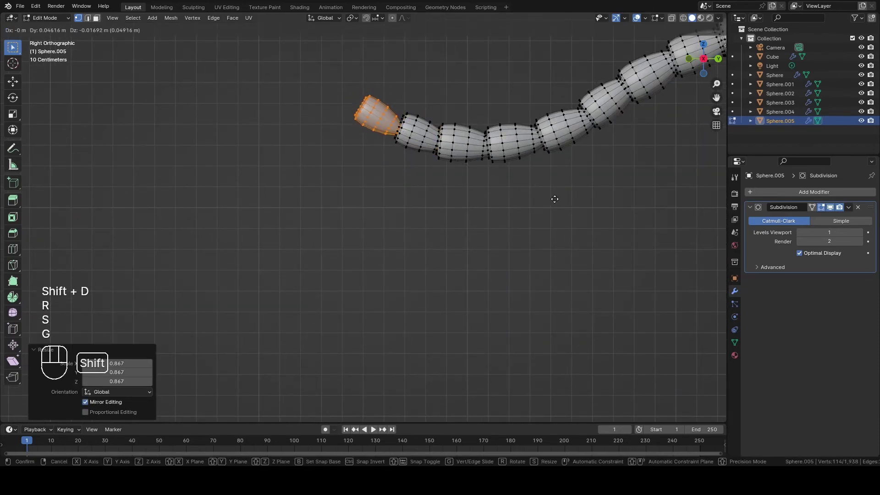
pyautogui.click(605, 215)
# Cap the antenna with a last duplicate flipped so its point faces outward, scaled to about 0.738, and return to Object Mode.
pyautogui.hotkey('shift', 'd')
pyautogui.scroll(3, 573, 234)
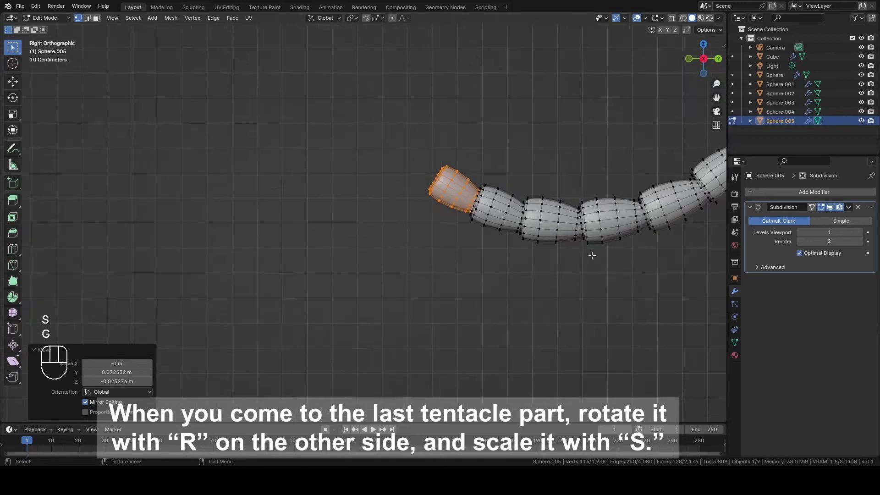
pyautogui.click(527, 174)
pyautogui.press('r')
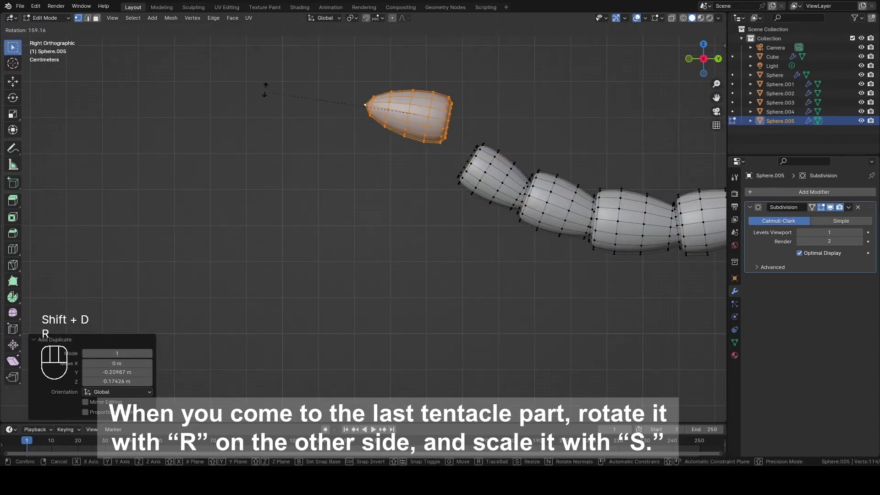
pyautogui.click(505, 96)
pyautogui.press('s')
pyautogui.click(580, 119)
pyautogui.press('g')
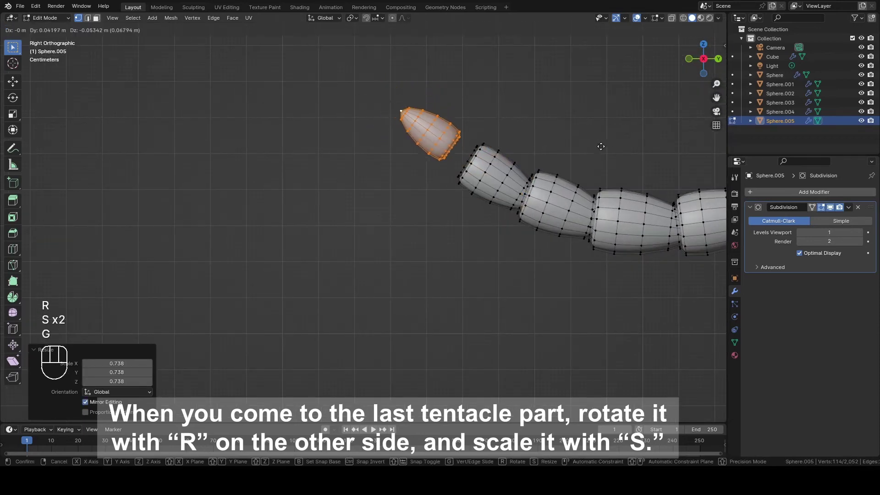
pyautogui.click(629, 170)
pyautogui.press('Tab')
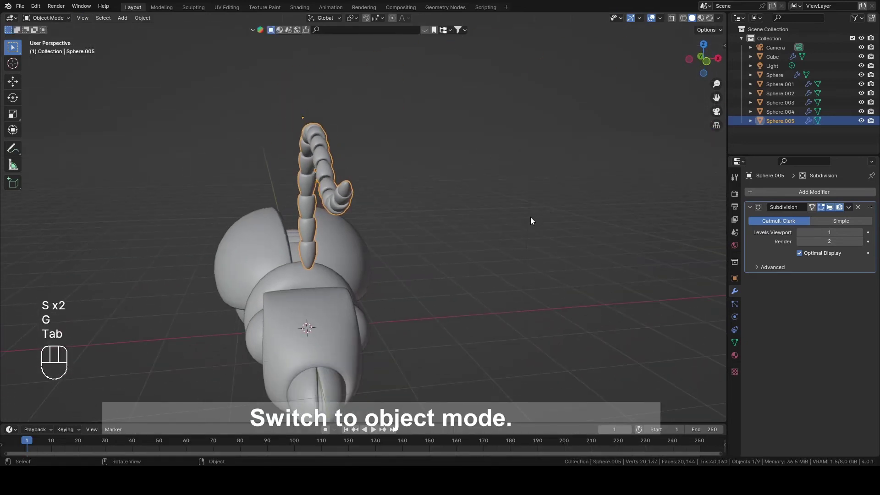
# In right orthographic view, scale the antenna to about 0.608 and lower it so its base sits on the head.
pyautogui.moveTo(408, 219); pyautogui.dragTo(610, 148, button='middle')
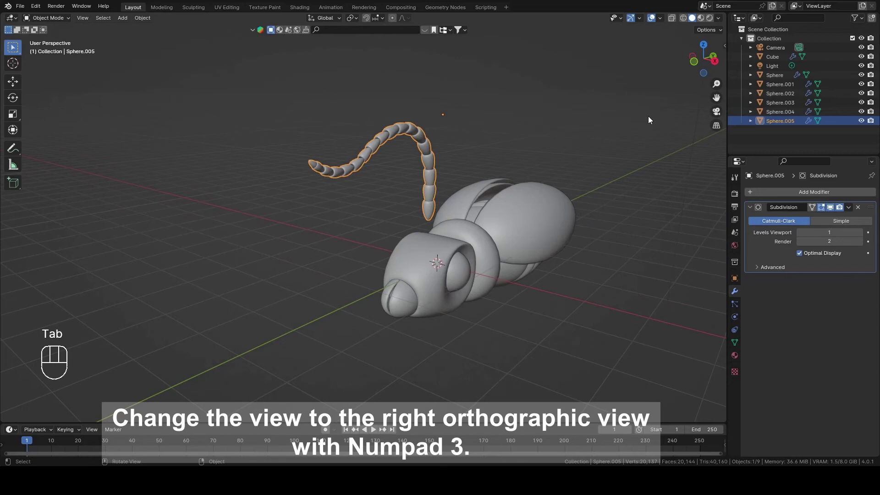
pyautogui.click(713, 61)
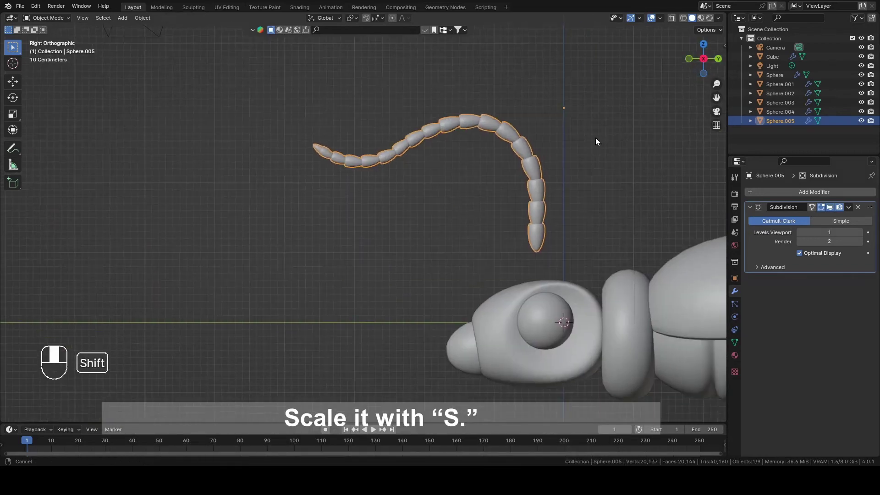
pyautogui.keyDown('shift'); pyautogui.moveTo(596, 141); pyautogui.dragTo(493, 98, button='middle'); pyautogui.keyUp('shift')
pyautogui.press('s')
pyautogui.click(556, 138)
pyautogui.press('g')
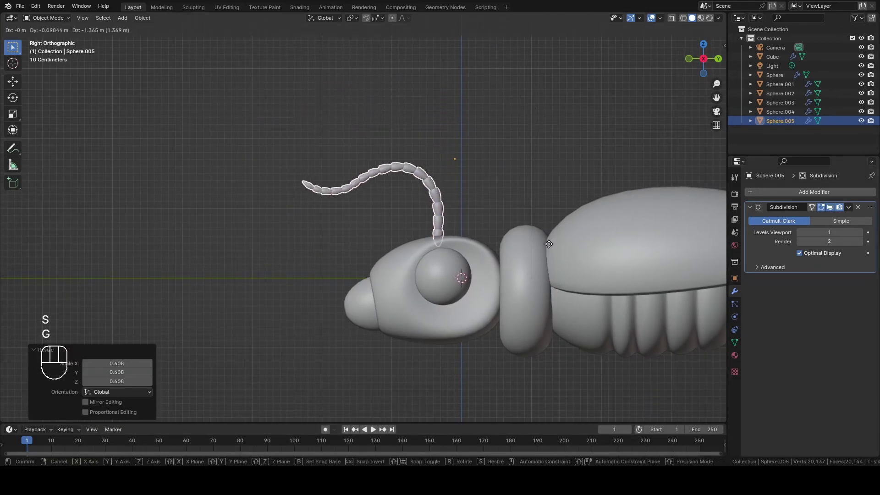
pyautogui.click(535, 230)
# Turn the antenna outward about Z by about 21.5° and another 8.67°, and shift it sideways on the head.
pyautogui.moveTo(395, 232); pyautogui.dragTo(521, 254, button='middle')
pyautogui.press('r')
pyautogui.press('z')
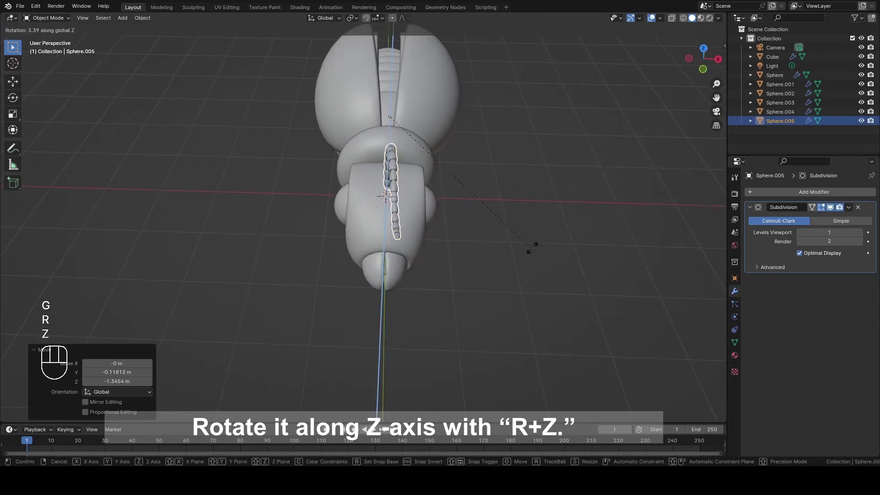
pyautogui.click(571, 209)
pyautogui.keyDown('shift'); pyautogui.moveTo(565, 210); pyautogui.dragTo(561, 212, button='middle'); pyautogui.keyUp('shift')
pyautogui.press('g')
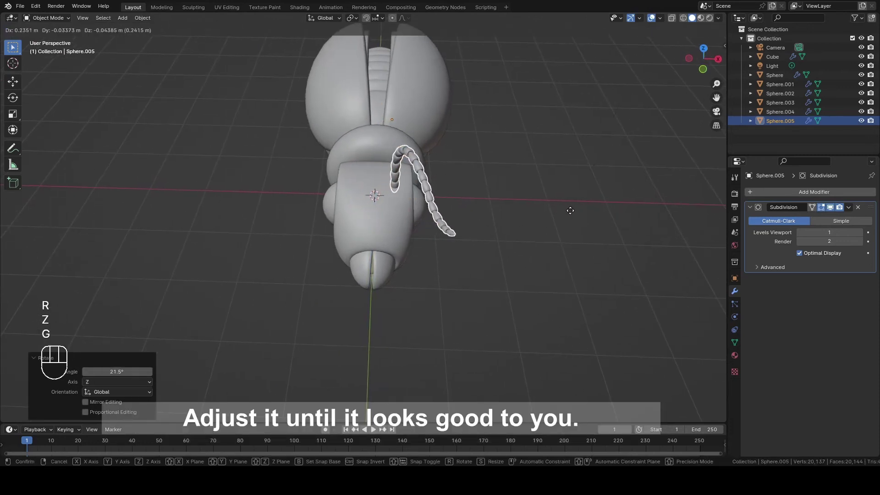
pyautogui.click(573, 209)
pyautogui.press('r')
pyautogui.press('z')
pyautogui.click(599, 186)
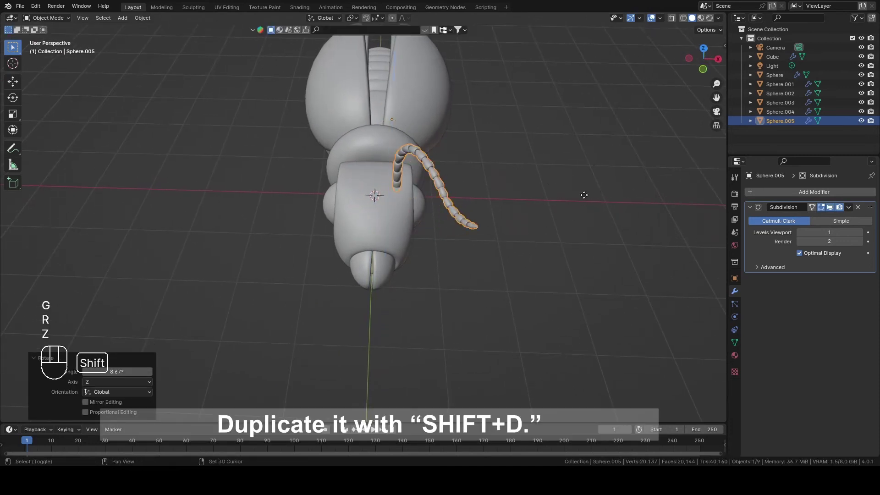
# Duplicate the antenna along X, rotate the copy about Z to mirror the first, and align it on the opposite side.
pyautogui.hotkey('shift', 'd')
pyautogui.press('x')
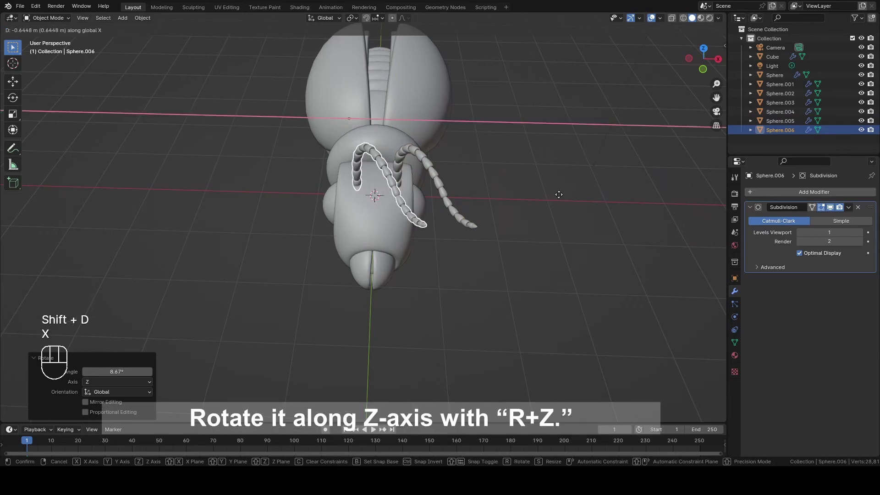
pyautogui.click(559, 194)
pyautogui.press('r')
pyautogui.press('z')
pyautogui.click(374, 254)
pyautogui.press('g')
pyautogui.press('x')
pyautogui.click(438, 246)
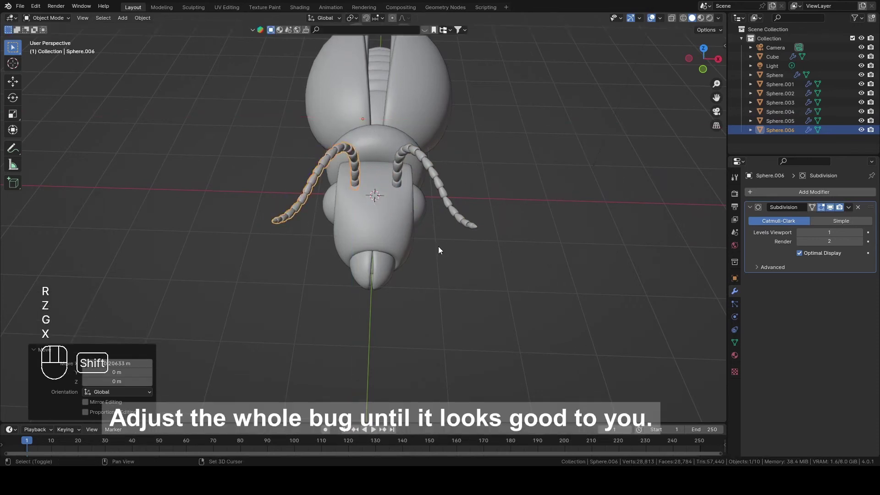
# Tilt both antennae together about X, shift them along Y on the head, and deselect them.
pyautogui.moveTo(438, 246); pyautogui.dragTo(564, 176, button='middle')
pyautogui.keyDown('shift'); pyautogui.click(366, 166); pyautogui.keyUp('shift')
pyautogui.press('r')
pyautogui.press('x')
pyautogui.click(540, 141)
pyautogui.press('g')
pyautogui.press('x')
pyautogui.press('y')
pyautogui.click(523, 144)
pyautogui.click(641, 82)
# Scale the middle segment along Y and to about 0.899 overall, and move it along Y against the rear body.
pyautogui.scroll(-4, 504, 151)
pyautogui.moveTo(375, 202); pyautogui.dragTo(412, 198, button='middle')
pyautogui.click(379, 189)
pyautogui.press('s')
pyautogui.press('y')
pyautogui.click(522, 178)
pyautogui.press('s')
pyautogui.click(507, 177)
pyautogui.press('g')
pyautogui.press('y')
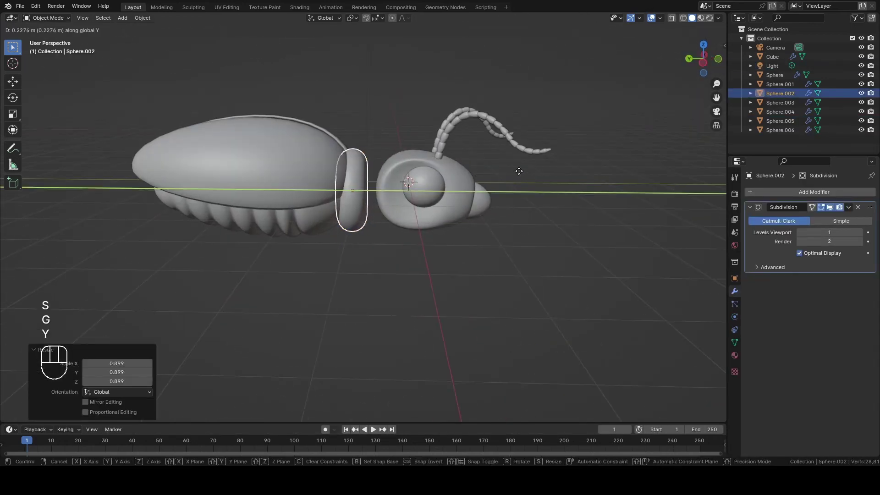
pyautogui.click(518, 172)
# Move the head, eyes, front piece and both antennae together about 0.469 m along Y toward the middle segment.
pyautogui.click(447, 161)
pyautogui.keyDown('shift'); pyautogui.click(425, 181); pyautogui.keyUp('shift')
pyautogui.keyDown('shift'); pyautogui.click(467, 213); pyautogui.keyUp('shift')
pyautogui.keyDown('shift'); pyautogui.click(476, 158); pyautogui.keyUp('shift')
pyautogui.keyDown('shift'); pyautogui.click(513, 143); pyautogui.keyUp('shift')
pyautogui.press('g')
pyautogui.press('y')
pyautogui.click(532, 175)
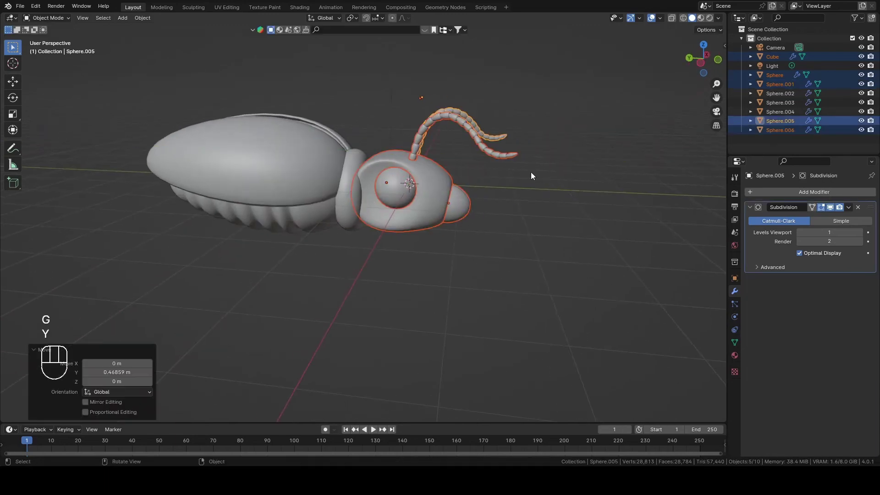
# Rescale the middle segment along Y and shift it along Y between head and rear body, and deselect it.
pyautogui.click(349, 184)
pyautogui.scroll(3, 538, 200)
pyautogui.moveTo(569, 179)
pyautogui.mouseDown(button='middle')
pyautogui.moveTo(538, 200)
pyautogui.moveTo(528, 191)
pyautogui.moveTo(564, 193)
pyautogui.mouseUp(button='middle')
pyautogui.press('s')
pyautogui.press('y')
pyautogui.press('x')
pyautogui.press('Escape')
pyautogui.press('s')
pyautogui.press('y')
pyautogui.click(557, 192)
pyautogui.press('g')
pyautogui.press('y')
pyautogui.click(552, 191)
pyautogui.scroll(-4, 527, 247)
pyautogui.click(506, 288)
# Add a UV sphere and move it about 3.21 m up along Z, above the bug.
pyautogui.moveTo(505, 287); pyautogui.dragTo(355, 215, button='middle')
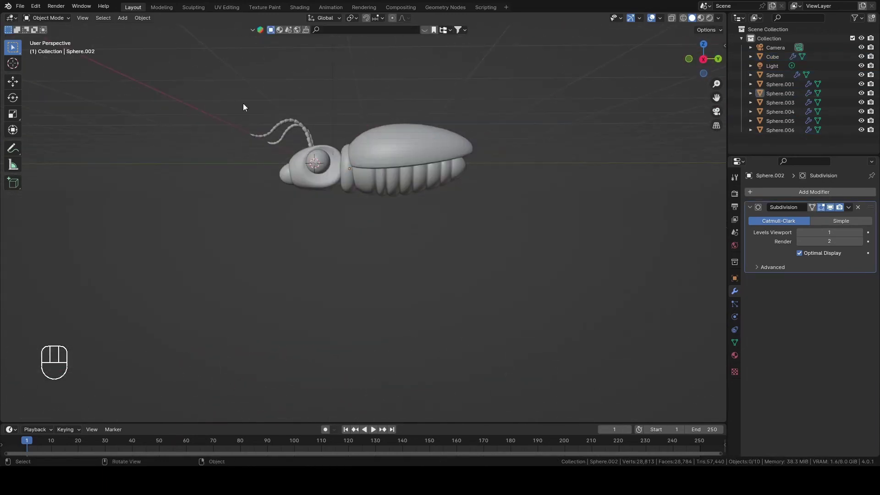
pyautogui.click(122, 18)
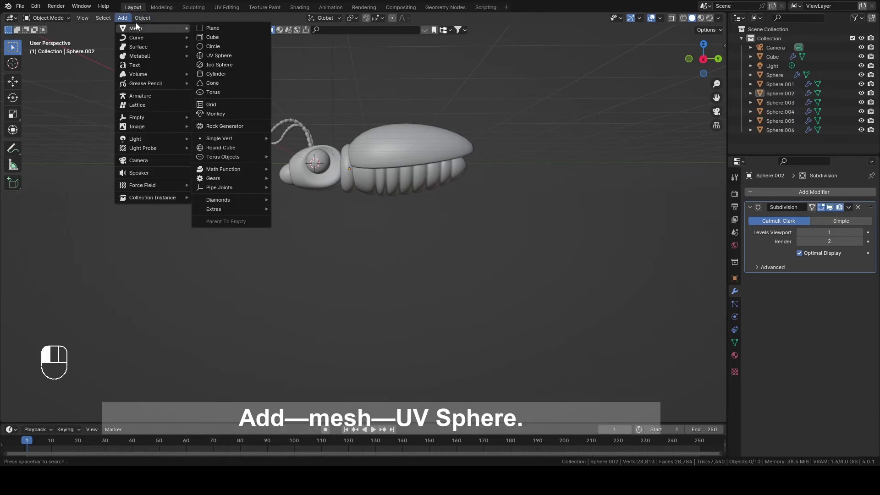
pyautogui.click(126, 19)
pyautogui.click(125, 19)
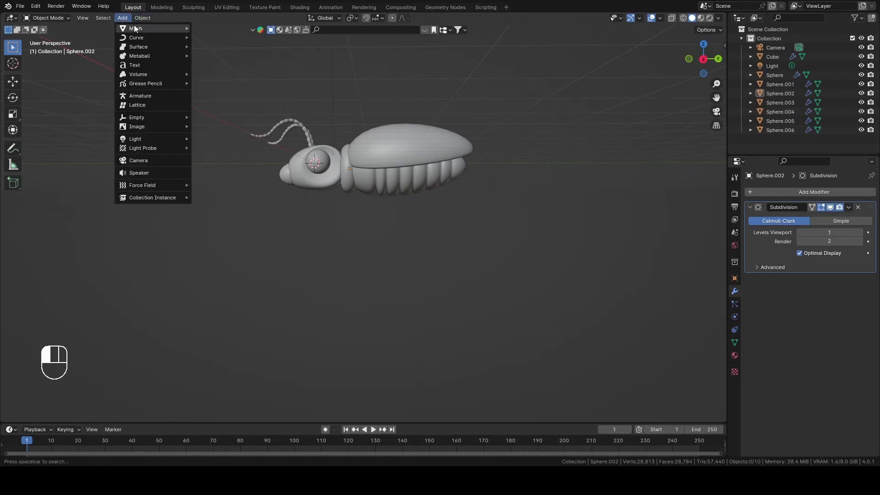
pyautogui.moveTo(134, 28)
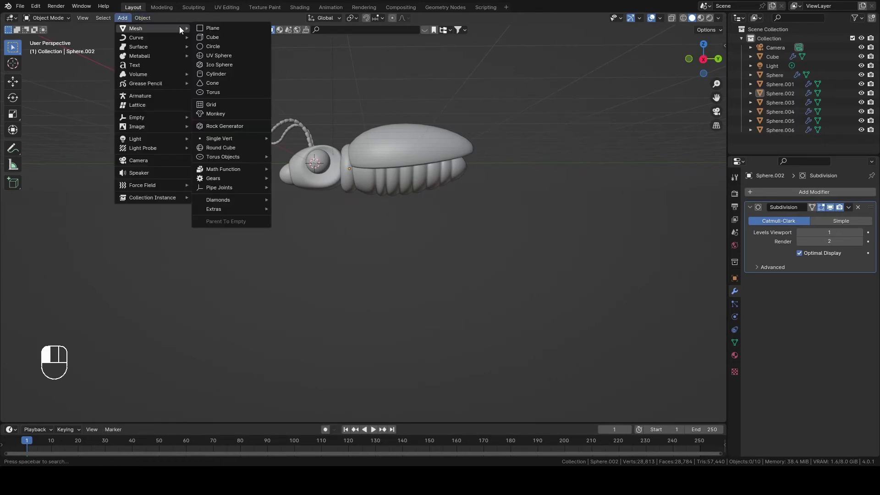
pyautogui.click(230, 56)
pyautogui.moveTo(232, 59); pyautogui.dragTo(381, 211, button='middle')
pyautogui.press('g')
pyautogui.press('z')
pyautogui.click(421, 109)
# Stretch the new sphere's mesh along Z in Edit Mode into a tall, elongated shape.
pyautogui.keyDown('shift'); pyautogui.moveTo(458, 126); pyautogui.dragTo(480, 182, button='middle'); pyautogui.keyUp('shift')
pyautogui.click(712, 65)
pyautogui.keyDown('shift'); pyautogui.moveTo(512, 129); pyautogui.dragTo(585, 158, button='middle'); pyautogui.keyUp('shift')
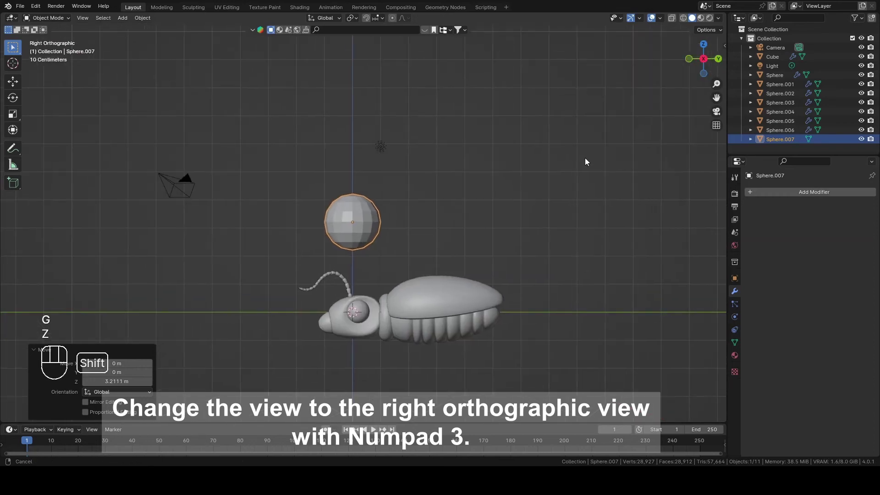
pyautogui.scroll(3, 533, 194)
pyautogui.keyDown('shift'); pyautogui.moveTo(453, 213); pyautogui.dragTo(460, 194, button='middle'); pyautogui.keyUp('shift')
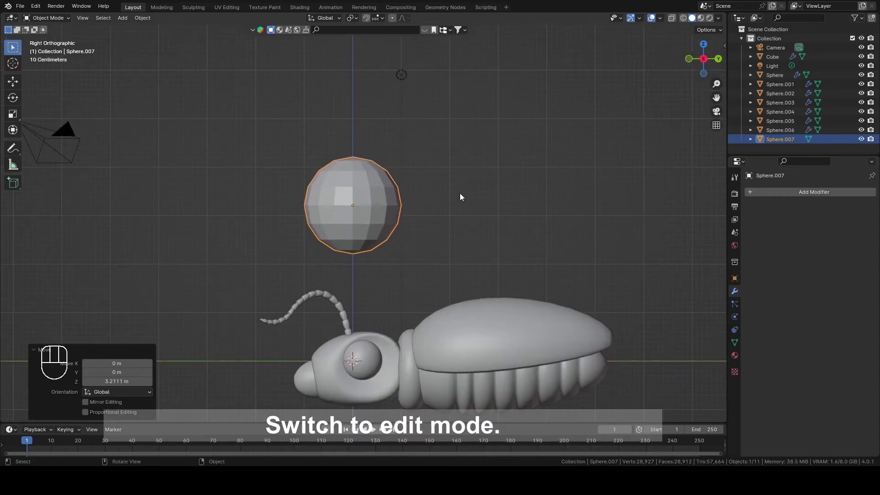
pyautogui.press('Tab')
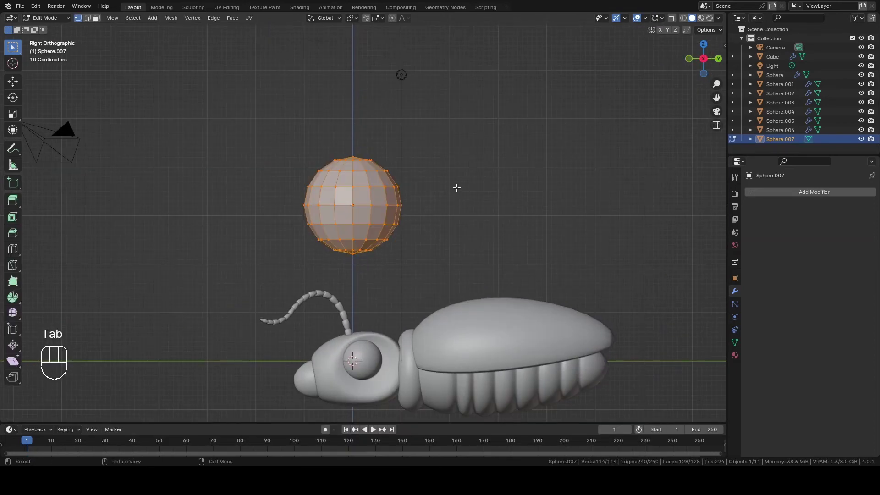
pyautogui.moveTo(456, 186); pyautogui.dragTo(468, 194, button='middle')
pyautogui.press('s')
pyautogui.press('z')
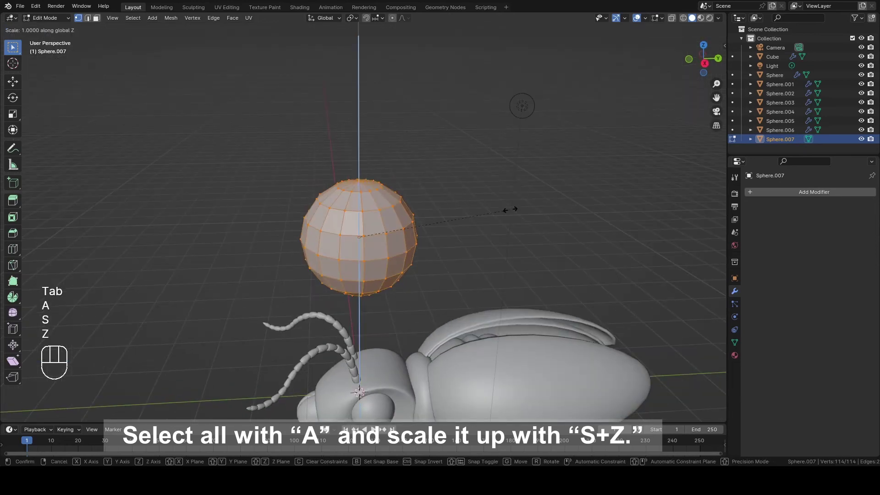
pyautogui.click(674, 194)
# With smooth proportional editing sized about 1.331, move the top vertex about 1.17 m down along Z.
pyautogui.click(360, 118)
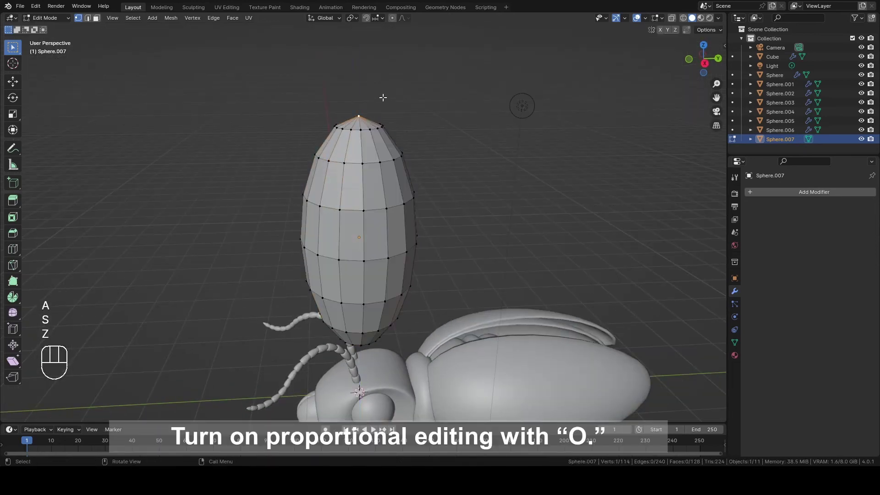
pyautogui.press('g')
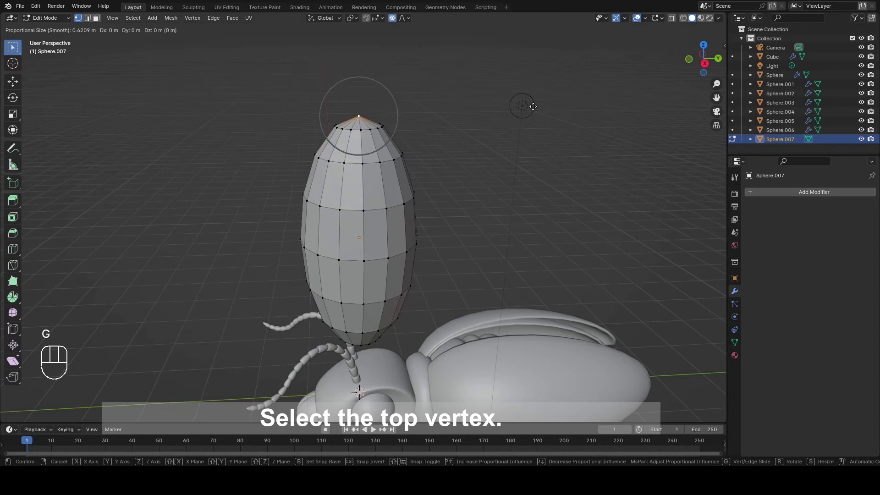
pyautogui.press('z')
pyautogui.scroll(-1, 540, 149)
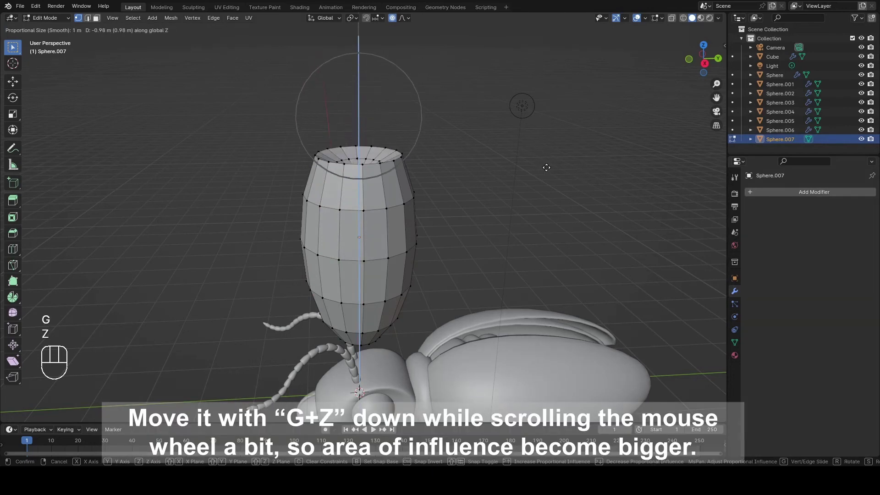
pyautogui.scroll(-3, 547, 172)
pyautogui.click(551, 177)
# Return to Object Mode, shade the elongated shape smooth and add a Subdivision Surface modifier.
pyautogui.keyDown('shift'); pyautogui.moveTo(479, 234); pyautogui.dragTo(452, 120, button='middle'); pyautogui.keyUp('shift')
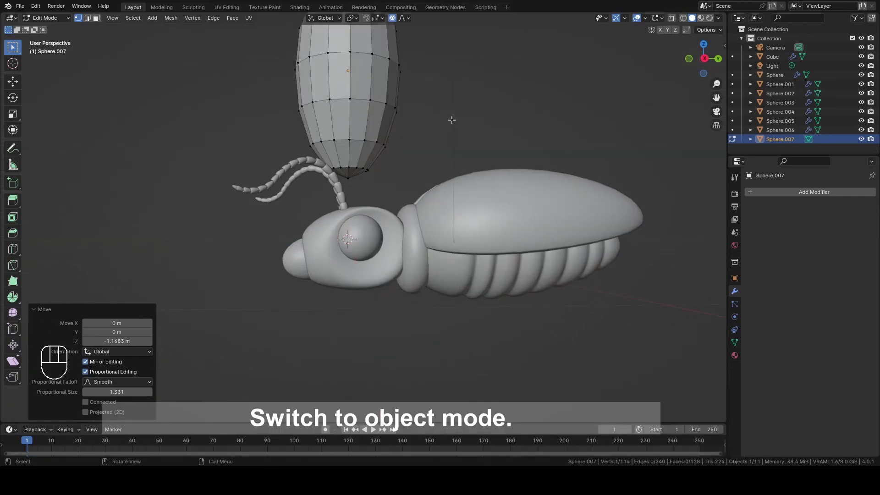
pyautogui.press('Tab')
pyautogui.rightClick(422, 107)
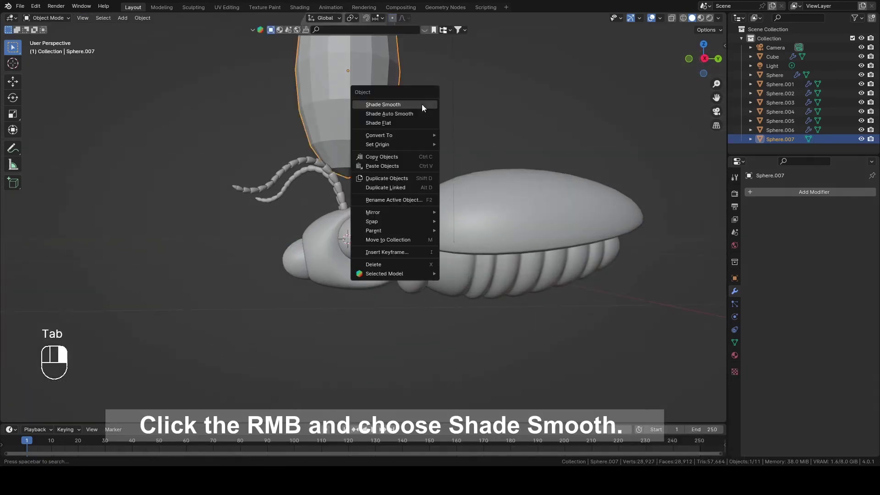
pyautogui.click(422, 105)
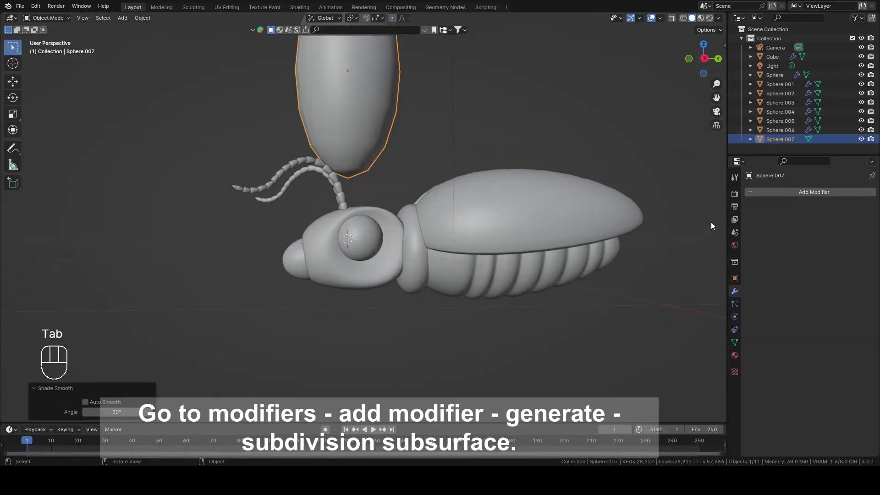
pyautogui.click(806, 192)
pyautogui.moveTo(800, 194)
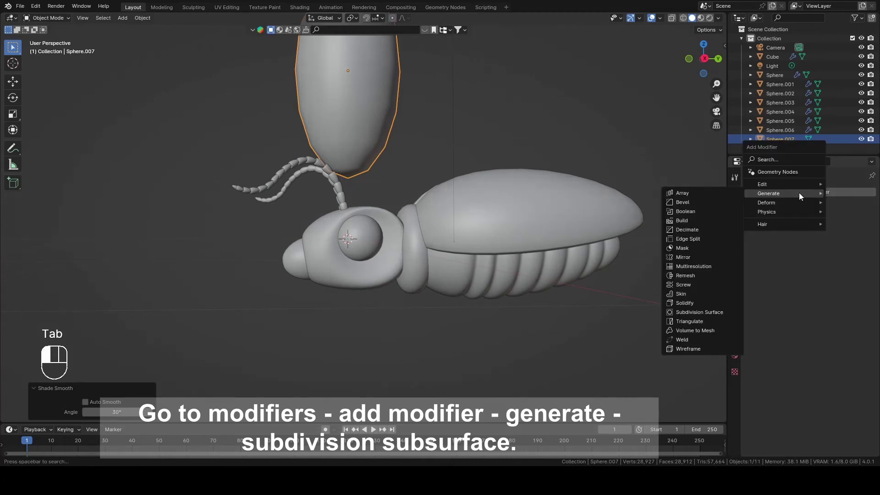
pyautogui.click(700, 312)
# Move the smoothed shape farther up along Z, away from the bug, in right orthographic view.
pyautogui.keyDown('shift'); pyautogui.moveTo(484, 156); pyautogui.dragTo(474, 255, button='middle'); pyautogui.keyUp('shift')
pyautogui.click(703, 61)
pyautogui.keyDown('shift'); pyautogui.moveTo(413, 184); pyautogui.dragTo(421, 216, button='middle'); pyautogui.keyUp('shift')
pyautogui.press('g')
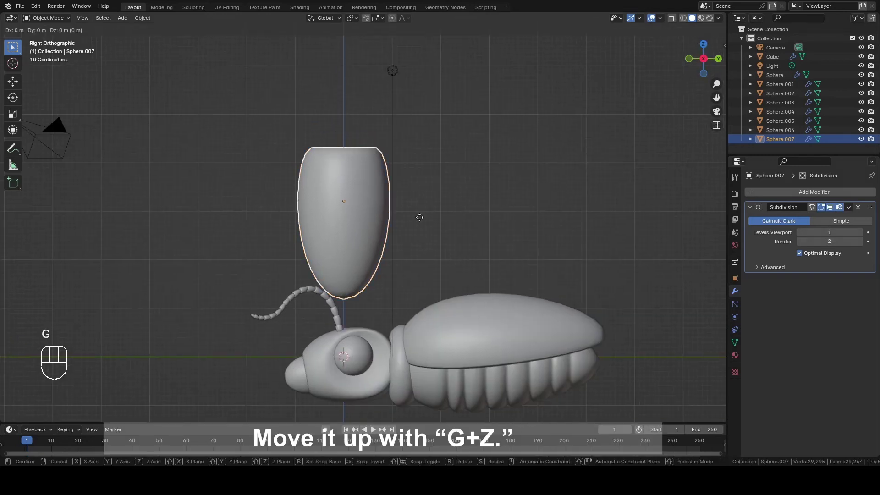
pyautogui.press('z')
pyautogui.click(421, 129)
# Pull the shape's bottom vertex about 3.70 m down along Z with a proportional size of about 3.138.
pyautogui.keyDown('shift'); pyautogui.moveTo(422, 137); pyautogui.dragTo(439, 159, button='middle'); pyautogui.keyUp('shift')
pyautogui.scroll(1, 431, 226)
pyautogui.press('Tab')
pyautogui.click(341, 244)
pyautogui.scroll(-2, 408, 224)
pyautogui.press('g')
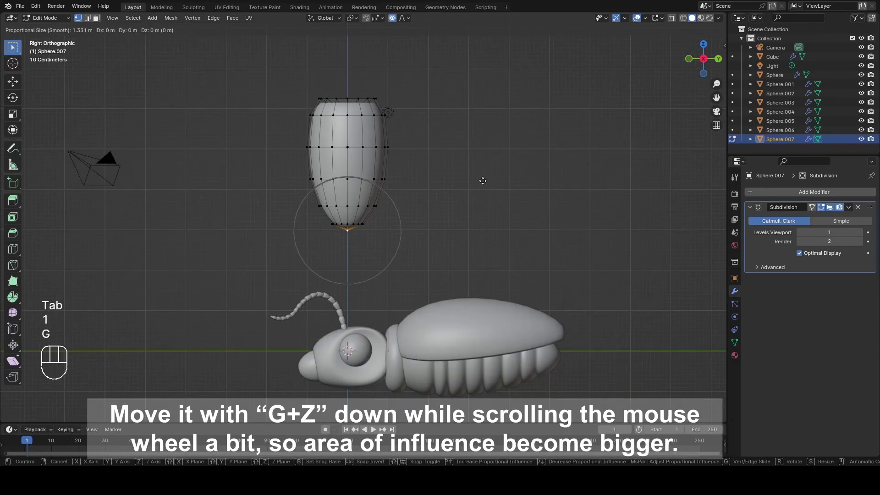
pyautogui.press('z')
pyautogui.scroll(-2, 486, 211)
pyautogui.scroll(-2, 493, 233)
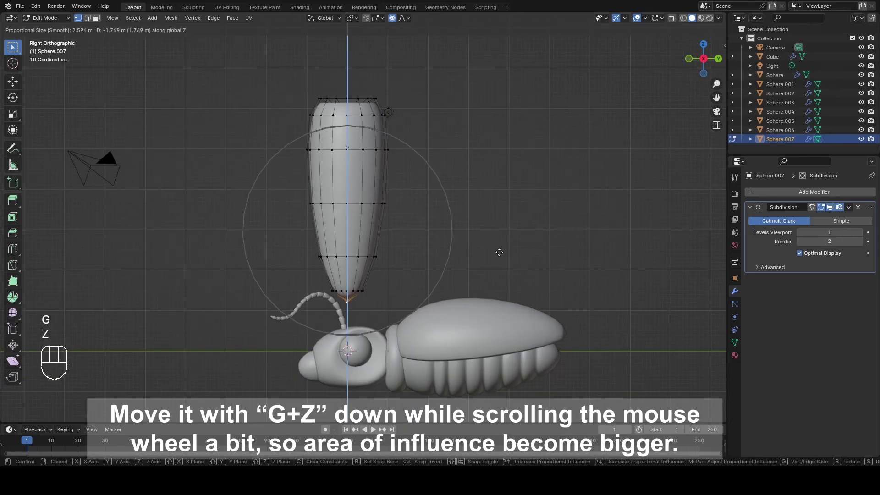
pyautogui.scroll(-2, 501, 255)
pyautogui.click(572, 233)
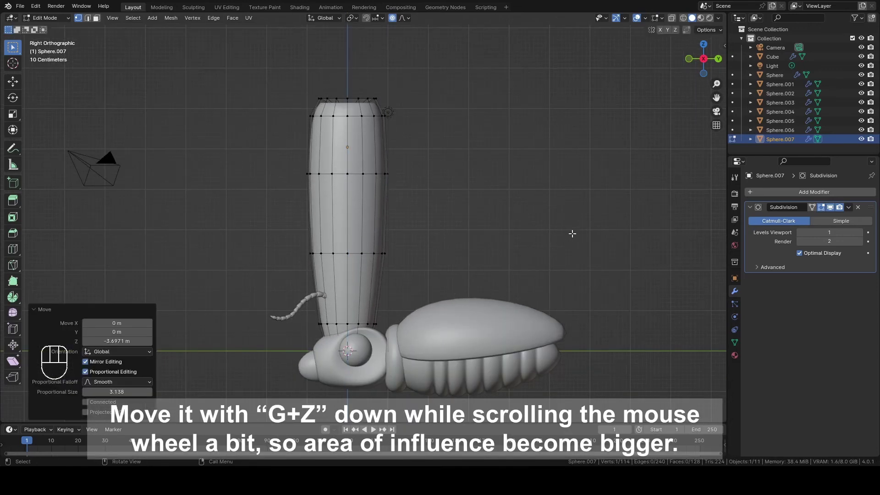
# Move the whole mesh up along Z, shrink it to about 0.389, further reduce it ending with 0.821, and return to Object Mode.
pyautogui.press('a')
pyautogui.press('g')
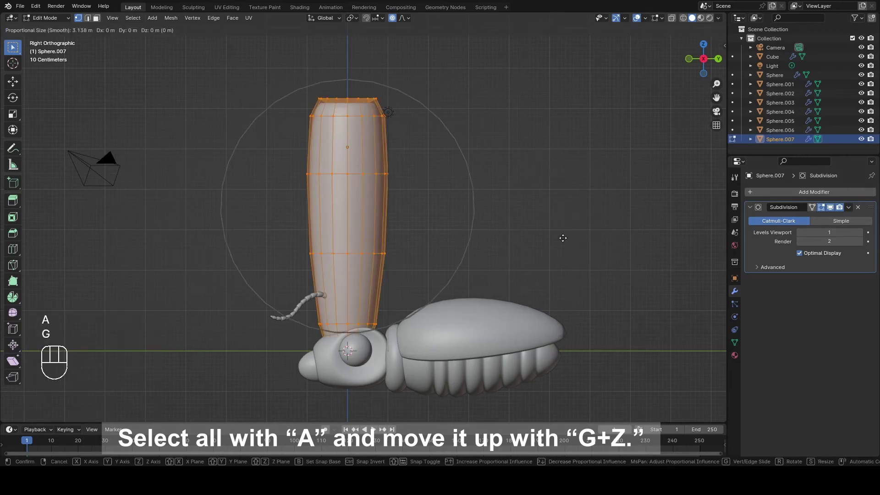
pyautogui.press('z')
pyautogui.click(575, 151)
pyautogui.press('s')
pyautogui.click(495, 140)
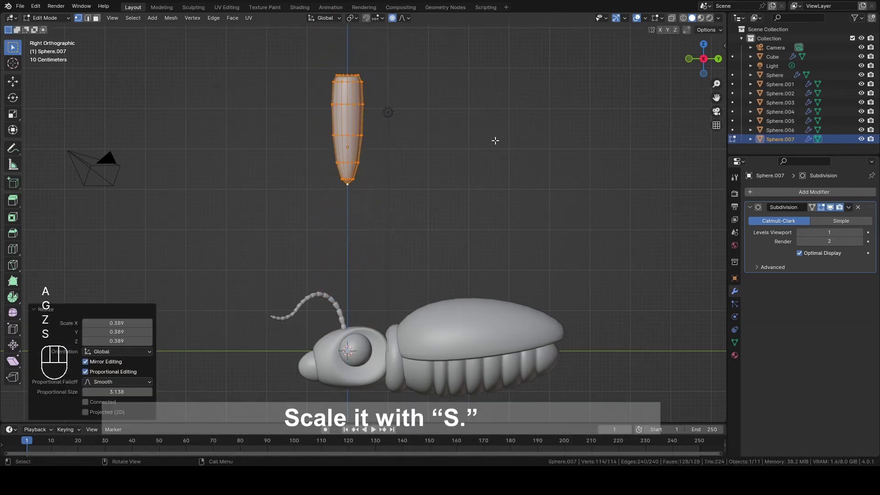
pyautogui.press('s')
pyautogui.click(472, 130)
pyautogui.keyDown('shift'); pyautogui.moveTo(471, 129); pyautogui.dragTo(477, 177, button='middle'); pyautogui.keyUp('shift')
pyautogui.press('s')
pyautogui.click(483, 164)
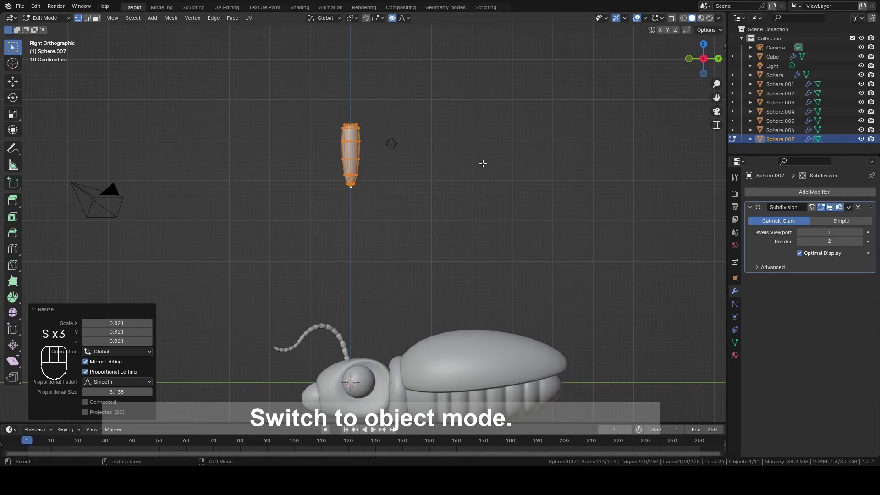
pyautogui.press('Tab')
# In front orthographic view, rotate the tapered piece so its blunt end points outward and down, and move it beside the body.
pyautogui.moveTo(430, 147); pyautogui.dragTo(499, 90, button='middle')
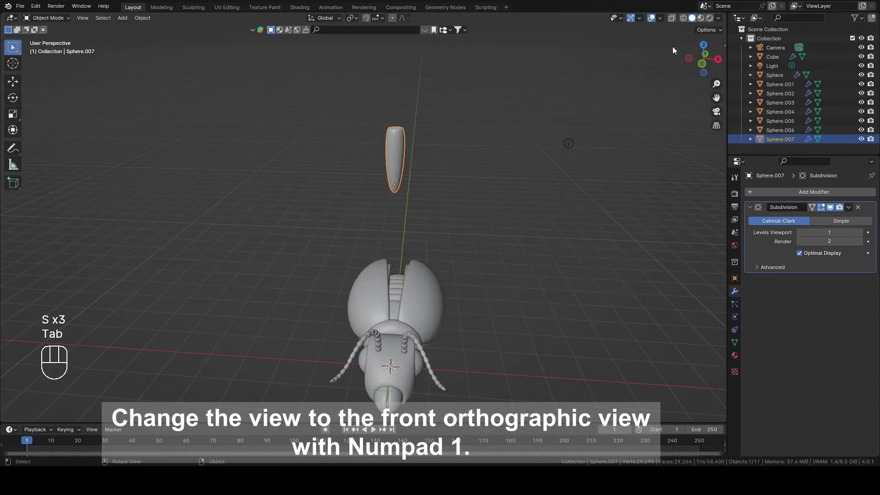
pyautogui.press('KP_1')
pyautogui.keyDown('shift'); pyautogui.moveTo(396, 47); pyautogui.dragTo(386, 60, button='middle'); pyautogui.keyUp('shift')
pyautogui.press('r')
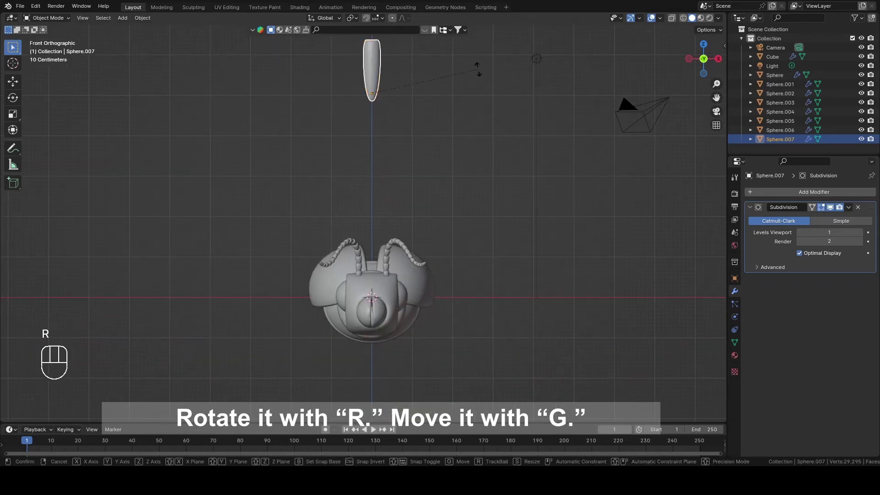
pyautogui.click(408, 159)
pyautogui.press('g')
pyautogui.click(513, 321)
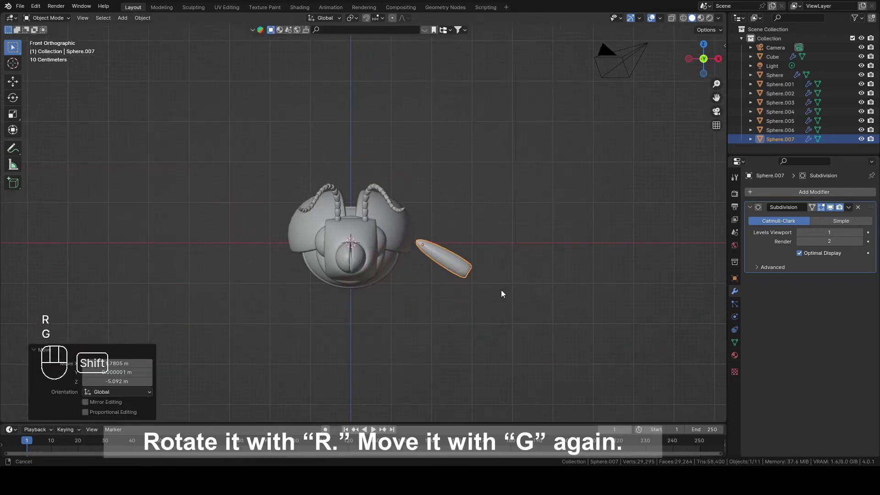
# Rotate the tapered piece by -55.5° and move it so its narrow end meets the side of the body with the blunt end raised outward.
pyautogui.scroll(3, 523, 298)
pyautogui.press('r')
pyautogui.click(565, 75)
pyautogui.press('g')
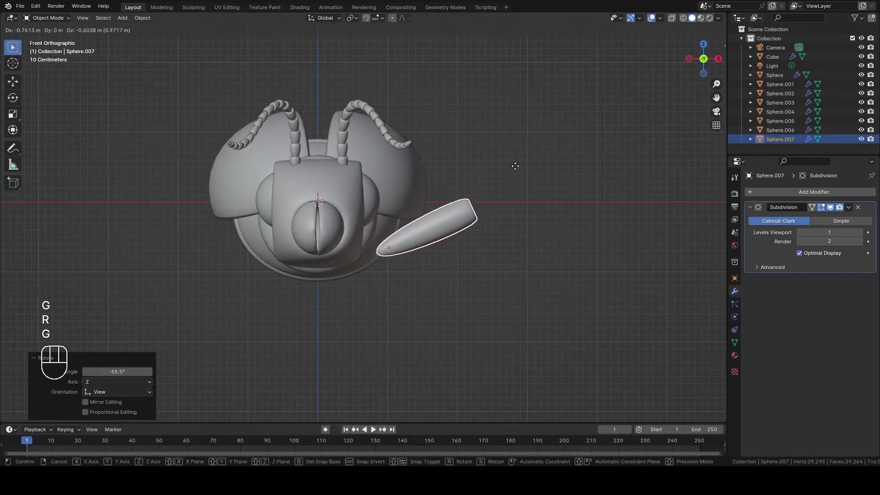
pyautogui.click(518, 160)
# In Edit Mode, duplicate the whole tapered segment and place the copy about 1.06 m along X and 0.30 m along Z.
pyautogui.scroll(2, 551, 178)
pyautogui.press('Tab')
pyautogui.keyDown('shift'); pyautogui.moveTo(551, 181); pyautogui.dragTo(409, 188, button='middle'); pyautogui.keyUp('shift')
pyautogui.scroll(1, 406, 192)
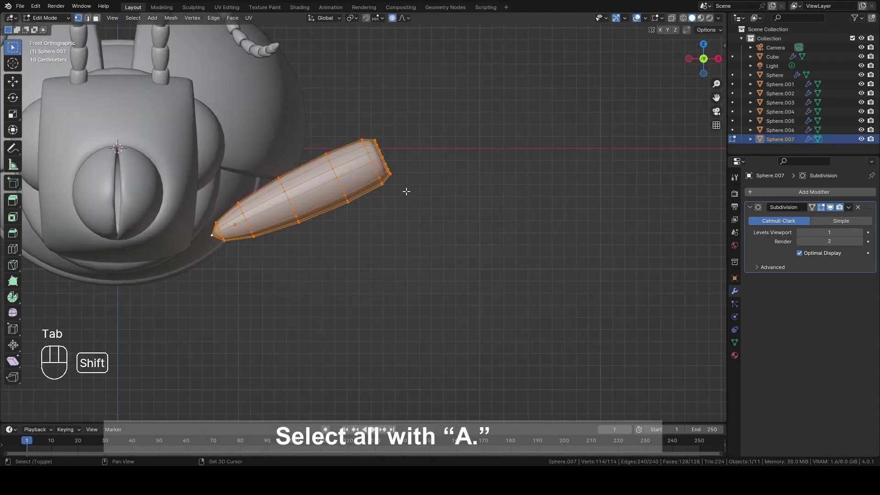
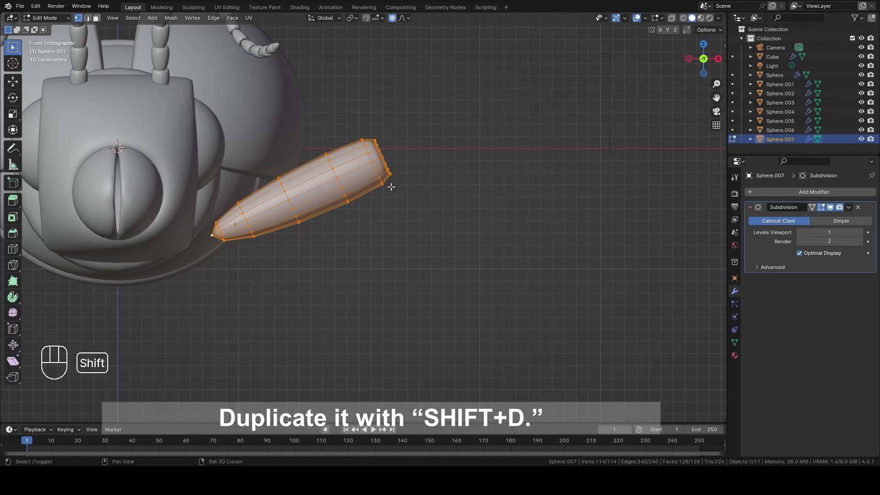
pyautogui.hotkey('shift', 'd')
pyautogui.click(520, 151)
# With proportional editing off, rotate the copy to slope downward and move its narrow end to the first segment's outer end.
pyautogui.press('r')
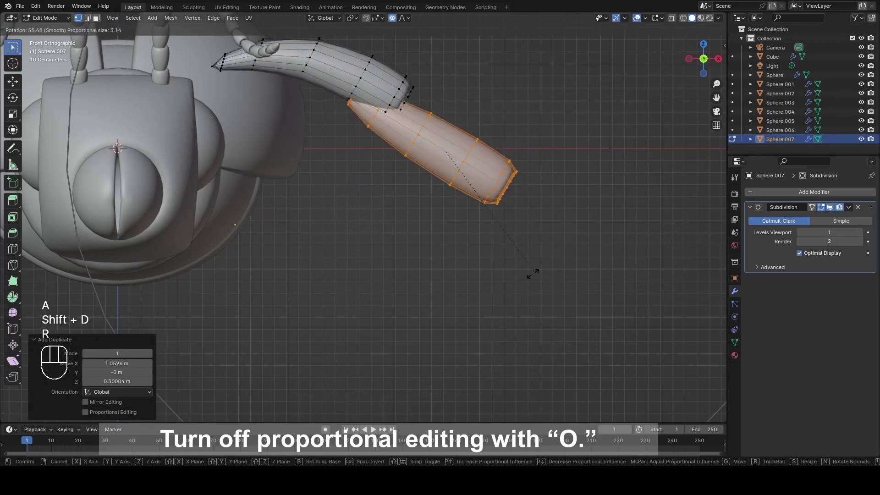
pyautogui.press('Escape')
pyautogui.press('r')
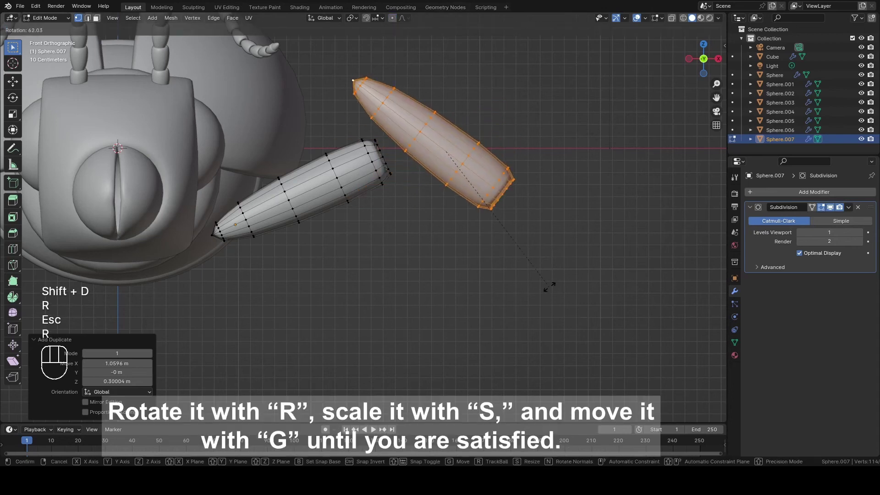
pyautogui.click(568, 226)
pyautogui.press('g')
pyautogui.click(566, 256)
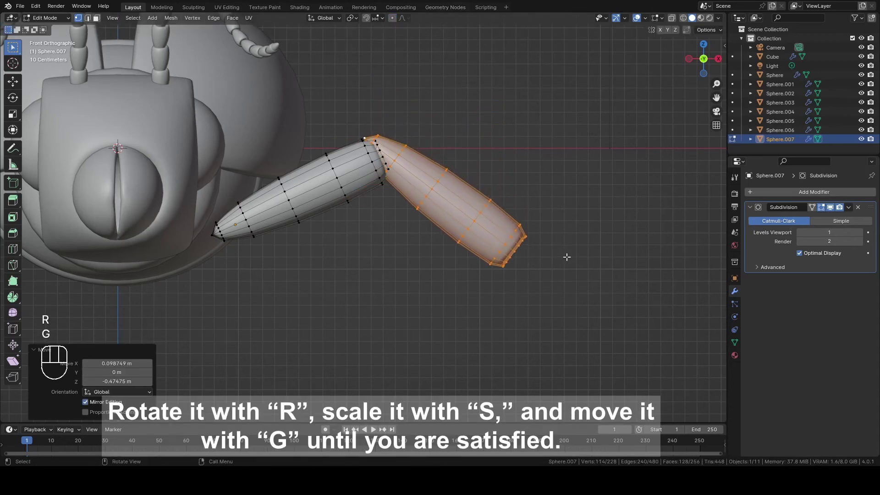
# Rotate the second segment another 20.7° and move it by about -0.209 m in X and -0.258 m in Z.
pyautogui.press('r')
pyautogui.click(563, 292)
pyautogui.press('g')
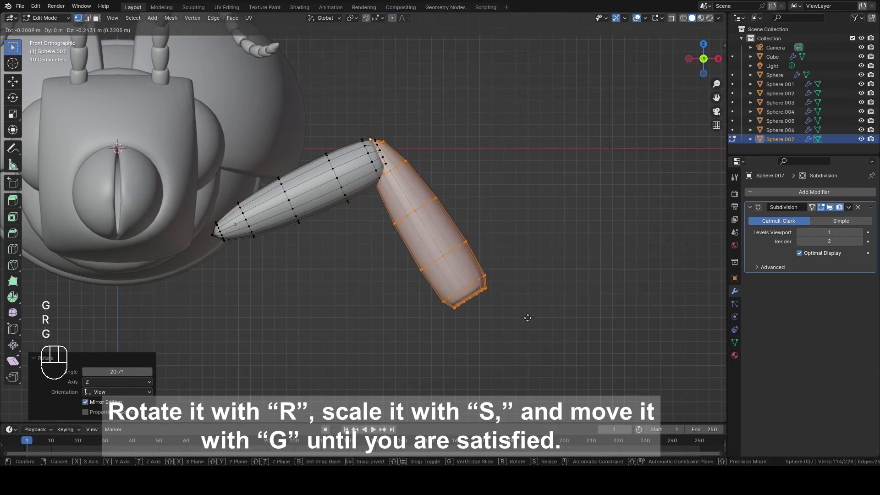
pyautogui.click(527, 319)
pyautogui.scroll(-2, 526, 312)
pyautogui.keyDown('shift'); pyautogui.moveTo(526, 310); pyautogui.dragTo(537, 252, button='middle'); pyautogui.keyUp('shift')
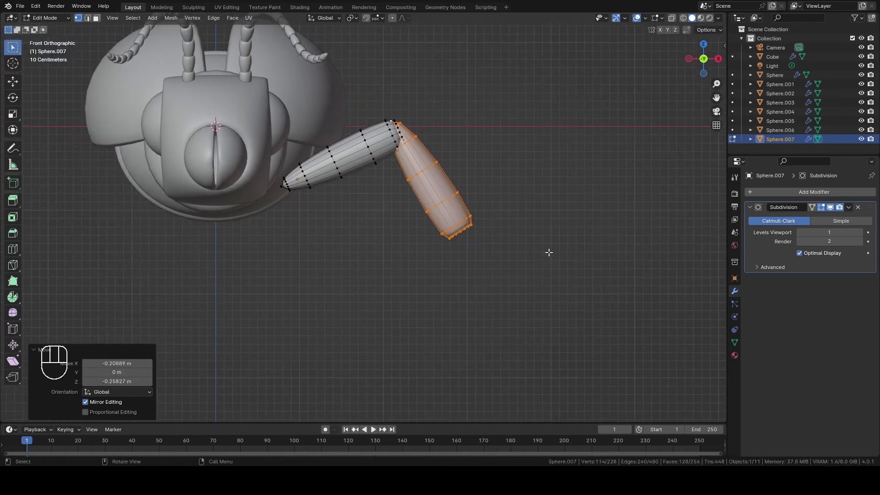
# Scale the second segment to 0.629 and move it back against the first segment's outer end.
pyautogui.press('s')
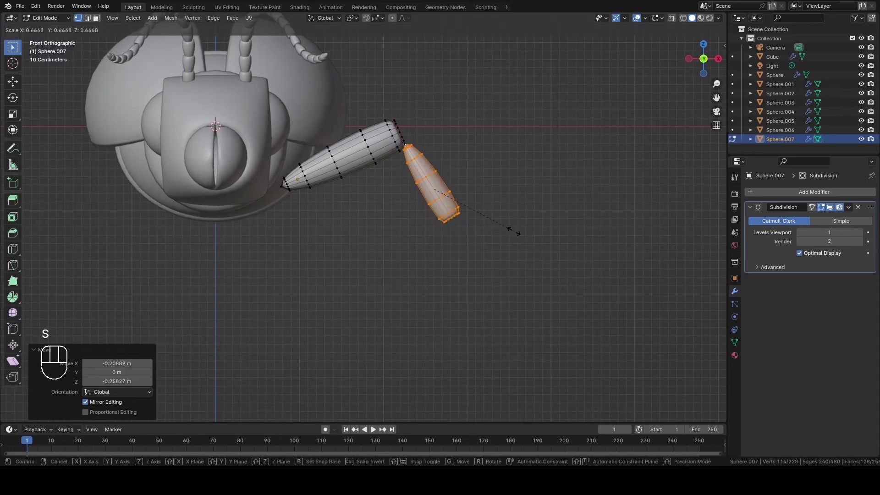
pyautogui.click(509, 229)
pyautogui.keyDown('shift'); pyautogui.moveTo(509, 229); pyautogui.dragTo(507, 265, button='middle'); pyautogui.keyUp('shift')
pyautogui.scroll(2, 507, 265)
pyautogui.press('g')
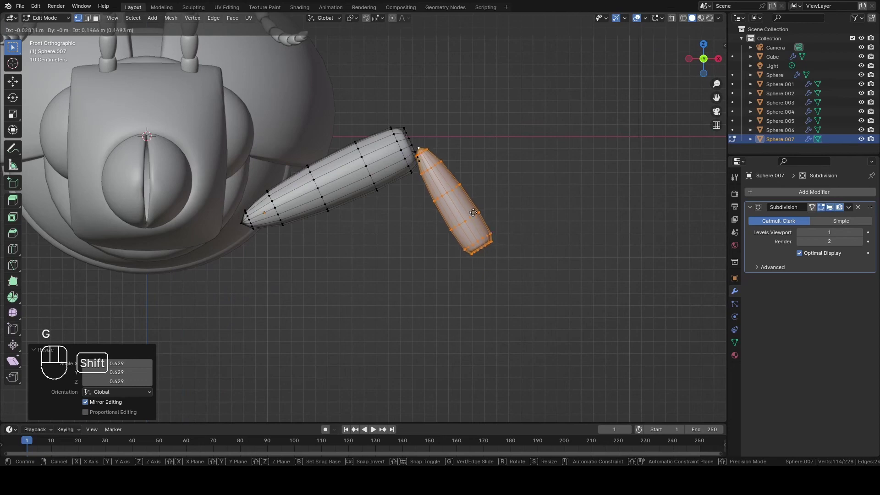
pyautogui.click(432, 168)
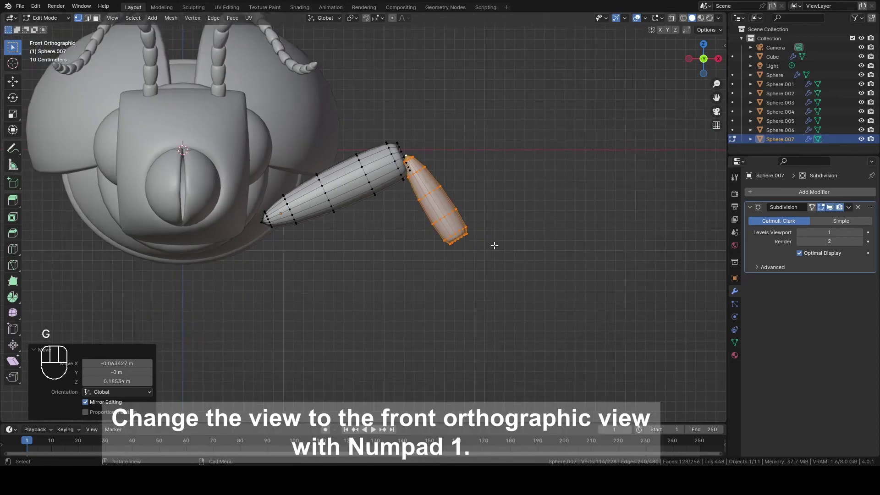
# In front orthographic view, rotate the second segment about 11.2° and shift it about -0.091 m along X to the joint.
pyautogui.moveTo(491, 246); pyautogui.dragTo(647, 169, button='middle')
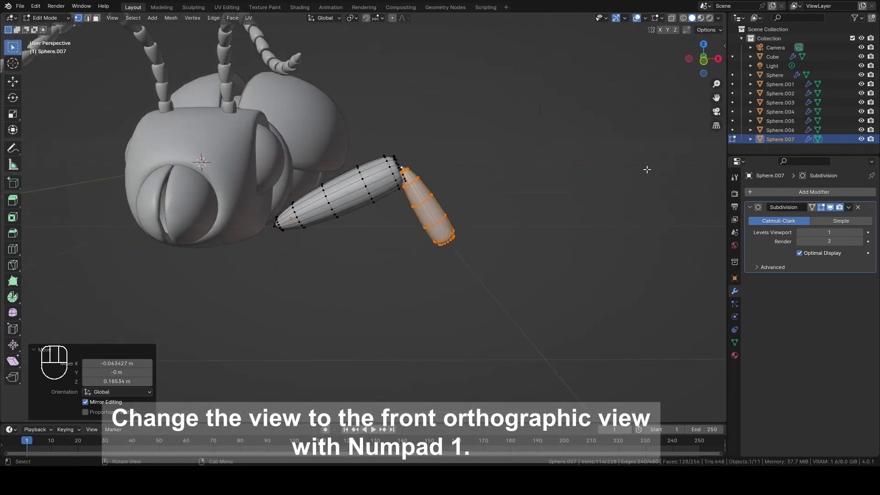
pyautogui.press('KP_1')
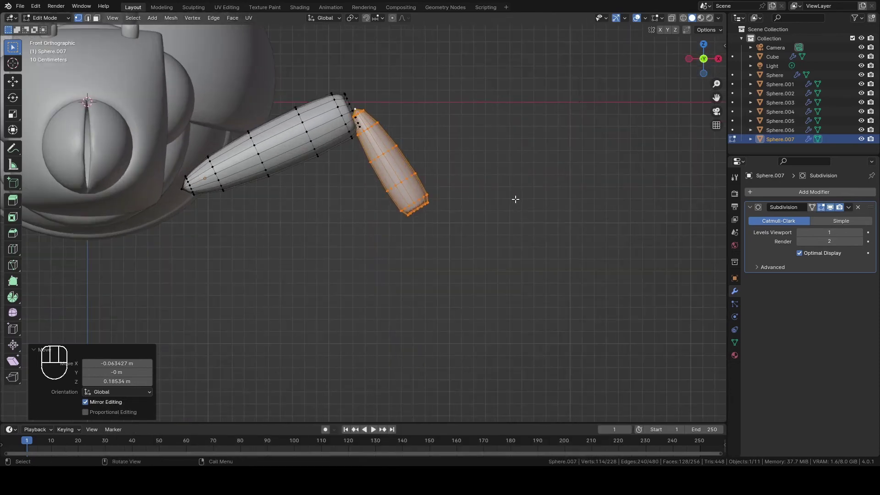
pyautogui.press('r')
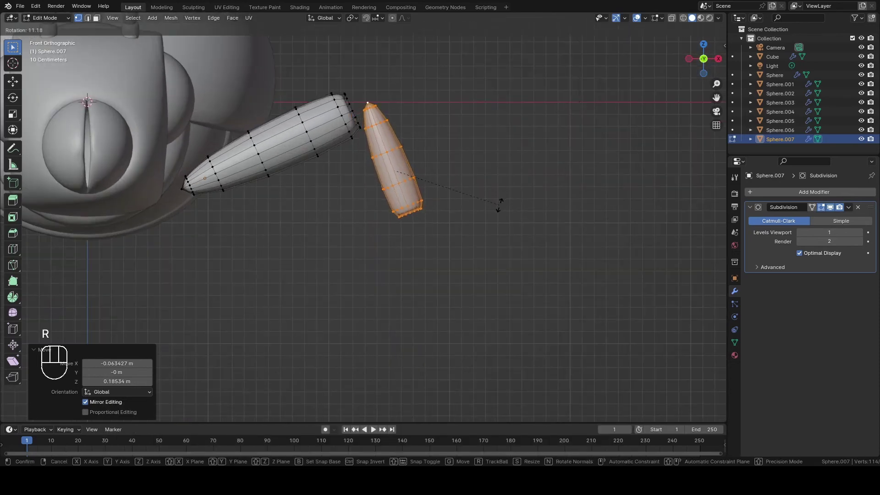
pyautogui.click(499, 206)
pyautogui.press('g')
pyautogui.click(487, 207)
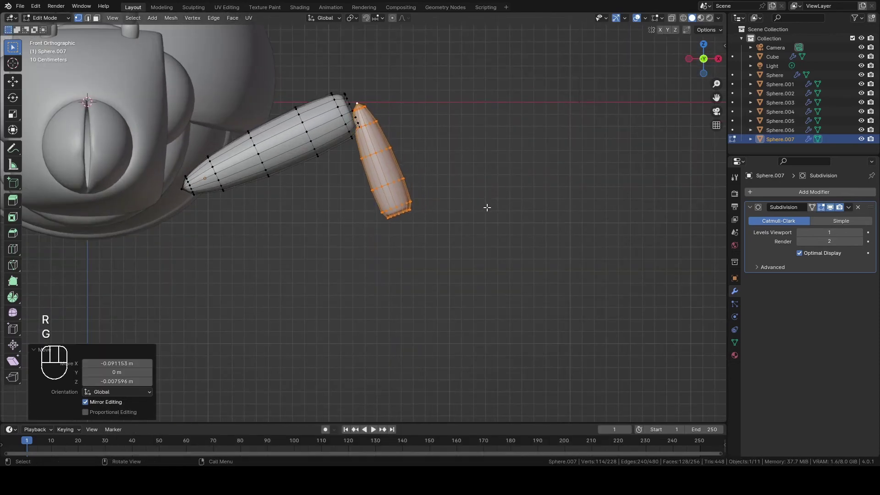
# Enlarge the second segment to 1.294 and move it about 0.046 m in X and -0.129 m in Z.
pyautogui.press('s')
pyautogui.click(505, 237)
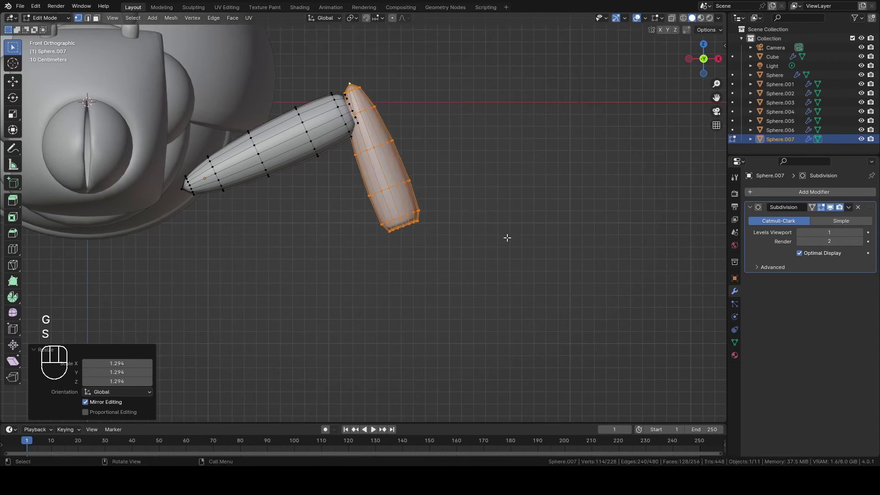
pyautogui.press('g')
pyautogui.click(512, 253)
# Slim the second segment using Shrink/Fatten with an offset of about -0.0365 m.
pyautogui.press('1')
pyautogui.rightClick(512, 243)
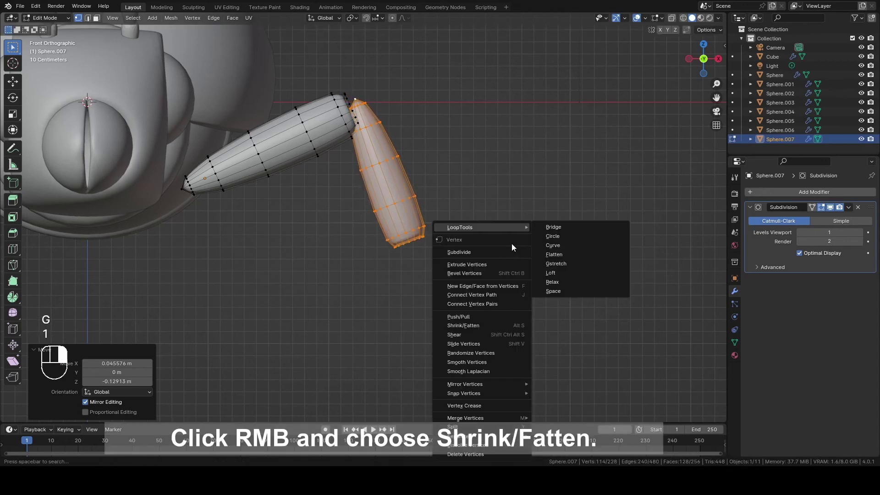
pyautogui.click(496, 326)
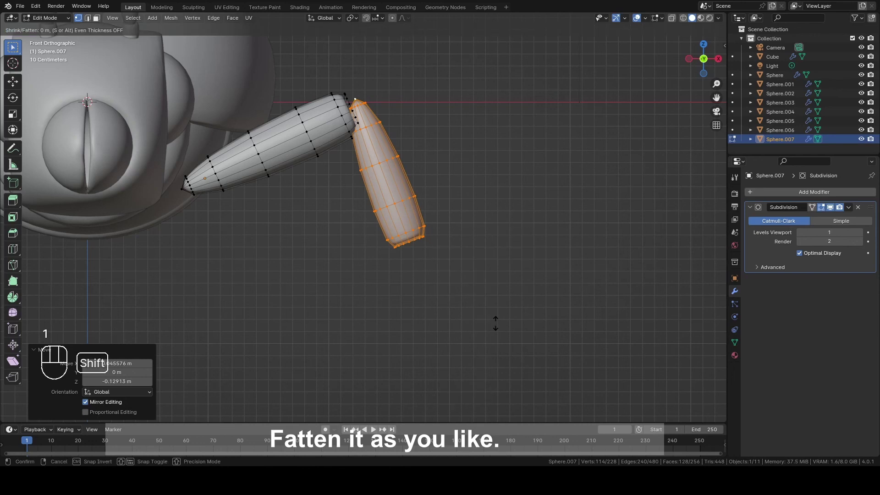
pyautogui.click(505, 348)
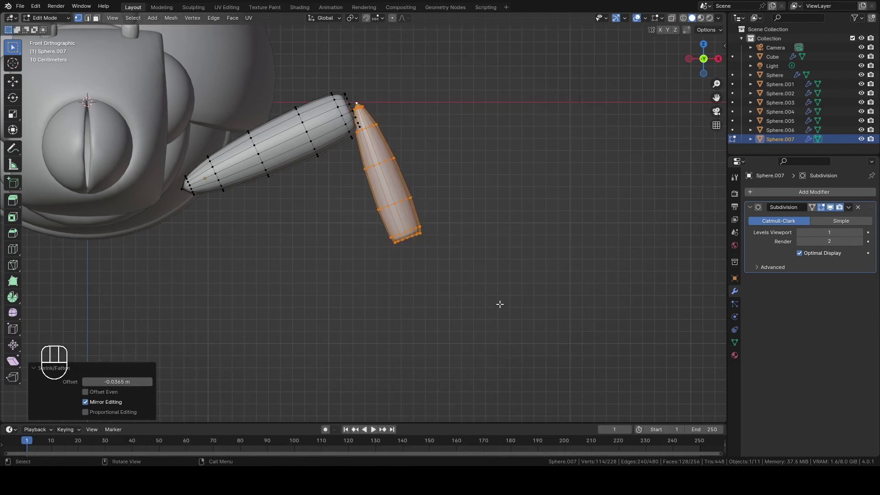
# Duplicate the second segment, rotate the copy to point outward and slightly down, and attach its narrow end to the second segment's lower end.
pyautogui.hotkey('shift', 'd')
pyautogui.press('r')
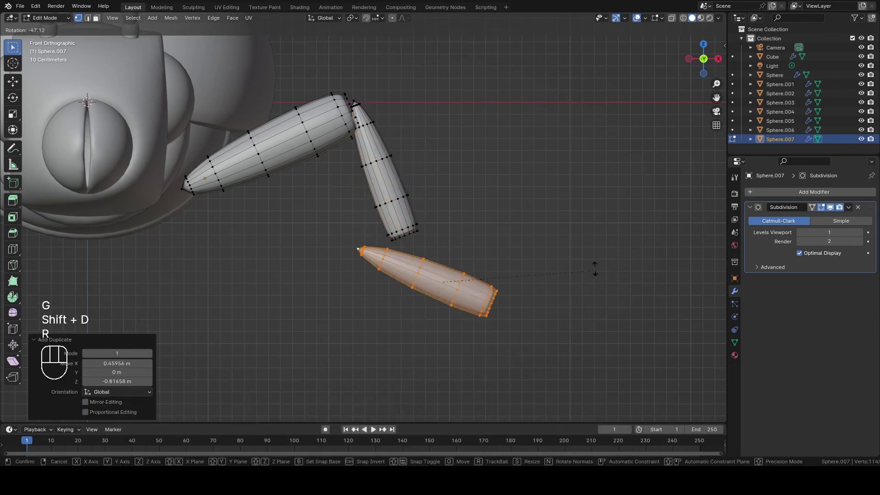
pyautogui.click(568, 183)
pyautogui.press('g')
pyautogui.click(589, 214)
pyautogui.press('r')
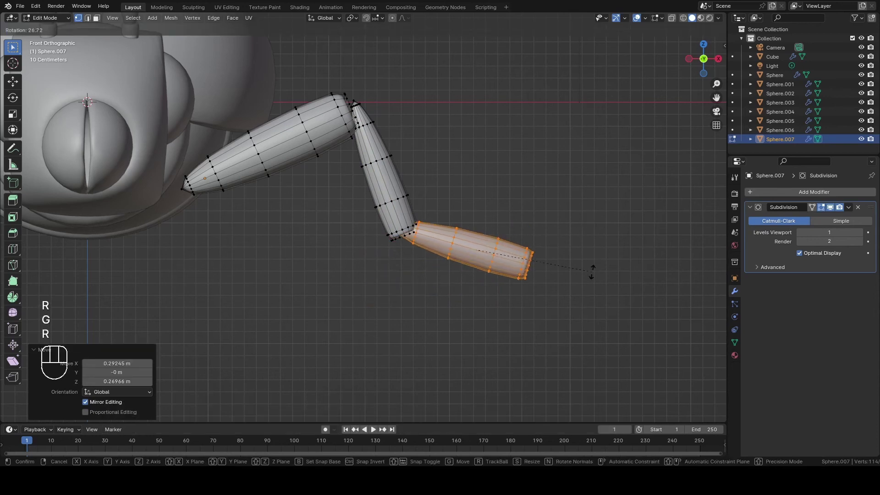
pyautogui.click(593, 263)
pyautogui.press('g')
pyautogui.click(548, 264)
# Duplicate the third segment past its end, scale the copy to 0.593, and rotate it -195° so its narrow end points outward.
pyautogui.keyDown('shift'); pyautogui.moveTo(588, 258); pyautogui.dragTo(511, 210, button='middle'); pyautogui.keyUp('shift')
pyautogui.hotkey('shift', 'd')
pyautogui.click(619, 256)
pyautogui.press('s')
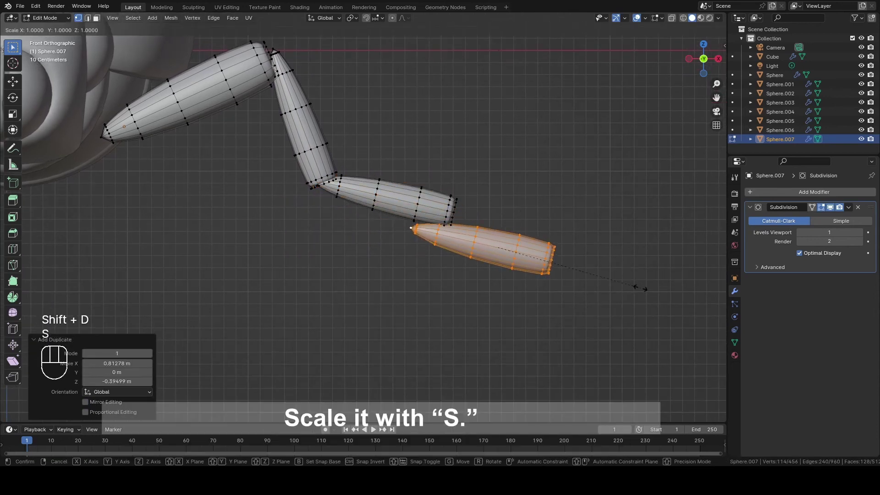
pyautogui.click(591, 273)
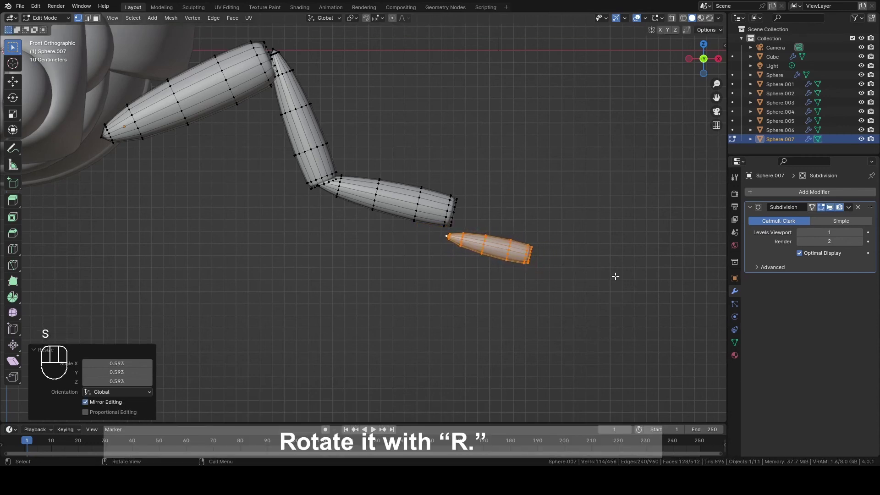
pyautogui.press('r')
pyautogui.click(390, 246)
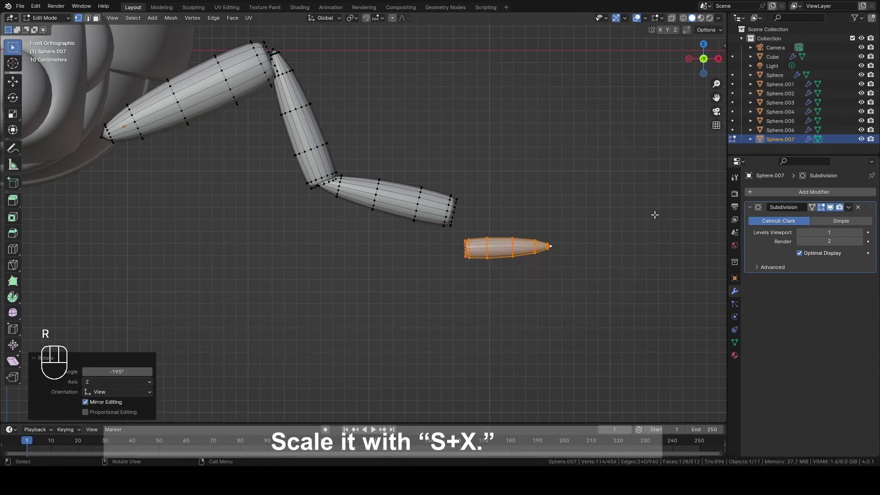
# Shorten the small piece to 0.450 along X, rotate it 5.55°, and move it onto the third segment's outer end as the foot tip.
pyautogui.press('s')
pyautogui.press('y')
pyautogui.press('x')
pyautogui.click(572, 233)
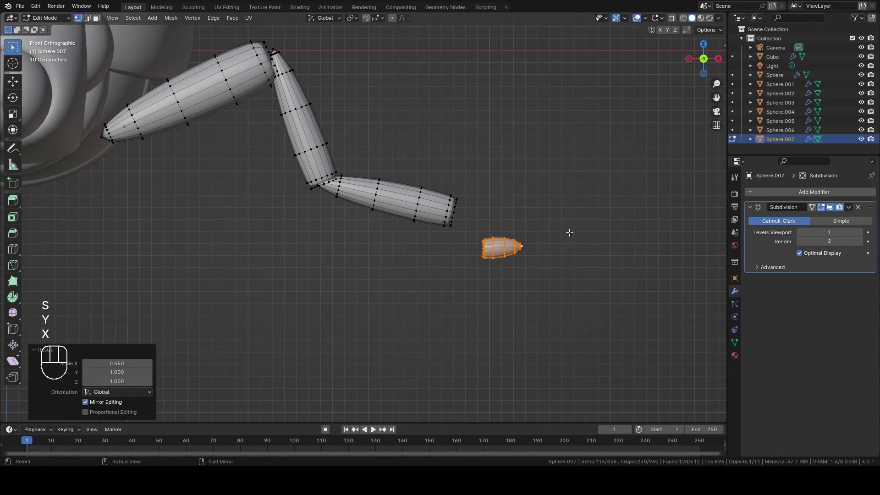
pyautogui.press('r')
pyautogui.click(575, 237)
pyautogui.press('g')
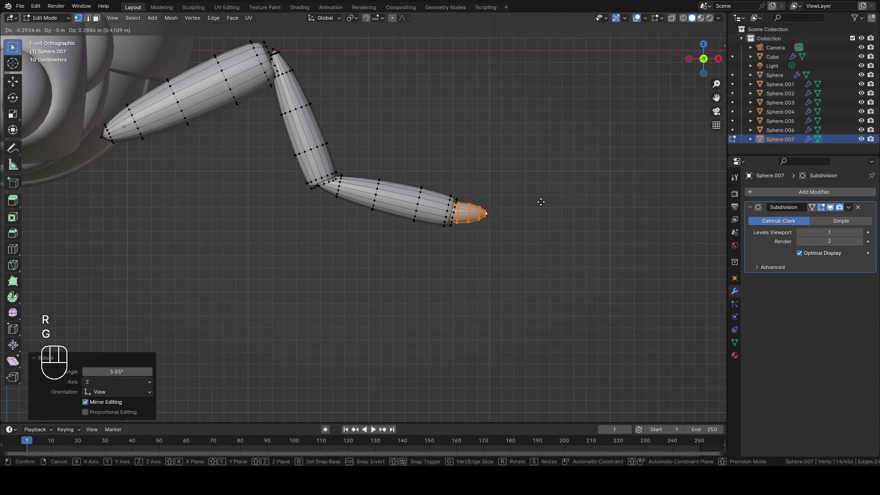
pyautogui.click(540, 203)
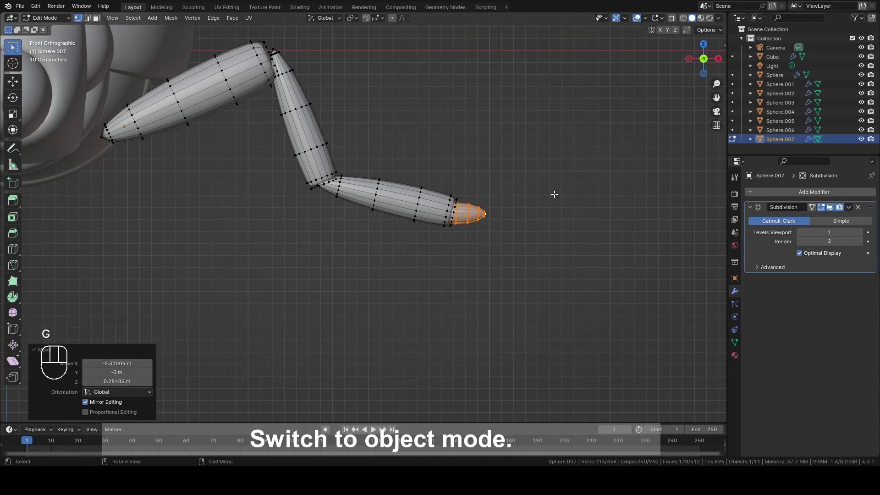
# Check the leg in Object Mode, return to front-view mesh editing, and duplicate the foot tip about -1.166 m in X and 1.326 m in Z.
pyautogui.press('Tab')
pyautogui.moveTo(554, 192); pyautogui.dragTo(546, 248, button='middle')
pyautogui.scroll(4, 545, 248)
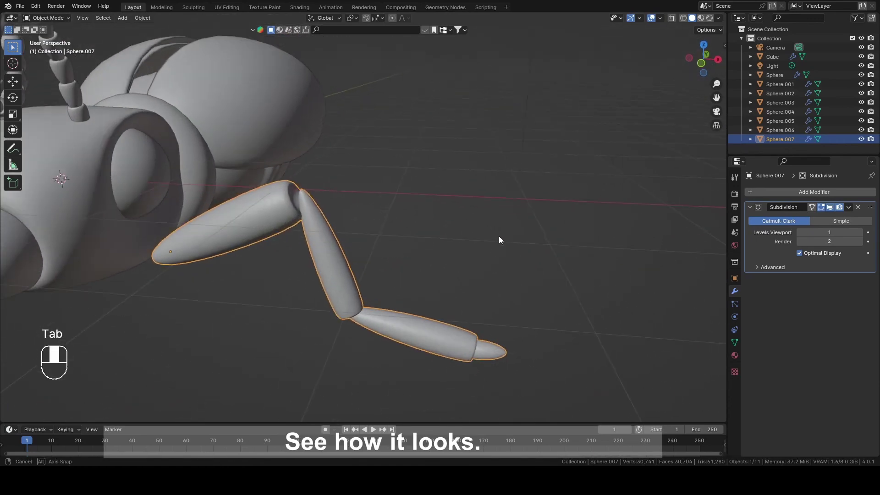
pyautogui.click(701, 65)
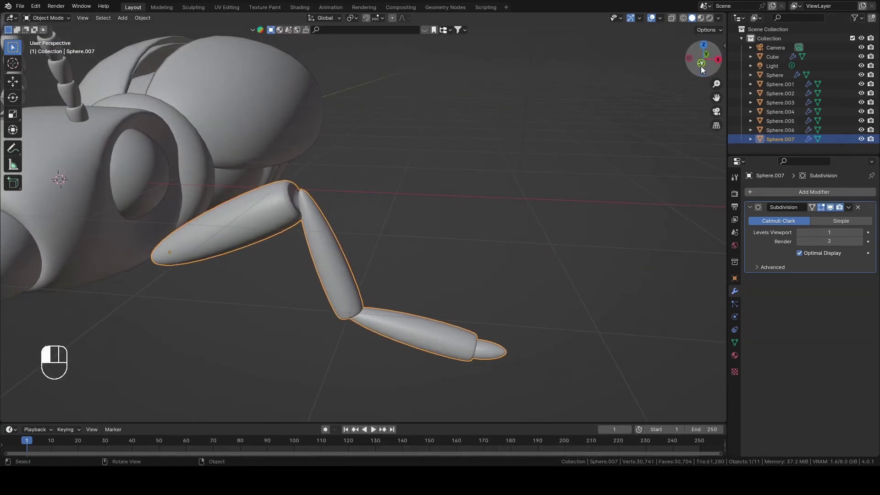
pyautogui.press('Tab')
pyautogui.hotkey('shift', 'd')
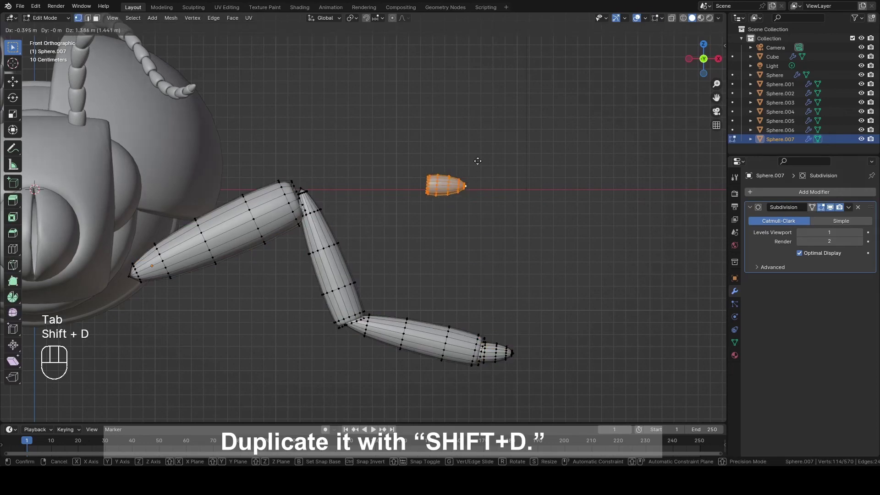
pyautogui.click(381, 168)
# Shorten the copied tip along X and enlarge it overall to 1.261 for use as a joint cap.
pyautogui.scroll(3, 515, 218)
pyautogui.press('s')
pyautogui.press('x')
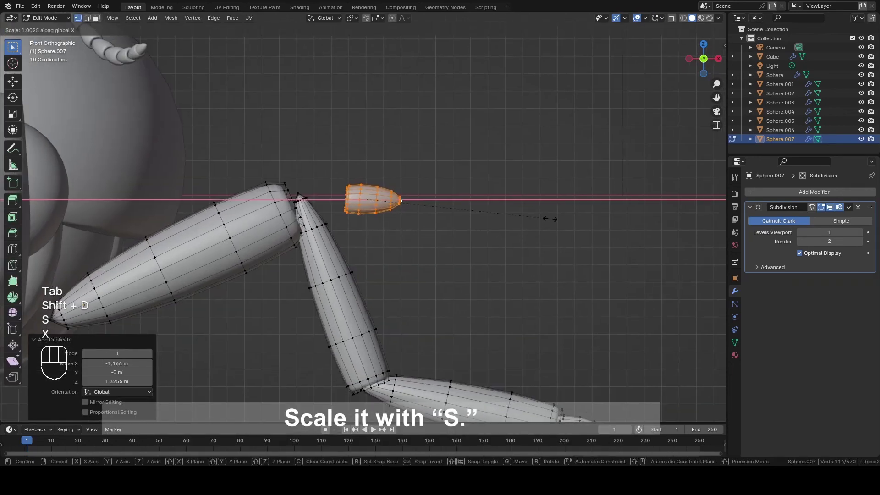
pyautogui.click(498, 200)
pyautogui.press('s')
pyautogui.click(523, 190)
# Rotate the cap piece, scale it to 1.235, and fit it onto the first segment's outer end over the upper joint.
pyautogui.press('r')
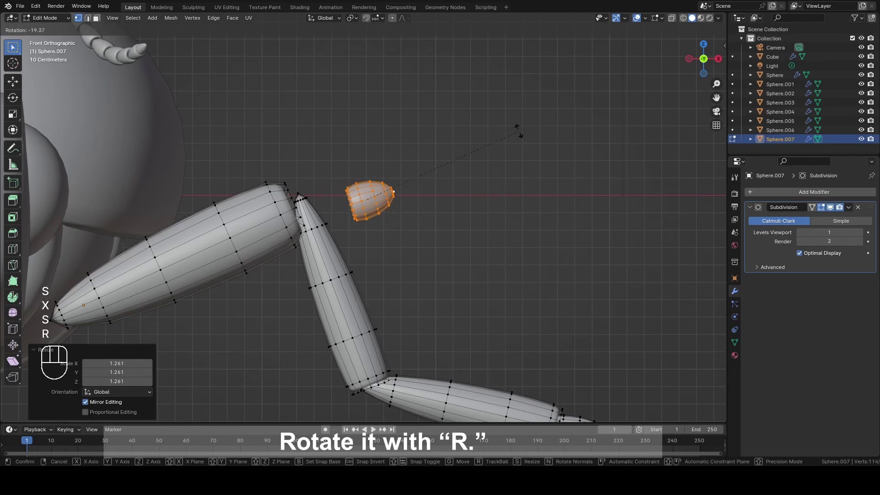
pyautogui.click(519, 131)
pyautogui.press('g')
pyautogui.press('s')
pyautogui.press('g')
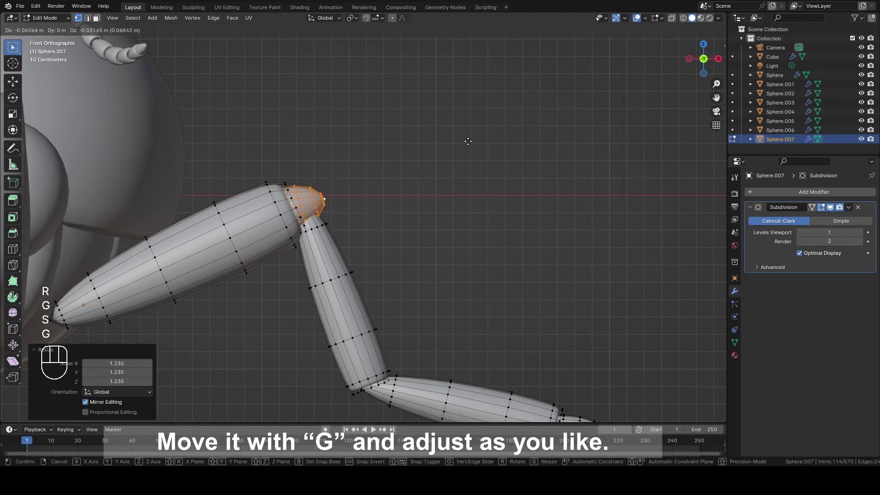
pyautogui.click(481, 154)
# Duplicate the joint cap, rotate the copy 86.2°, shrink it to about 0.76, and fit it over the lower leg joint.
pyautogui.keyDown('shift'); pyautogui.moveTo(430, 220); pyautogui.dragTo(450, 164, button='middle'); pyautogui.keyUp('shift')
pyautogui.hotkey('shift', 'd')
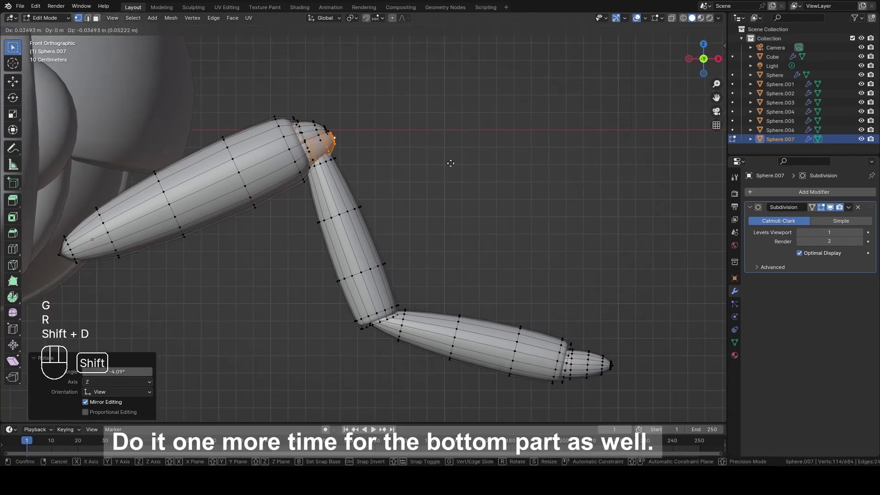
pyautogui.click(521, 330)
pyautogui.press('r')
pyautogui.click(385, 409)
pyautogui.press('s')
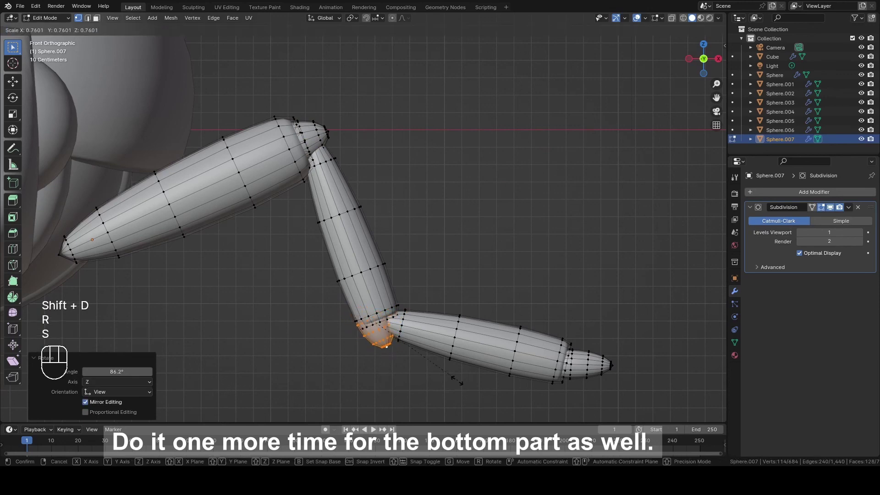
pyautogui.click(456, 372)
pyautogui.press('g')
pyautogui.click(454, 366)
# Examine the capped leg against the body in Object Mode, and return to front-view mesh editing.
pyautogui.press('Tab')
pyautogui.moveTo(491, 271); pyautogui.dragTo(384, 269, button='middle')
pyautogui.scroll(-3, 384, 269)
pyautogui.click(368, 207)
pyautogui.moveTo(368, 207); pyautogui.dragTo(507, 228, button='middle')
pyautogui.scroll(3, 501, 267)
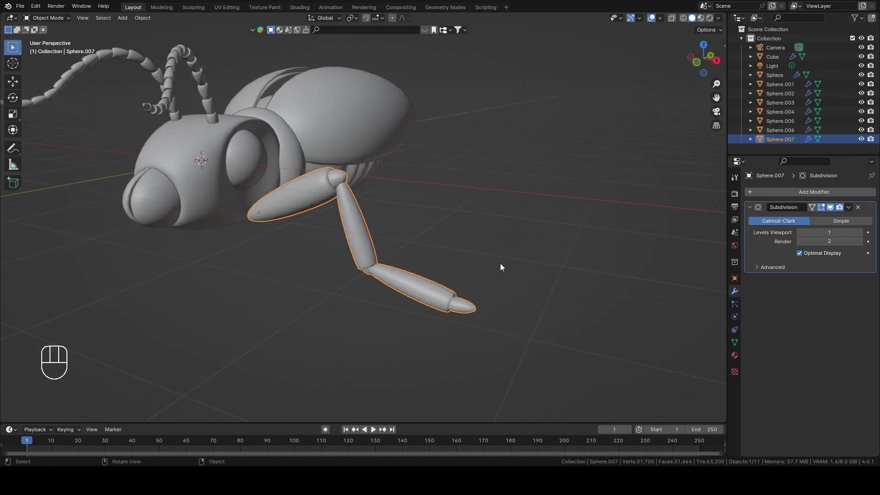
pyautogui.click(701, 63)
pyautogui.keyDown('shift'); pyautogui.moveTo(572, 218); pyautogui.dragTo(503, 194, button='middle'); pyautogui.keyUp('shift')
pyautogui.scroll(3, 483, 213)
pyautogui.press('Tab')
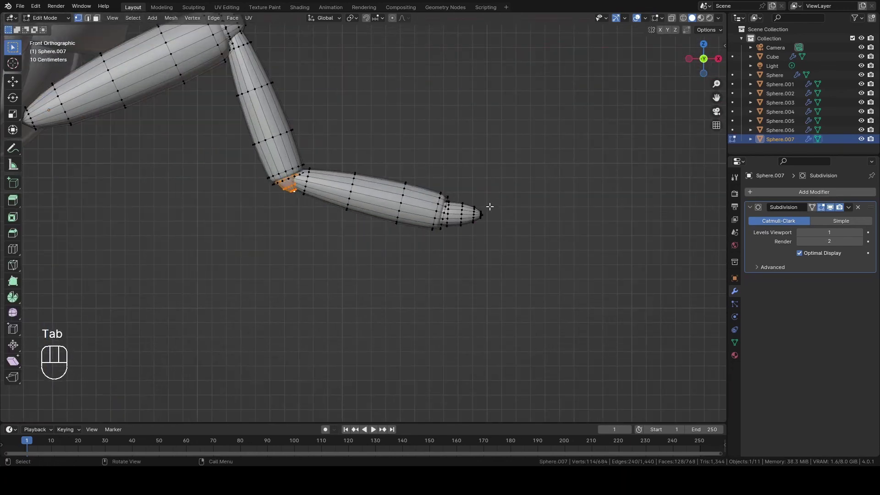
# Stretch the foot tip to 1.519 along X, rotate it to point upward, and reposition it on the third segment's end.
pyautogui.press('l')
pyautogui.press('s')
pyautogui.press('y')
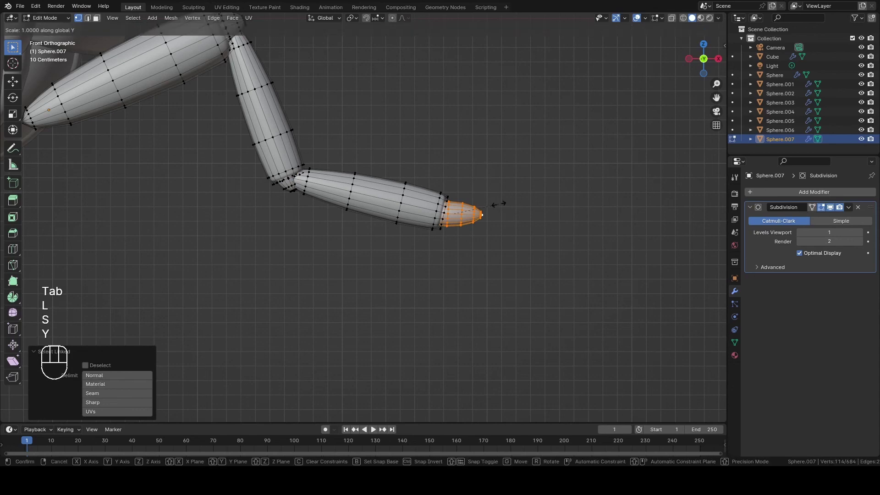
pyautogui.press('x')
pyautogui.click(521, 205)
pyautogui.press('g')
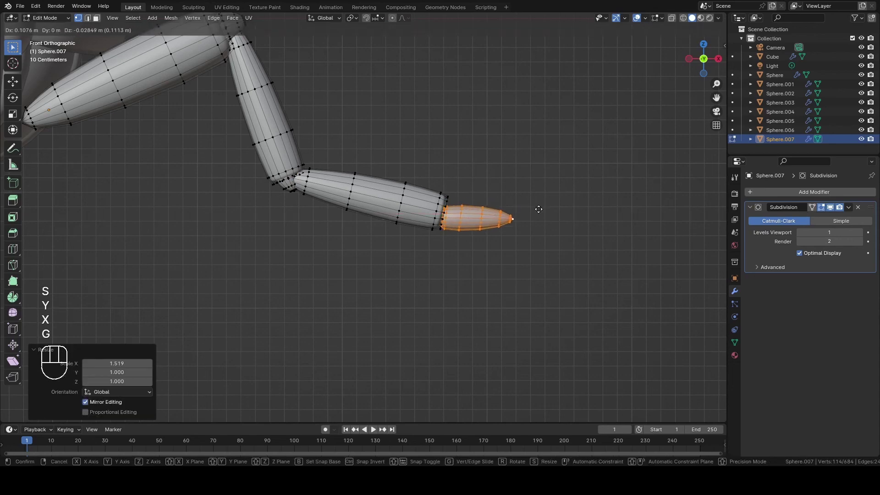
pyautogui.press('r')
pyautogui.click(518, 204)
pyautogui.press('g')
pyautogui.click(530, 110)
pyautogui.press('Tab')
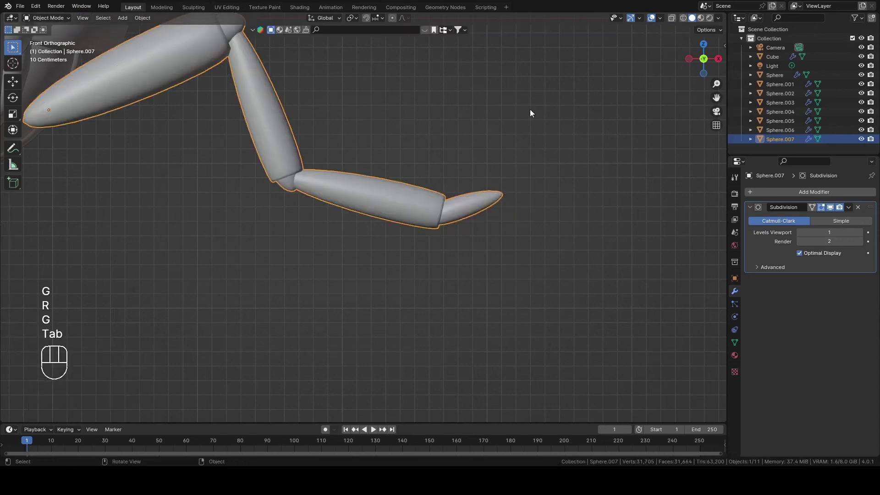
# Rotate the whole leg 14.7° in front view and move it about -0.018 m in X and 0.077 m in Z.
pyautogui.scroll(-2, 521, 116)
pyautogui.press('r')
pyautogui.click(357, 207)
pyautogui.keyDown('shift'); pyautogui.moveTo(357, 207); pyautogui.dragTo(505, 219, button='middle'); pyautogui.keyUp('shift')
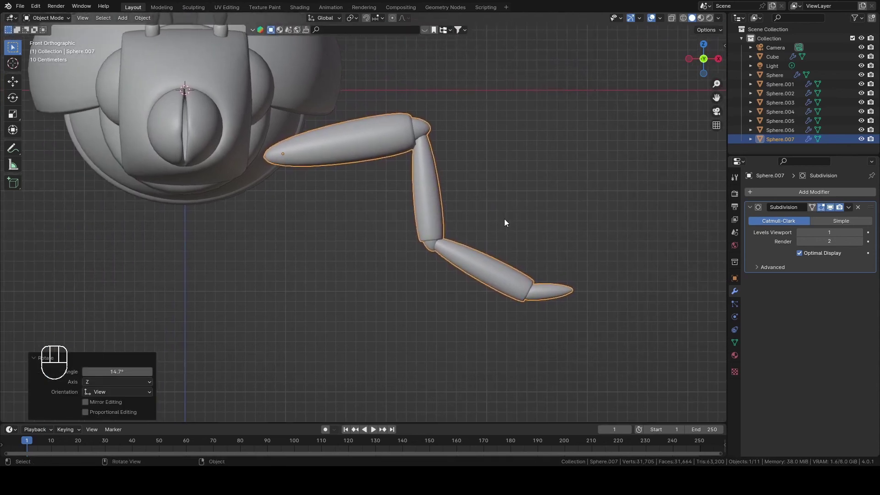
pyautogui.press('g')
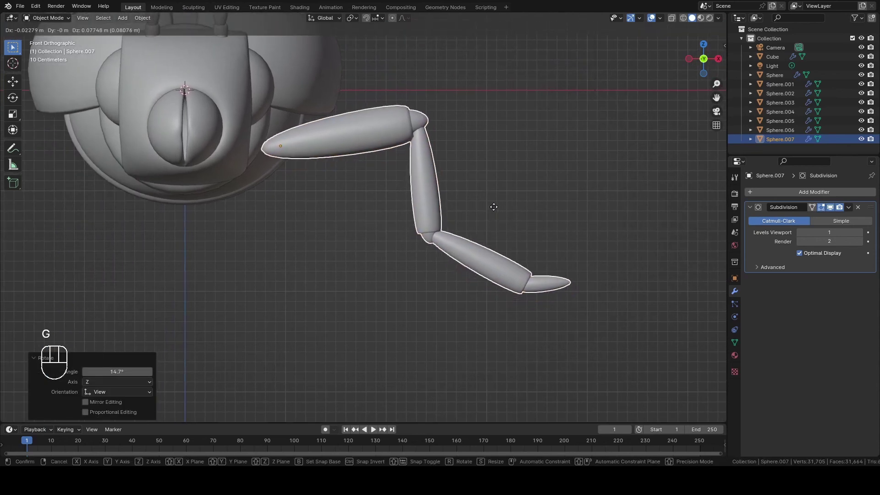
pyautogui.click(493, 209)
# Move the leg freehand from beside the head to the underside of the body behind the middle segment.
pyautogui.moveTo(493, 210); pyautogui.dragTo(375, 213, button='middle')
pyautogui.scroll(-4, 429, 220)
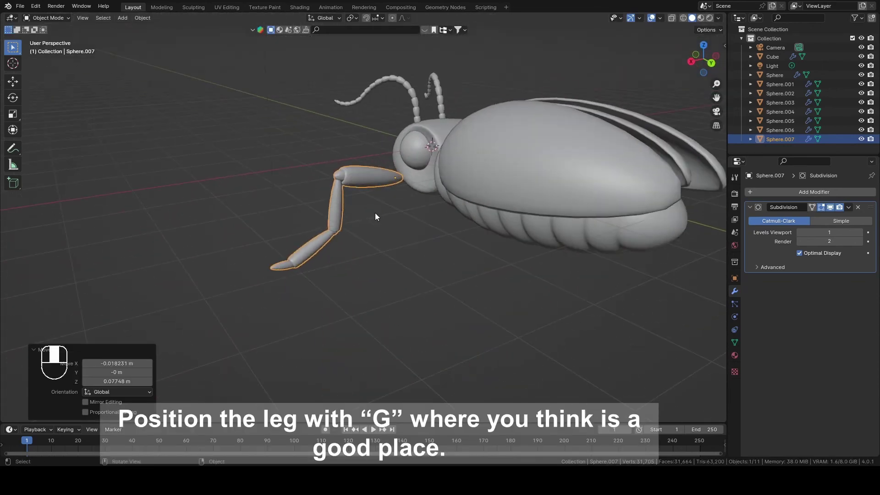
pyautogui.press('g')
pyautogui.click(448, 243)
pyautogui.moveTo(450, 246); pyautogui.dragTo(552, 232, button='middle')
pyautogui.press('g')
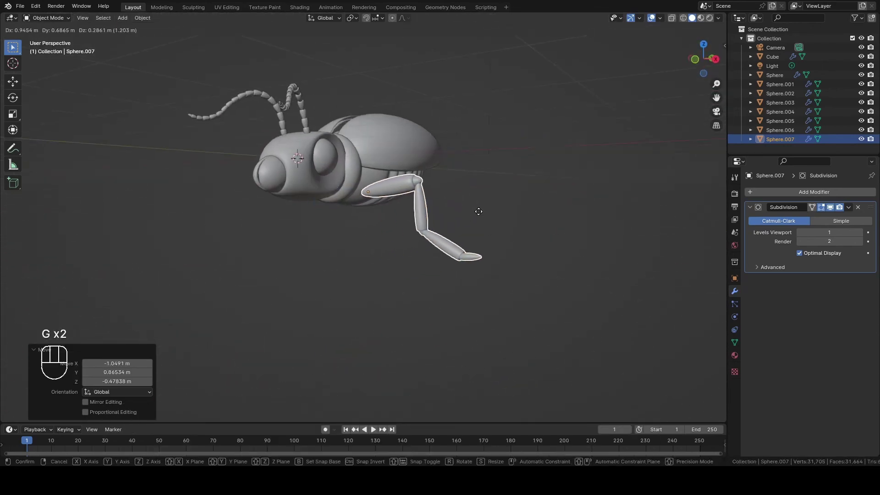
pyautogui.click(456, 220)
# Shift the leg 0.404 m along Y and rotate it about Z so it angles toward the head.
pyautogui.moveTo(456, 220); pyautogui.dragTo(444, 266, button='middle')
pyautogui.press('g')
pyautogui.press('x')
pyautogui.press('g')
pyautogui.press('y')
pyautogui.click(467, 245)
pyautogui.scroll(3, 444, 266)
pyautogui.press('r')
pyautogui.press('z')
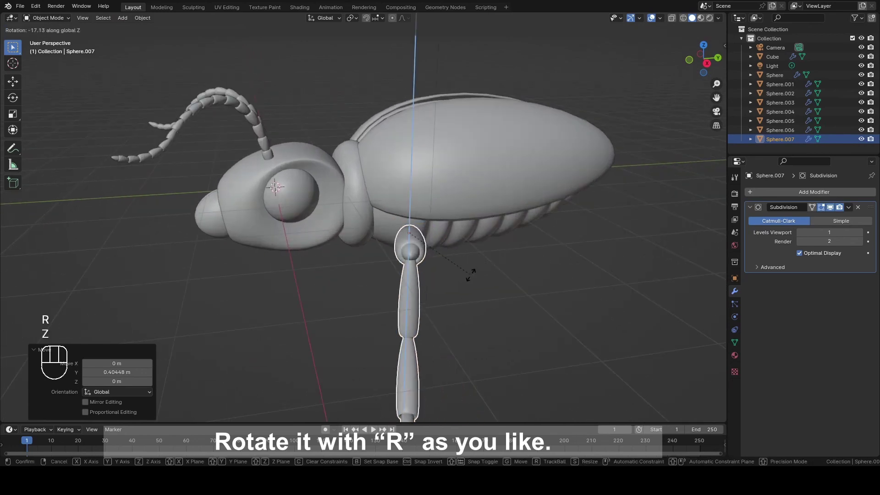
pyautogui.click(465, 279)
# Duplicate the leg about 0.165 m in X and 0.739 m in Y as the second leg, and rotate it about Z toward the rear.
pyautogui.hotkey('shift', 'd')
pyautogui.click(508, 270)
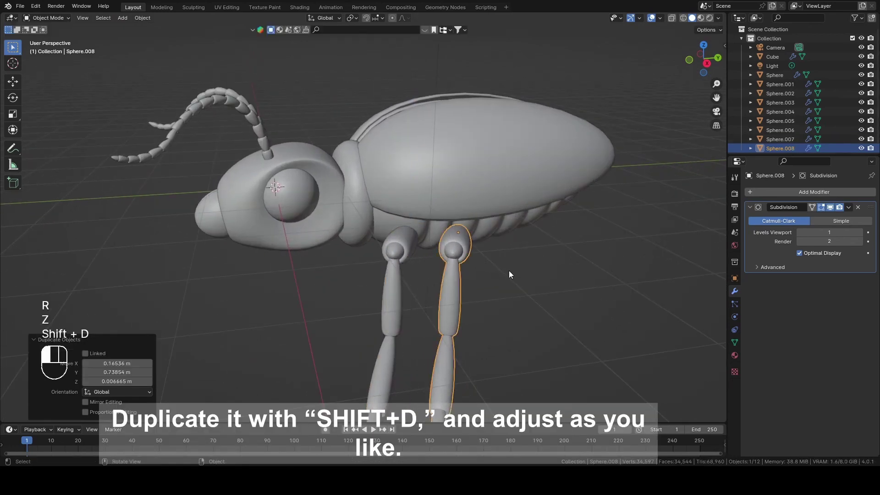
pyautogui.moveTo(508, 271); pyautogui.dragTo(530, 295, button='middle')
pyautogui.press('r')
pyautogui.press('z')
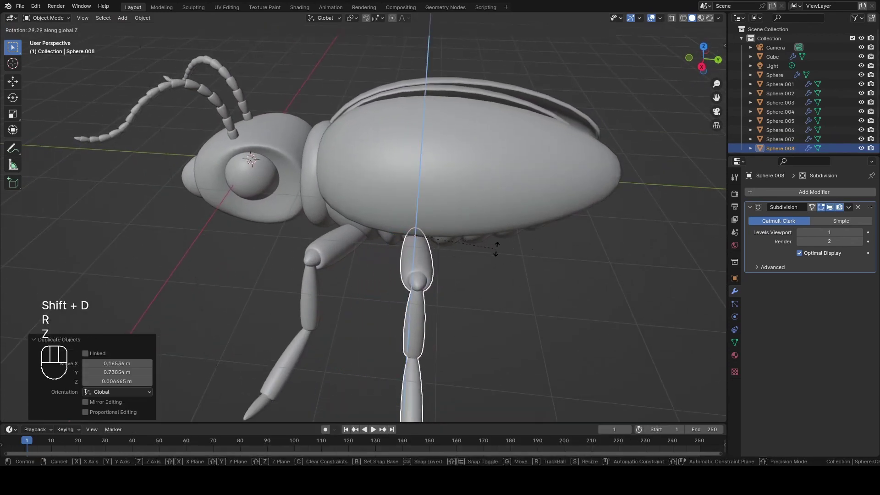
pyautogui.click(492, 263)
# Duplicate the second leg about -0.079 m in X and 0.765 m in Y, and rotate this third leg about Z.
pyautogui.keyDown('shift'); pyautogui.moveTo(492, 263); pyautogui.dragTo(476, 228, button='middle'); pyautogui.keyUp('shift')
pyautogui.hotkey('shift', 'd')
pyautogui.click(527, 238)
pyautogui.press('r')
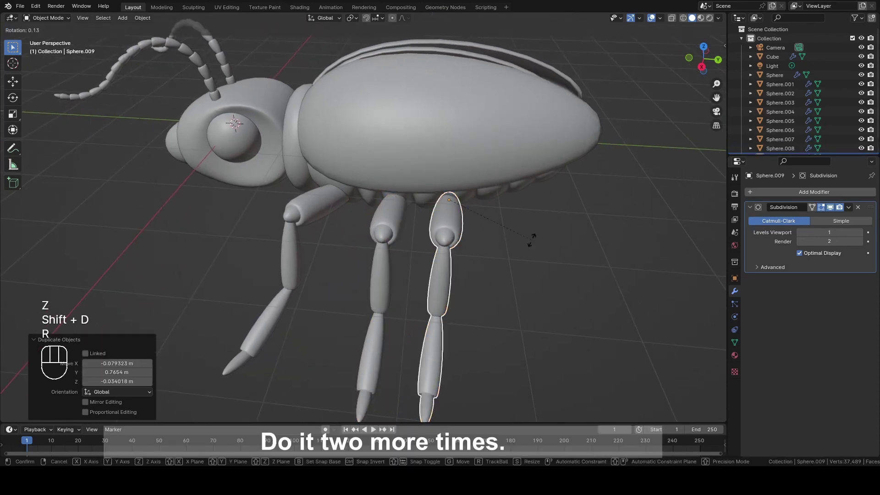
pyautogui.press('z')
pyautogui.click(565, 257)
# Duplicate the third leg about -0.413 m in X and 0.476 m in Y, and rotate this rear leg 25.2° about Z.
pyautogui.moveTo(564, 257)
pyautogui.mouseDown(button='middle')
pyautogui.moveTo(593, 240)
pyautogui.moveTo(548, 257)
pyautogui.mouseUp(button='middle')
pyautogui.hotkey('shift', 'd')
pyautogui.click(567, 276)
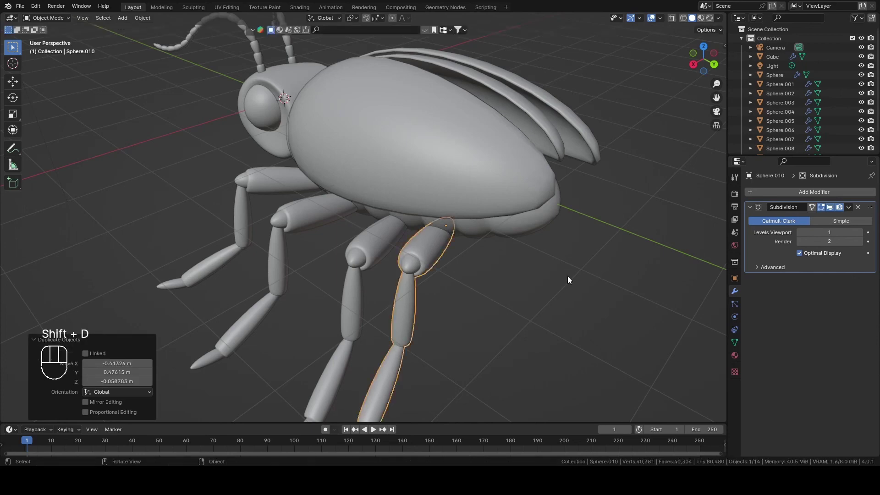
pyautogui.press('r')
pyautogui.press('z')
pyautogui.click(523, 247)
# Select all four legs, with the front leg active, and join them into one object.
pyautogui.moveTo(522, 251); pyautogui.dragTo(559, 196, button='middle')
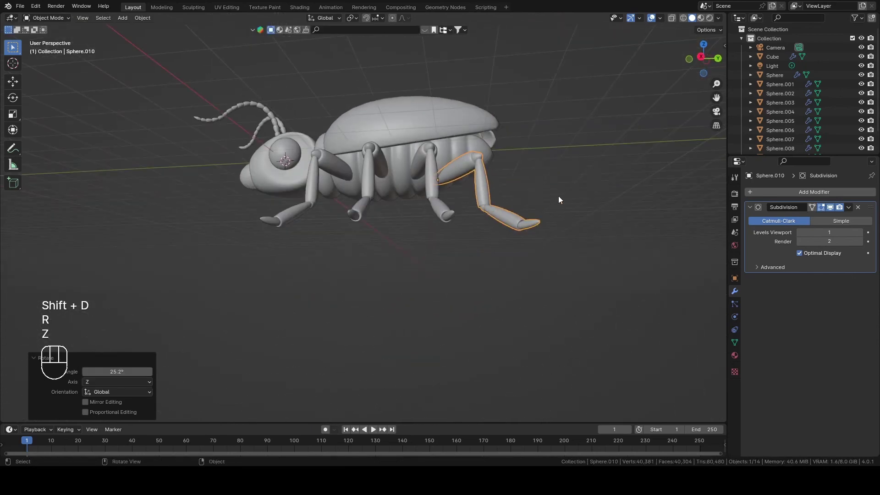
pyautogui.moveTo(573, 101); pyautogui.dragTo(398, 232, button='middle')
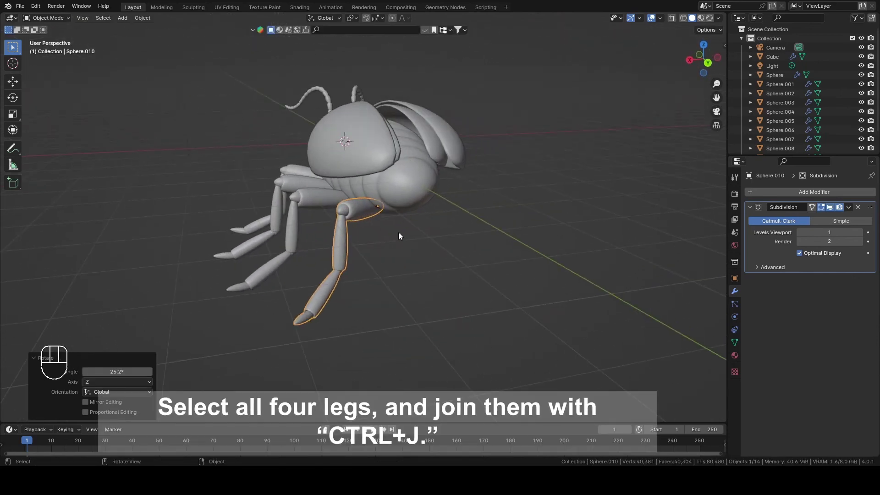
pyautogui.keyDown('shift'); pyautogui.click(306, 201); pyautogui.keyUp('shift')
pyautogui.keyDown('shift'); pyautogui.click(297, 179); pyautogui.keyUp('shift')
pyautogui.keyDown('shift'); pyautogui.click(292, 176); pyautogui.keyUp('shift')
pyautogui.moveTo(292, 177); pyautogui.dragTo(445, 193, button='middle')
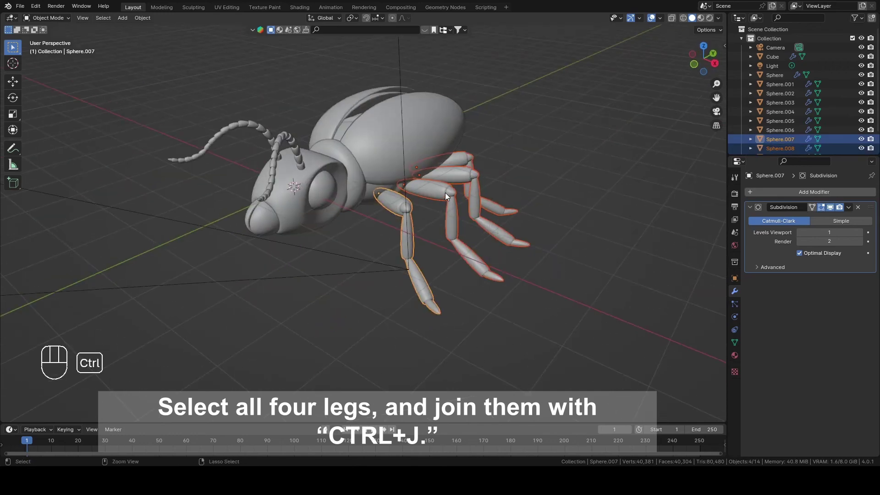
pyautogui.hotkey('ctrl', 'j')
# Add a Mirror modifier on the X axis to the joined legs.
pyautogui.click(825, 192)
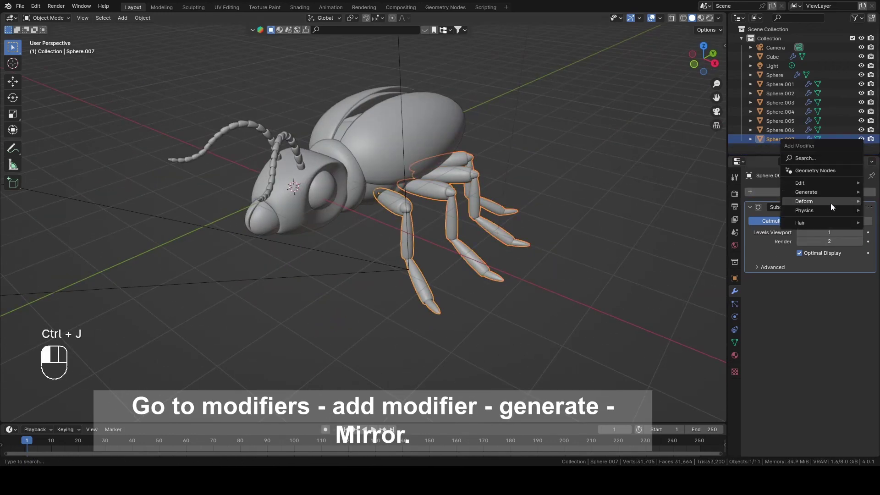
pyautogui.moveTo(810, 194)
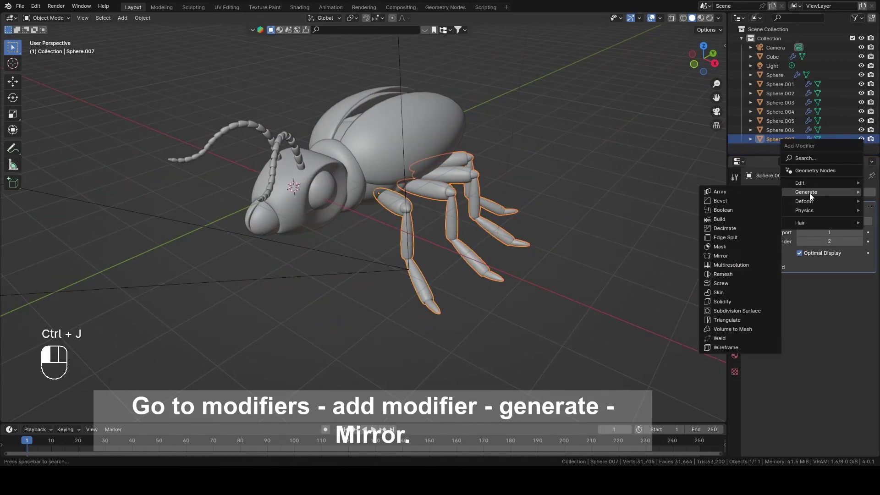
pyautogui.click(732, 255)
# Apply the rotation and location of the legs object so the legs mirror across the body's centre.
pyautogui.hotkey('ctrl', 'a')
pyautogui.click(559, 202)
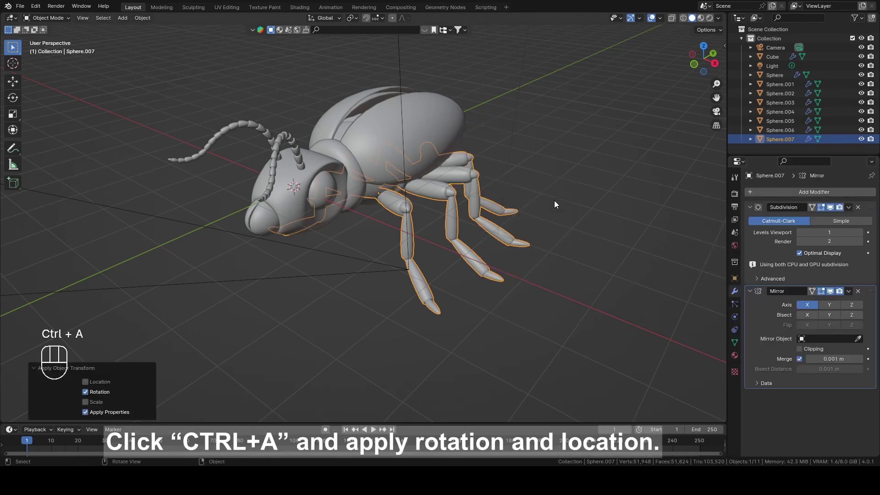
pyautogui.click(447, 274)
pyautogui.moveTo(447, 274); pyautogui.dragTo(463, 211, button='middle')
pyautogui.click(442, 175)
pyautogui.hotkey('ctrl', 'a')
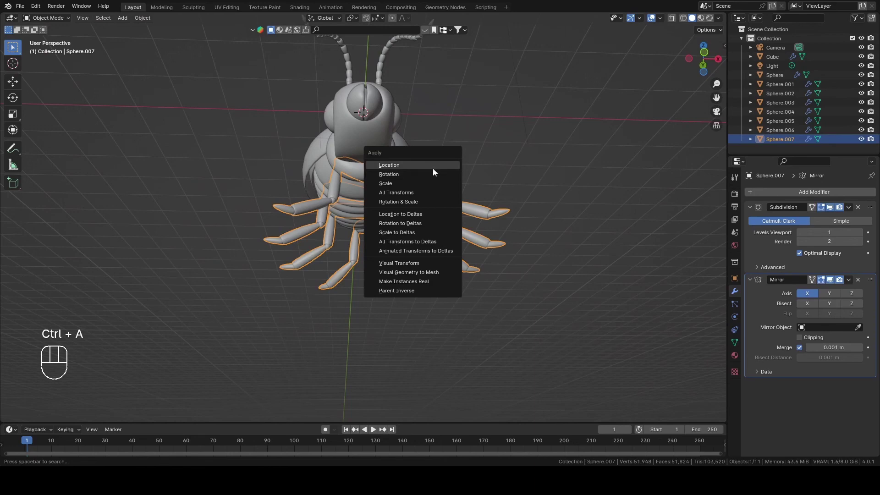
pyautogui.click(433, 169)
pyautogui.click(483, 154)
pyautogui.moveTo(483, 154); pyautogui.dragTo(371, 248, button='middle')
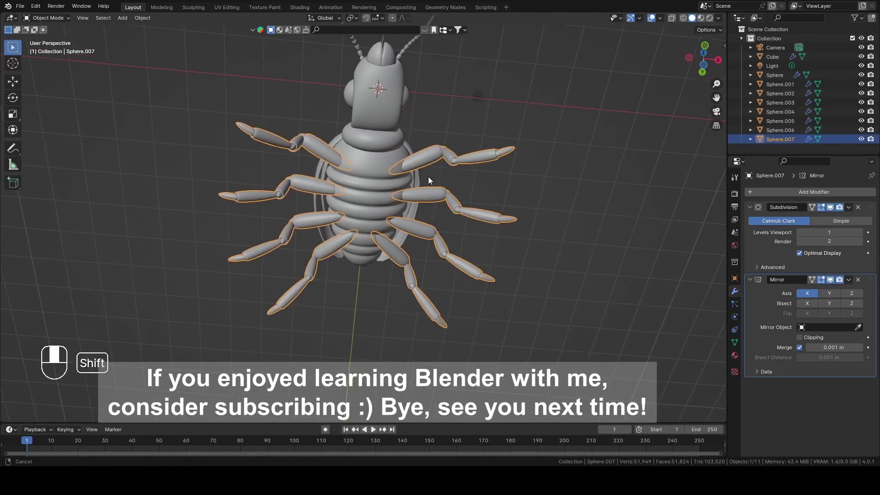